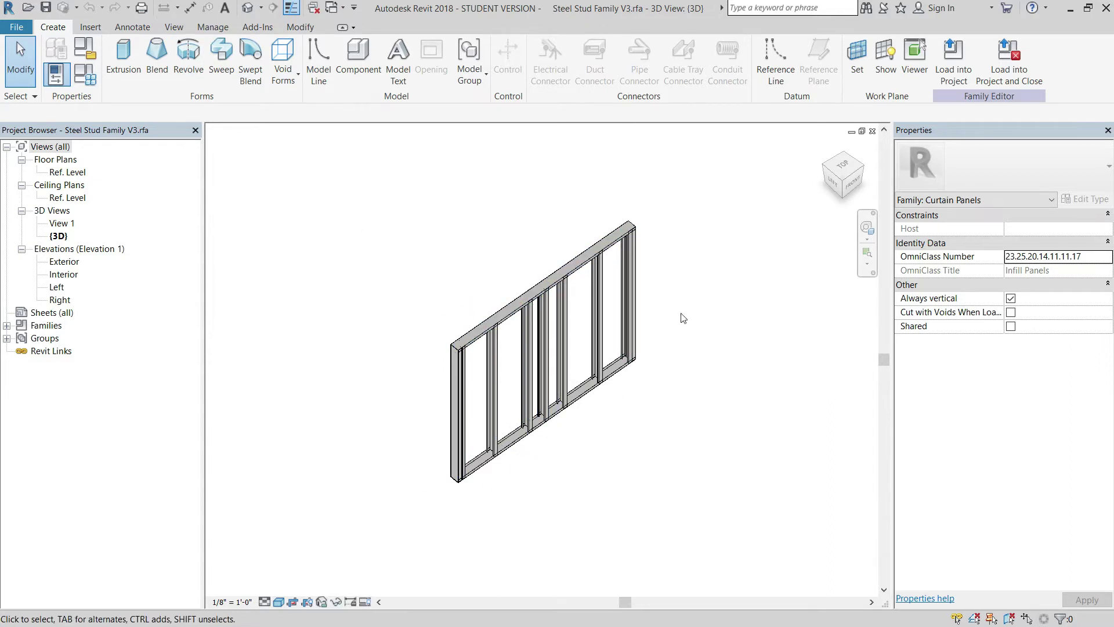
Load the Steel Stud Family V3 curtain panel family into Project1 and close the family file
{"action": "left_click", "coordinate": [702, 273]}
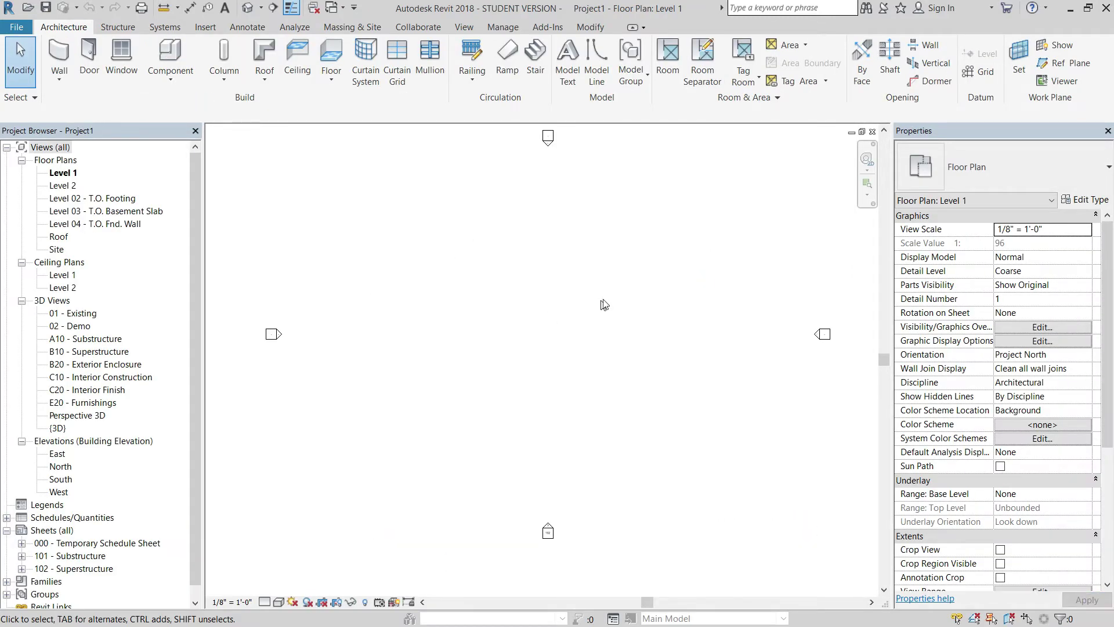
{"action": "key", "text": "ctrl+Tab"}
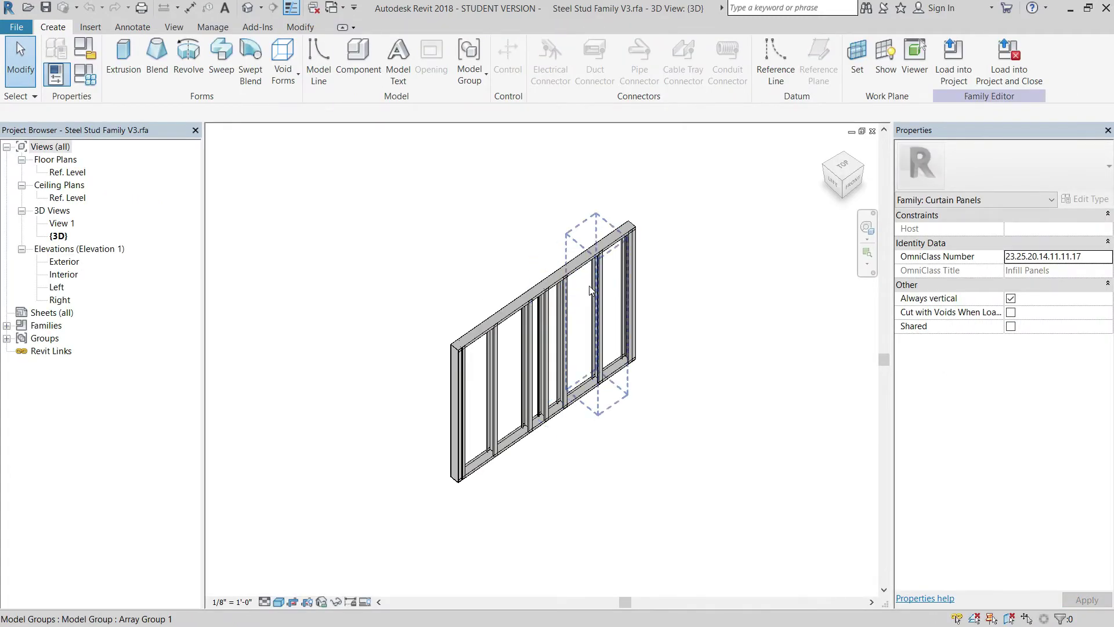
{"action": "middle_click_drag", "start_coordinate": [590, 290], "coordinate": [729, 182], "text": "shift"}
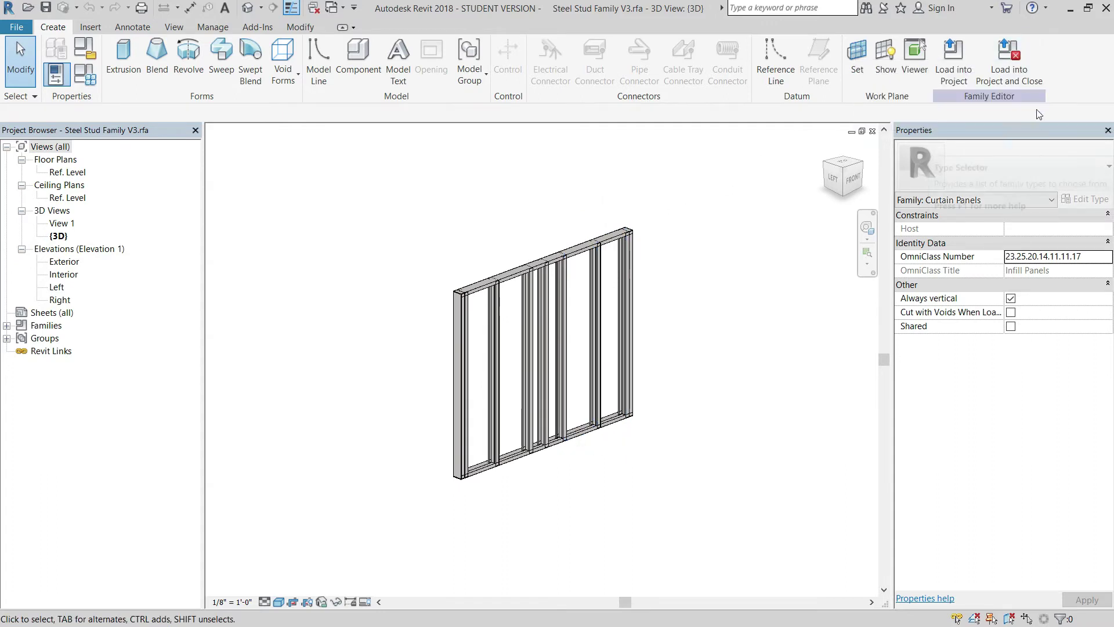
{"action": "left_click", "coordinate": [1012, 55]}
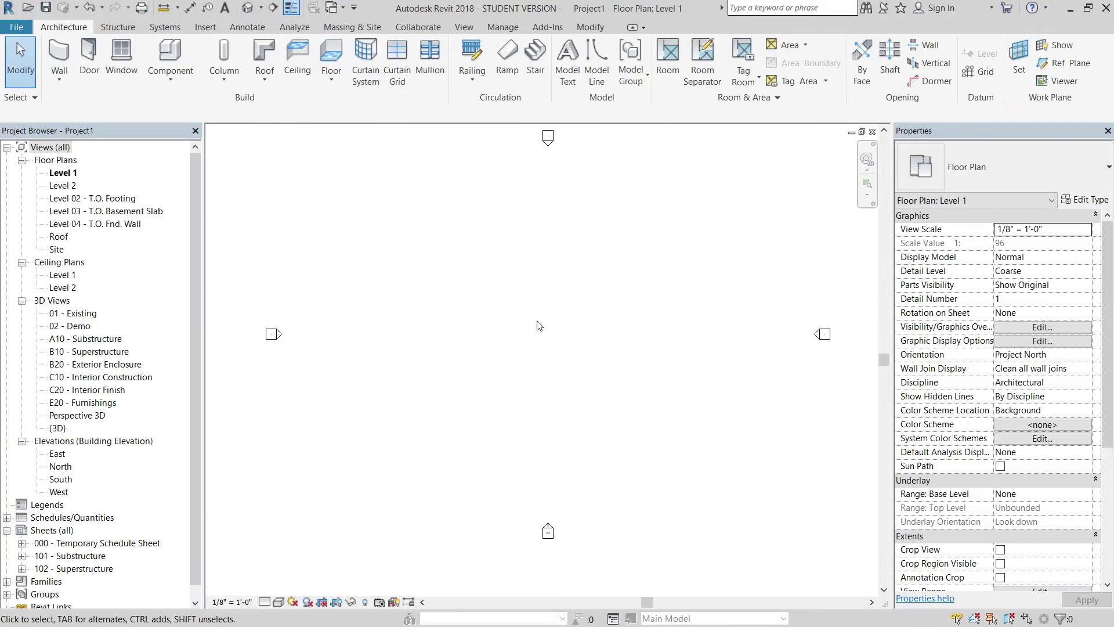
{"action": "left_click", "coordinate": [520, 328]}
{"action": "left_click", "coordinate": [600, 310]}
{"action": "left_click", "coordinate": [507, 241]}
Start a new wall on Level 1 using the Curtain Wall type
{"action": "left_click", "coordinate": [60, 52]}
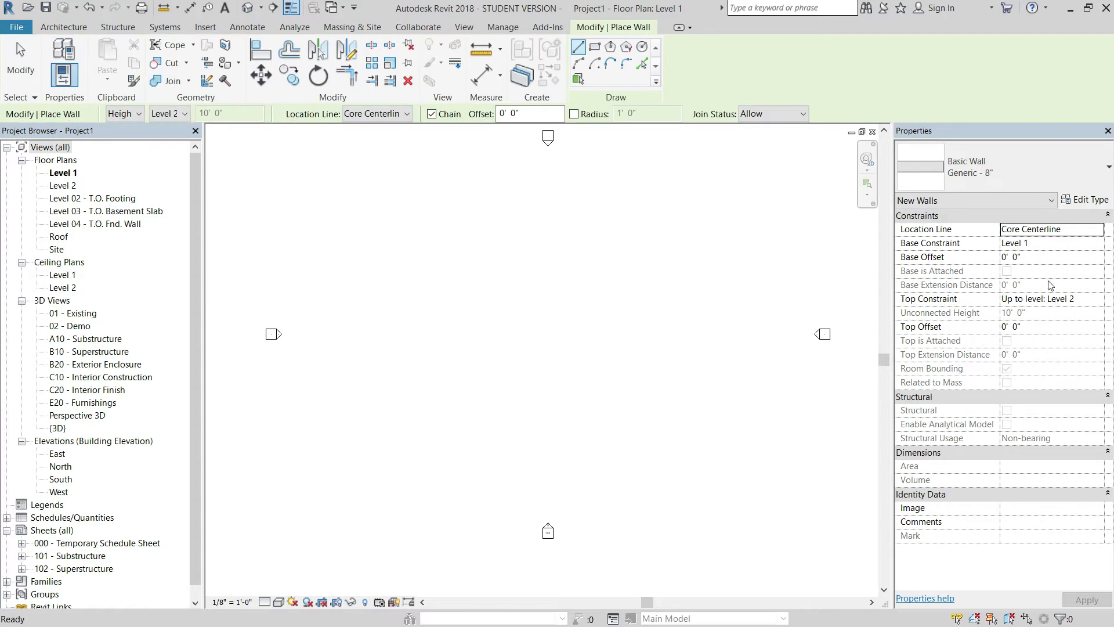
{"action": "left_click", "coordinate": [982, 169]}
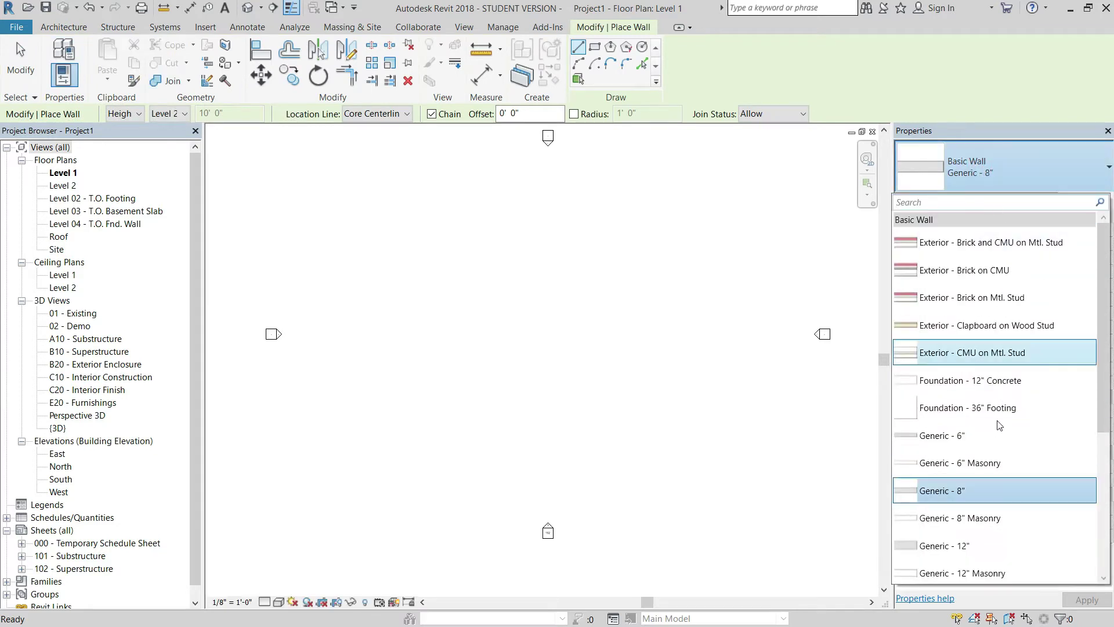
{"action": "scroll", "coordinate": [1014, 500], "scroll_direction": "down", "scroll_amount": 4}
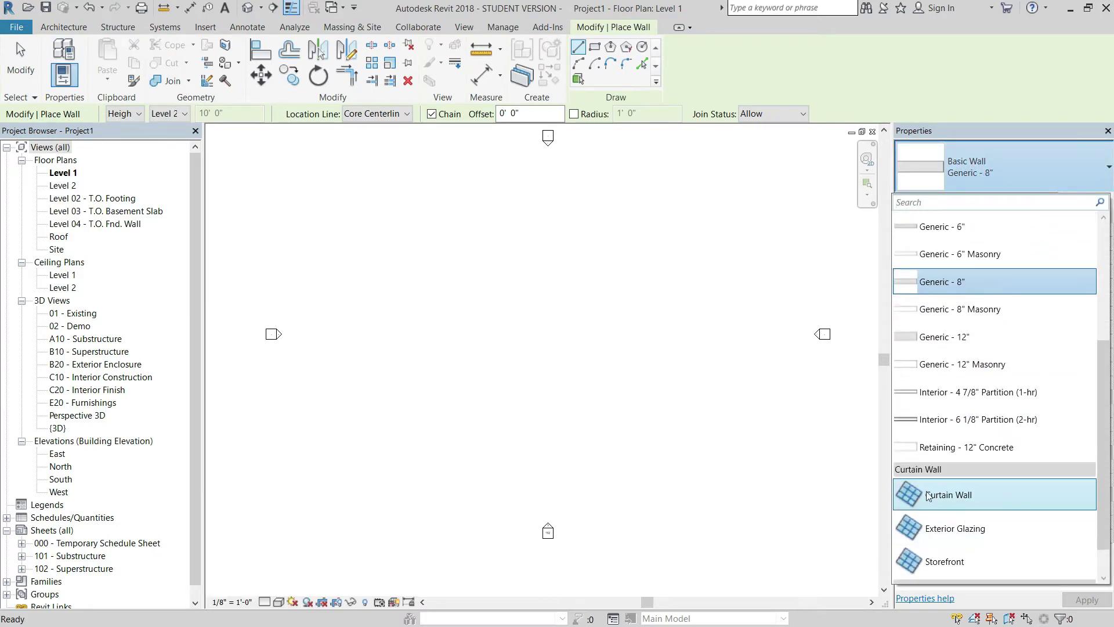
{"action": "scroll", "coordinate": [950, 546], "scroll_direction": "down", "scroll_amount": 1}
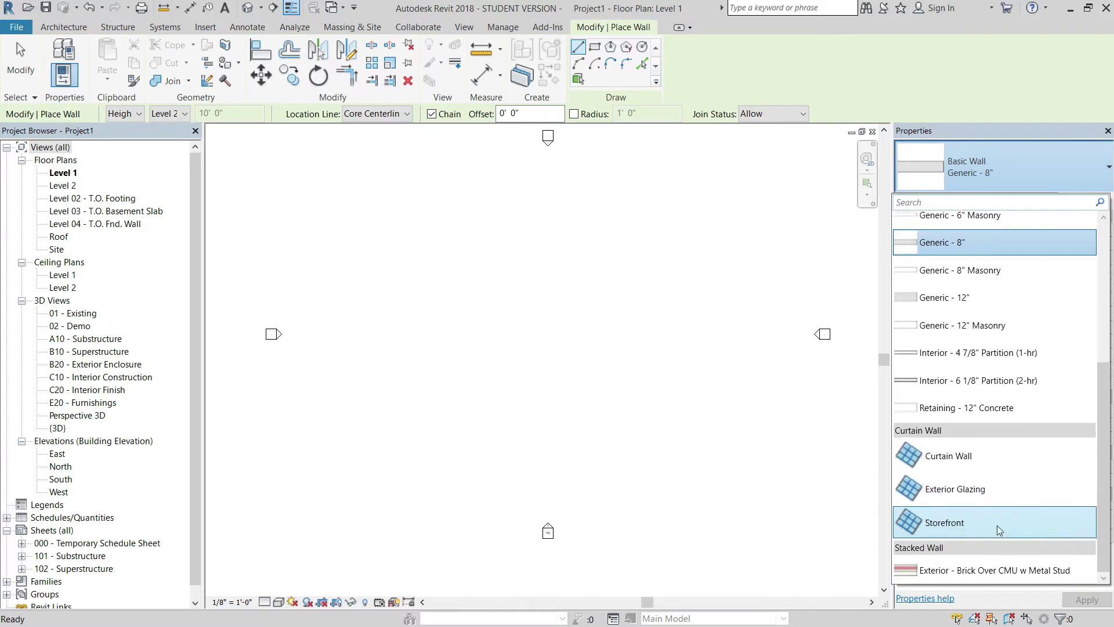
{"action": "left_click", "coordinate": [970, 455]}
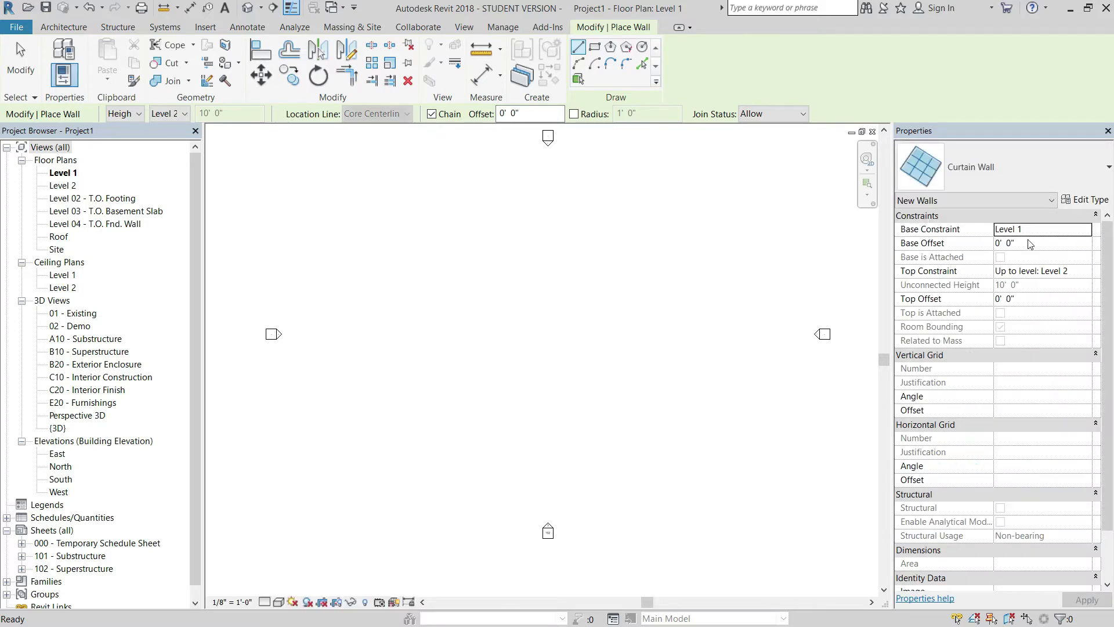
Duplicate the Curtain Wall type under the name Studwall, keeping its parameters unchanged
{"action": "left_click", "coordinate": [1097, 199]}
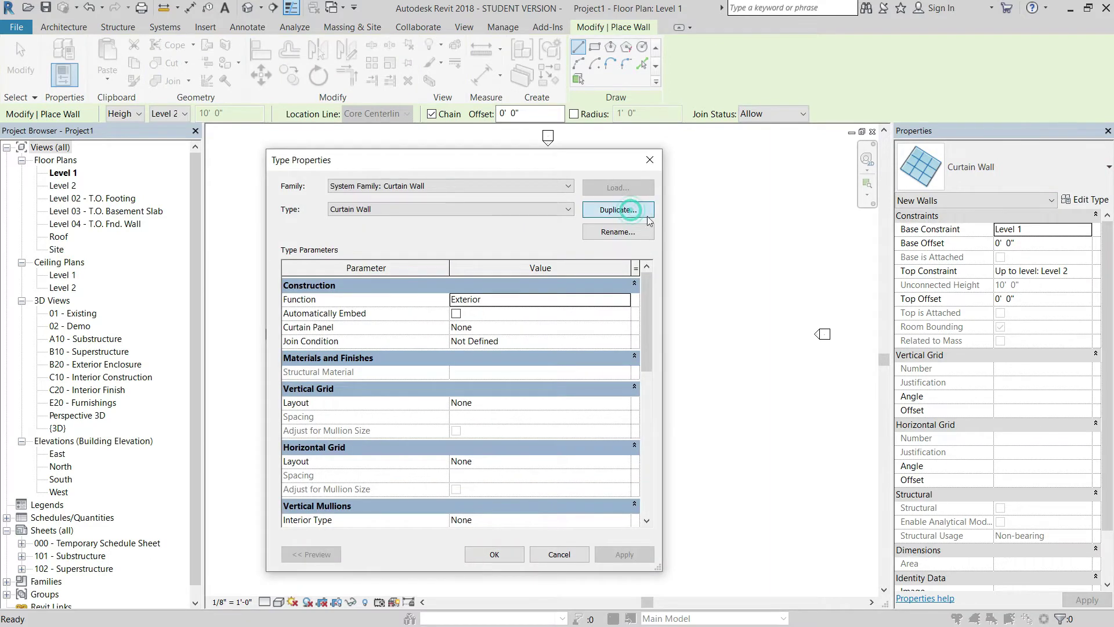
{"action": "left_click", "coordinate": [618, 210]}
{"action": "key", "text": "BackSpace"}
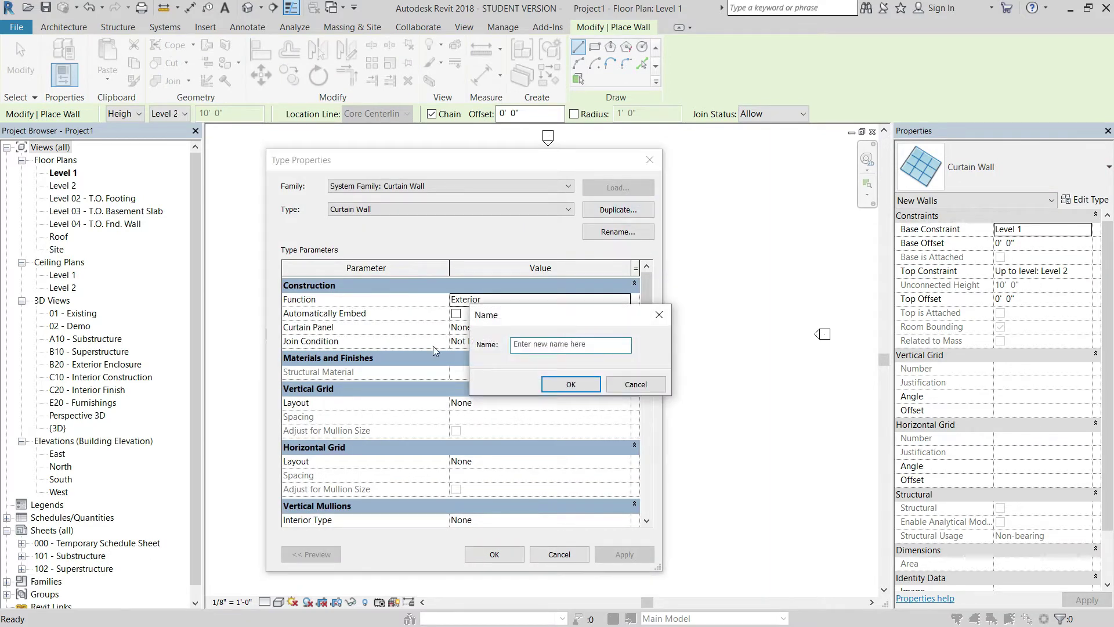
{"action": "type", "text": "Stud"}
{"action": "type", "text": "wall"}
{"action": "left_click", "coordinate": [571, 384]}
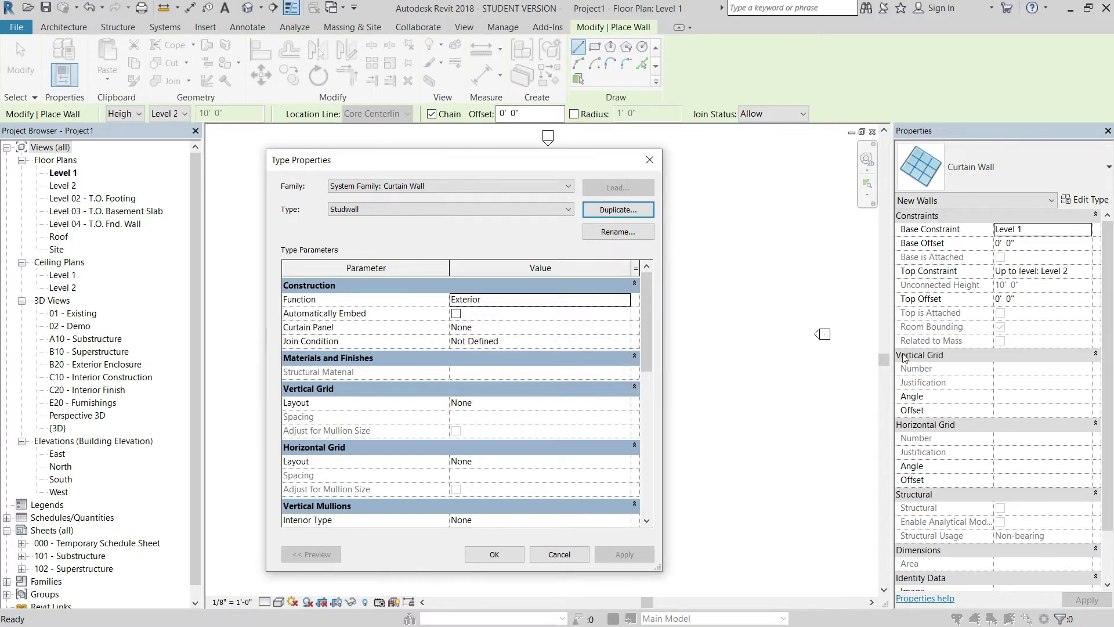
{"action": "scroll", "coordinate": [532, 409], "scroll_direction": "down", "scroll_amount": 5}
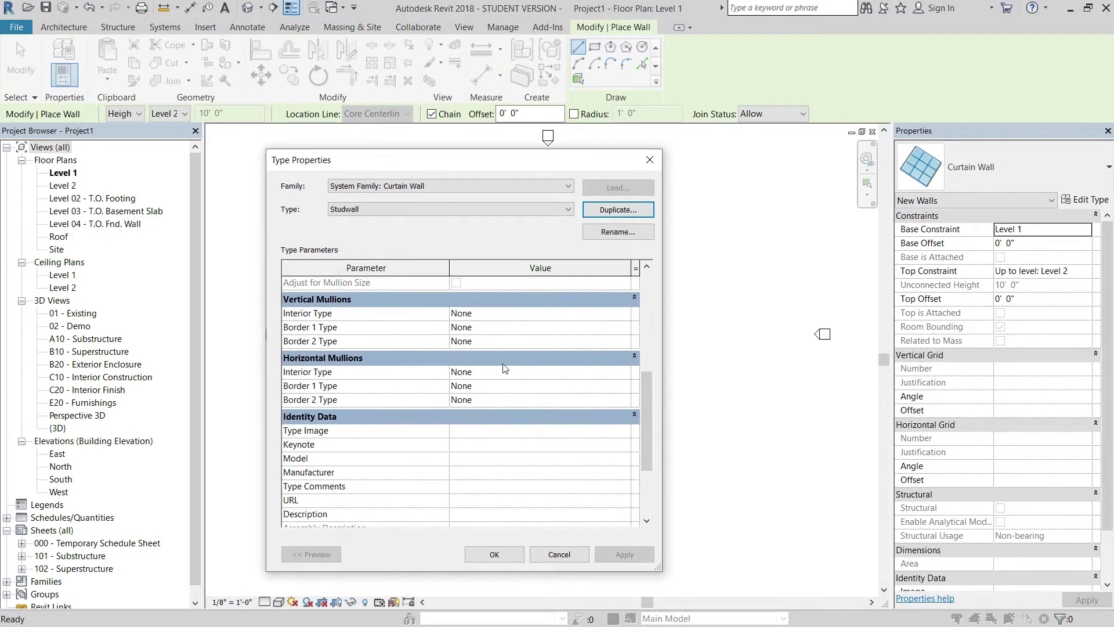
{"action": "scroll", "coordinate": [504, 368], "scroll_direction": "up", "scroll_amount": 5}
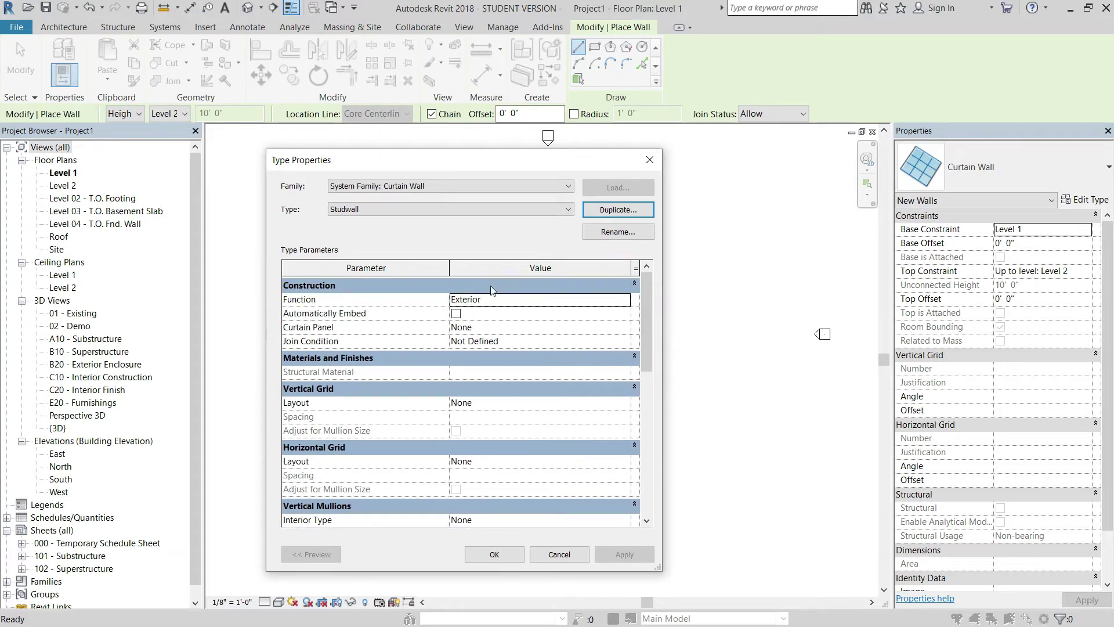
{"action": "left_click", "coordinate": [494, 554]}
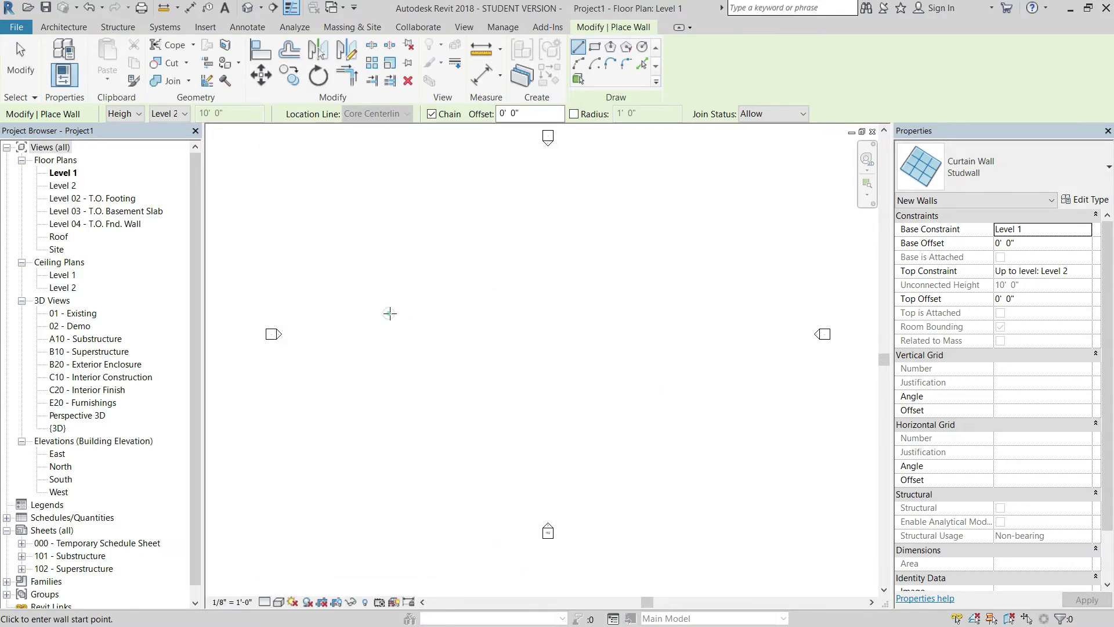
Draw a stepped chain of three Studwall segments on Level 1: about 20' horizontal, 10' 6" vertical and 15' 6" horizontal
{"action": "left_click", "coordinate": [388, 313]}
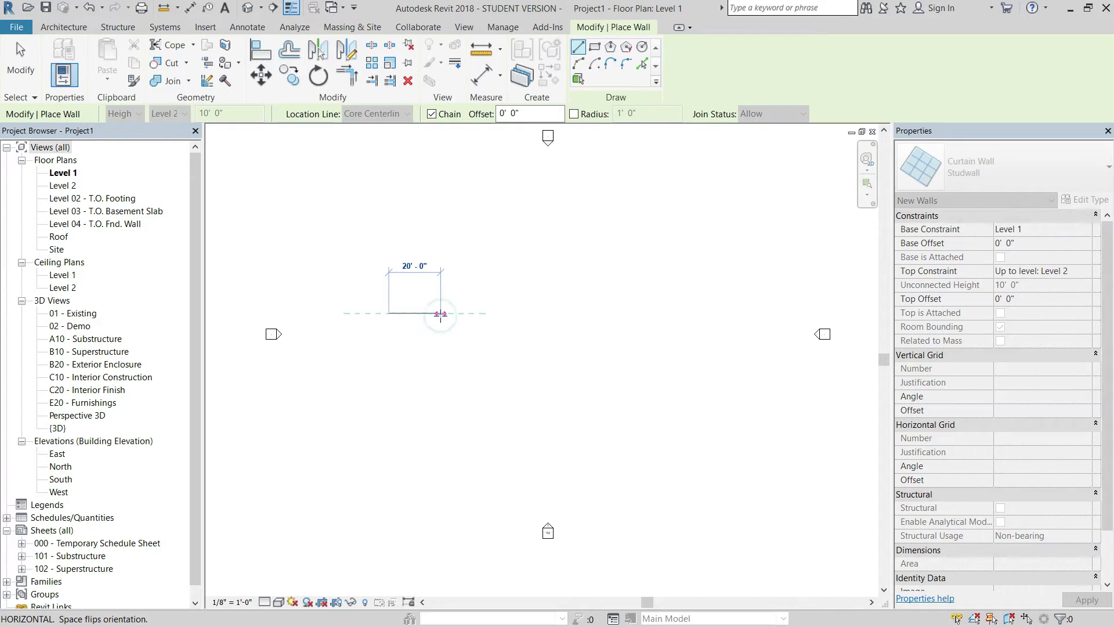
{"action": "left_click", "coordinate": [440, 313]}
{"action": "scroll", "coordinate": [444, 333], "scroll_direction": "up", "scroll_amount": 2}
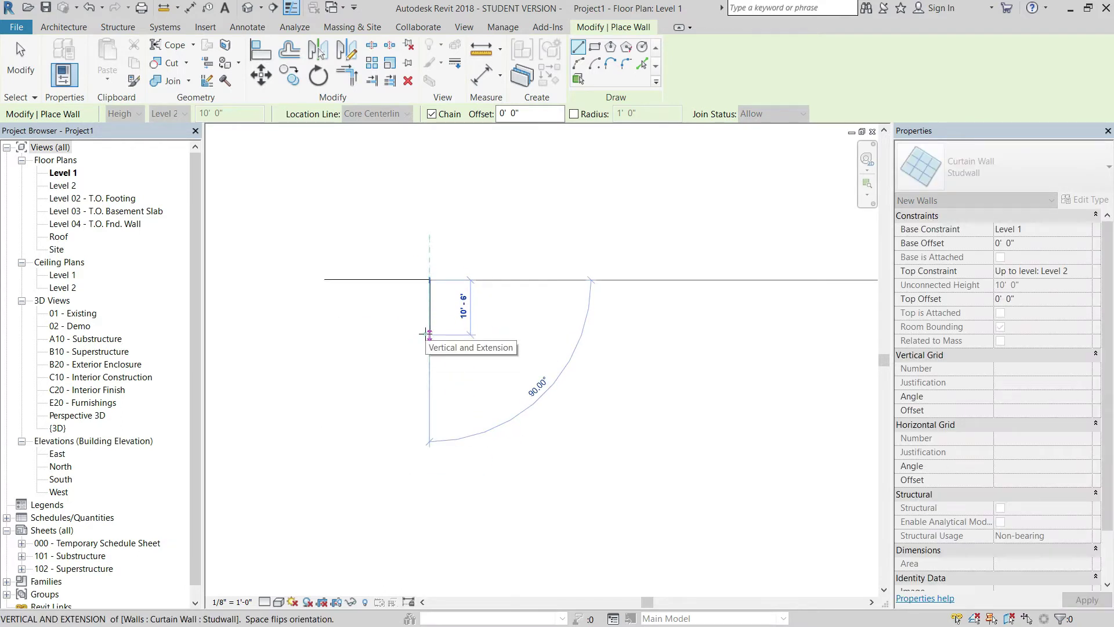
{"action": "left_click", "coordinate": [430, 335]}
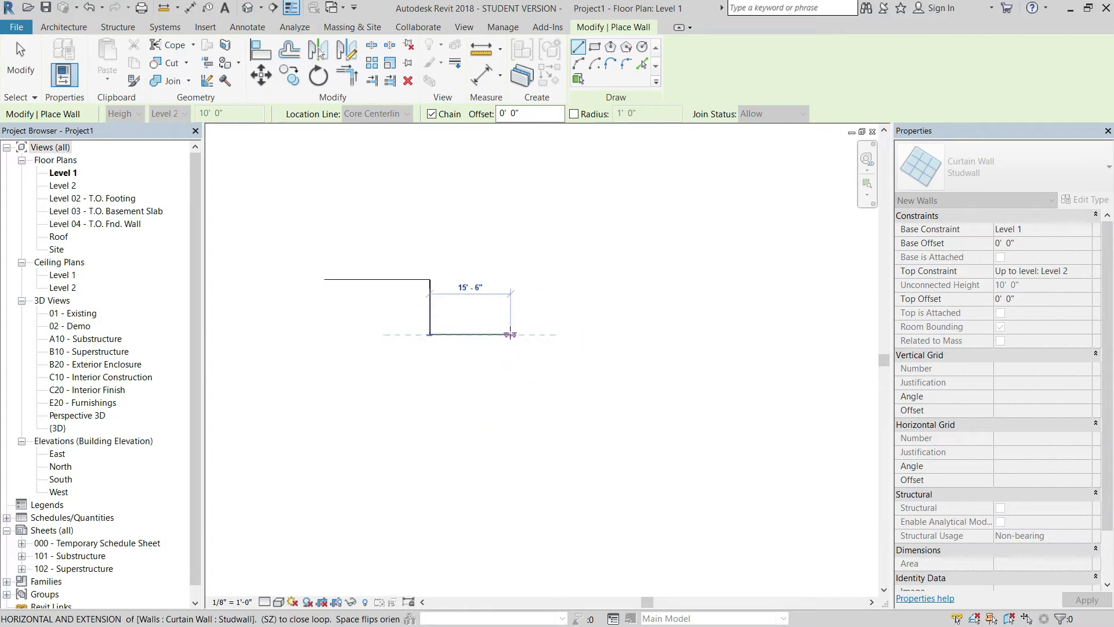
{"action": "left_click", "coordinate": [514, 335]}
{"action": "key", "text": "Escape"}
{"action": "key", "text": "Escape"}
{"action": "middle_click_drag", "start_coordinate": [533, 302], "coordinate": [607, 299]}
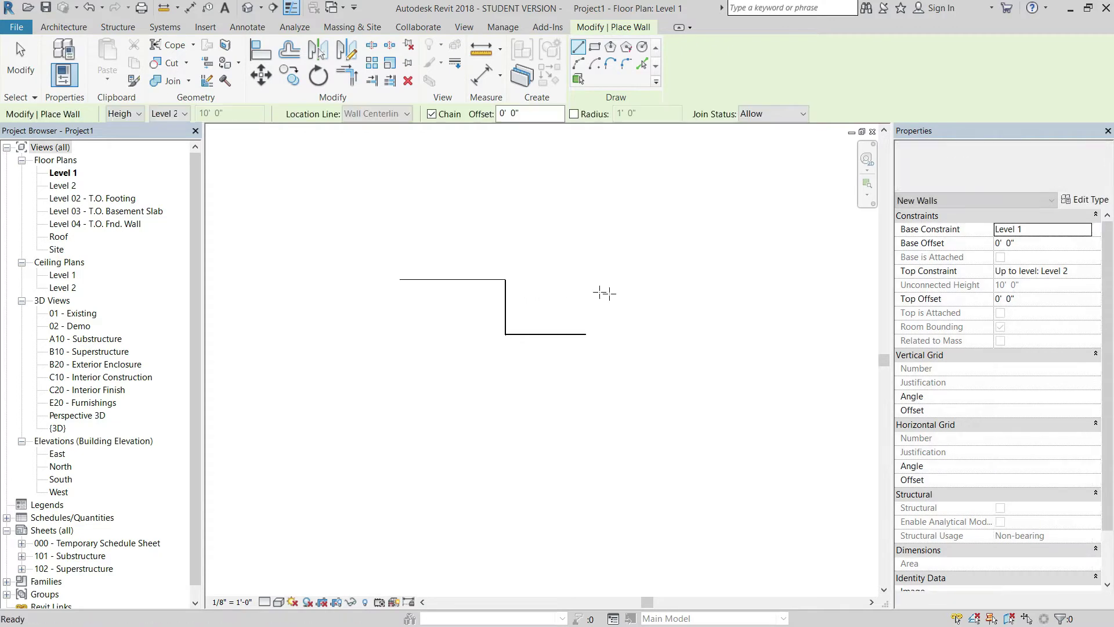
Open the default 3D view and set its visual style to Consistent Colors and its detail level to Fine
{"action": "left_click", "coordinate": [256, 10]}
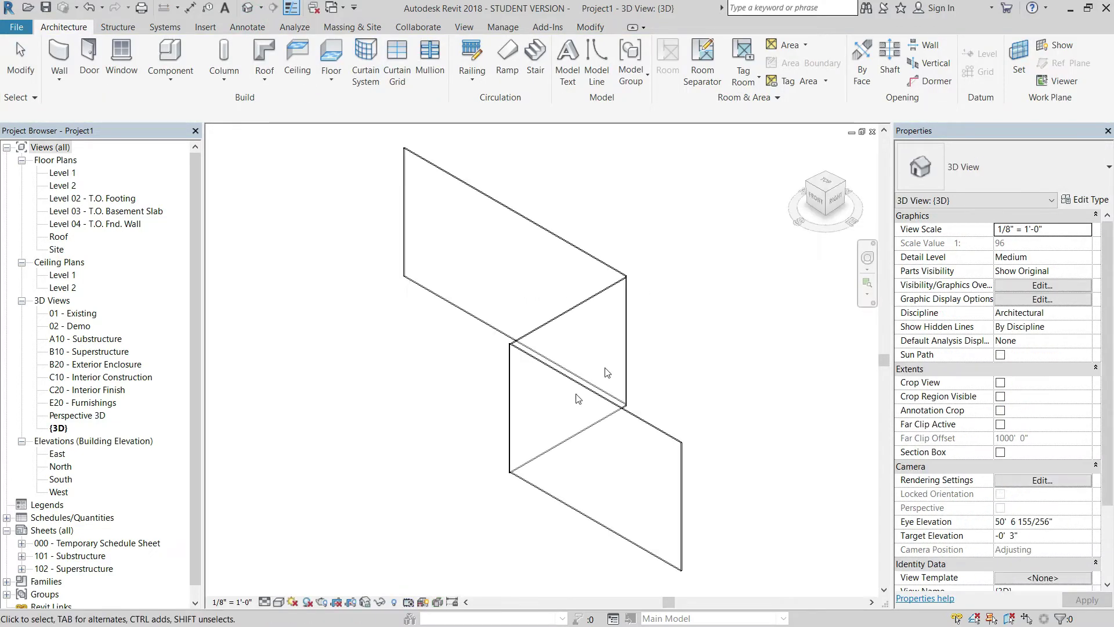
{"action": "middle_click_drag", "start_coordinate": [543, 386], "coordinate": [584, 388], "text": "shift"}
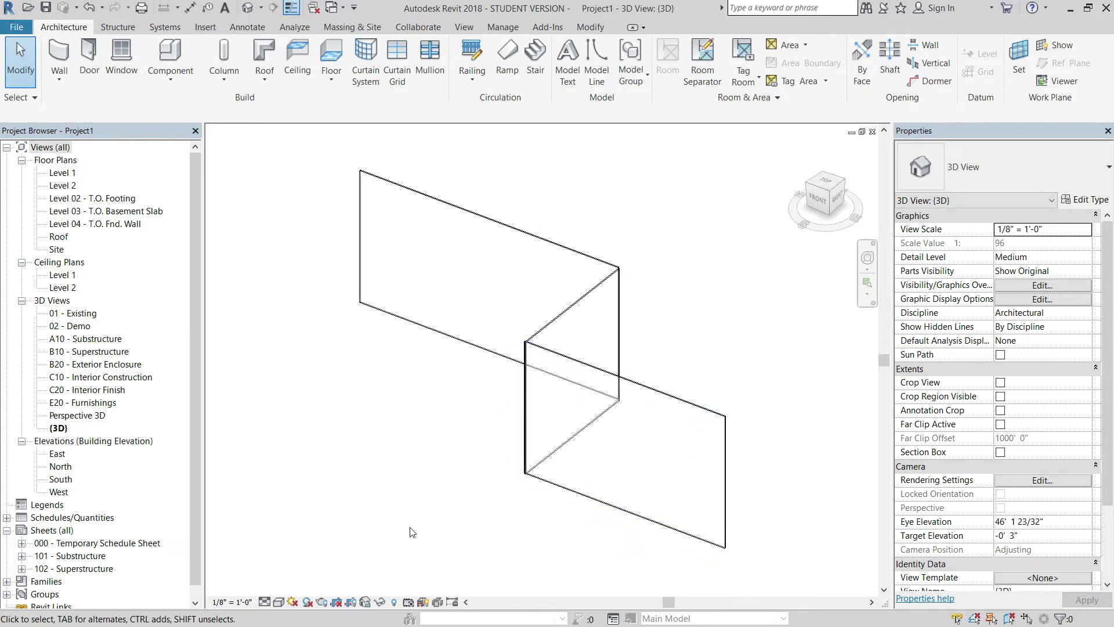
{"action": "left_click", "coordinate": [279, 602]}
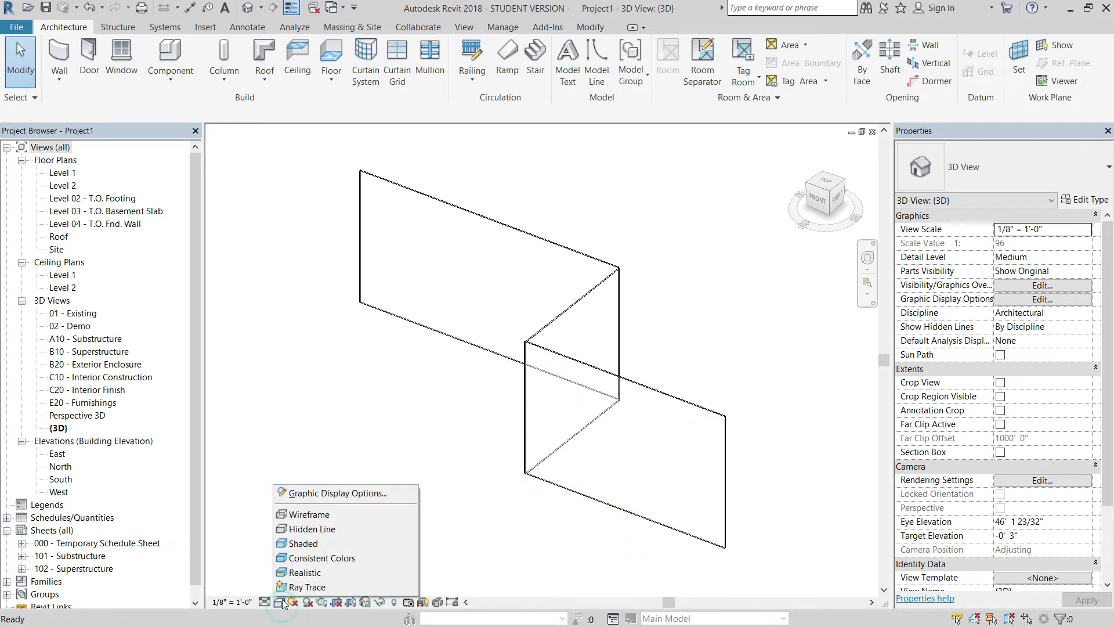
{"action": "left_click", "coordinate": [302, 555]}
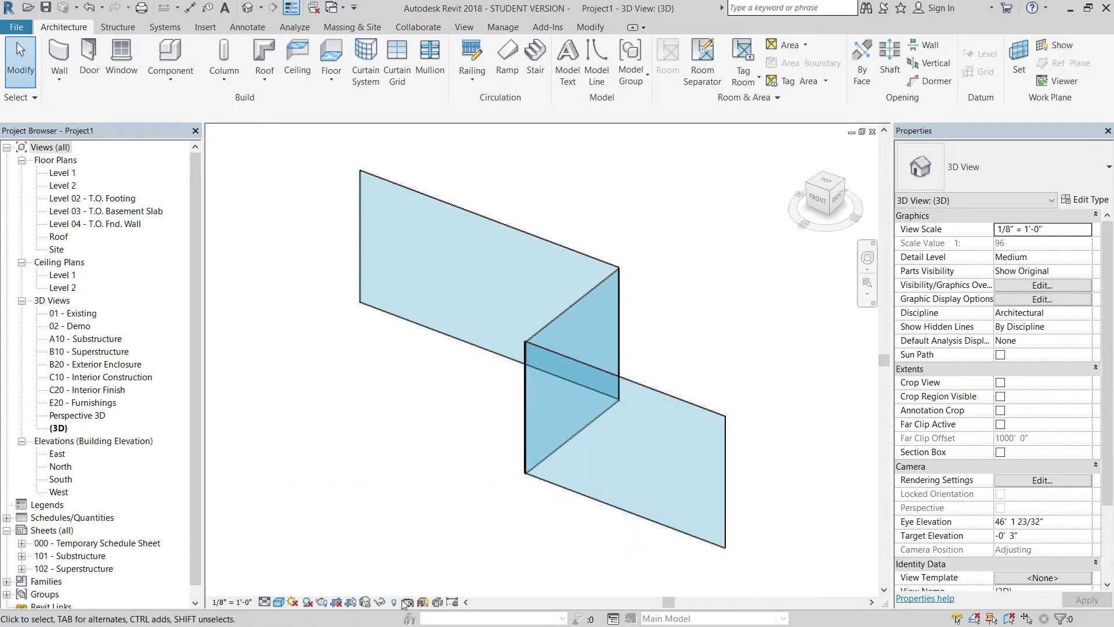
{"action": "left_click", "coordinate": [264, 601]}
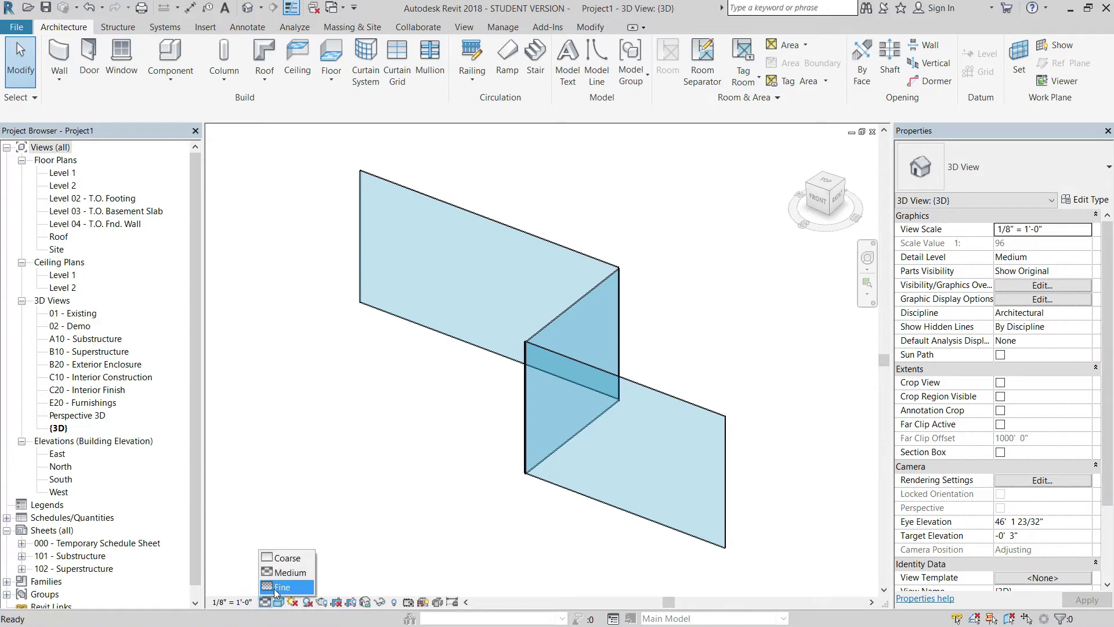
{"action": "left_click", "coordinate": [284, 571]}
Change the glazed panel of the 15' 6" wall segment to the Steel Stud Family V3 6" Stud Wall type
{"action": "middle_click_drag", "start_coordinate": [489, 353], "coordinate": [622, 294], "text": "shift"}
{"action": "scroll", "coordinate": [622, 294], "scroll_direction": "up", "scroll_amount": 2}
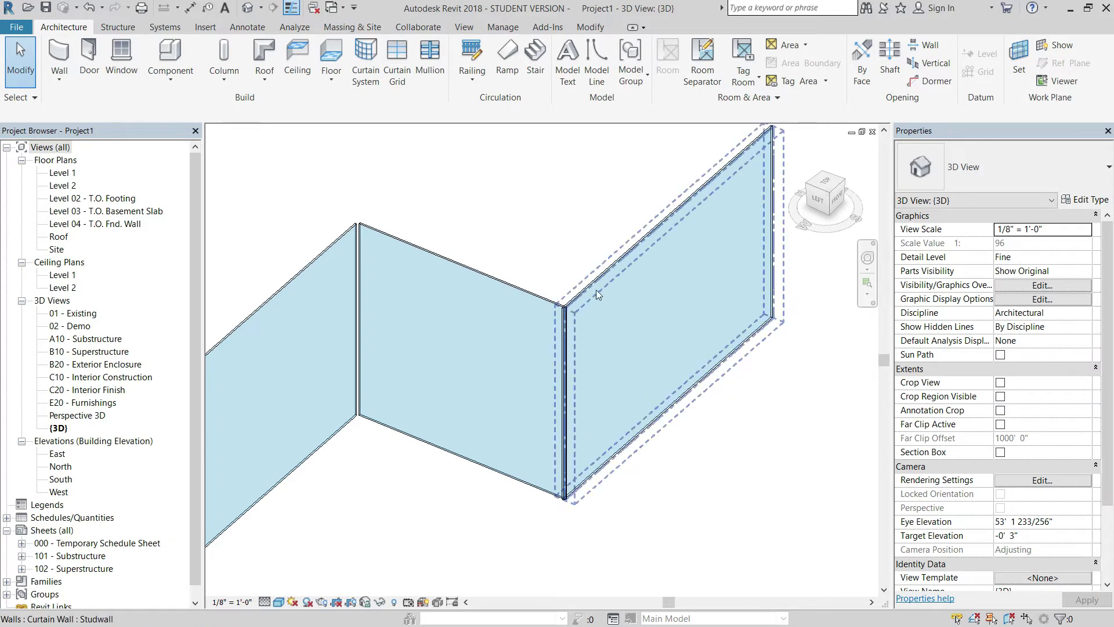
{"action": "key", "text": "Tab"}
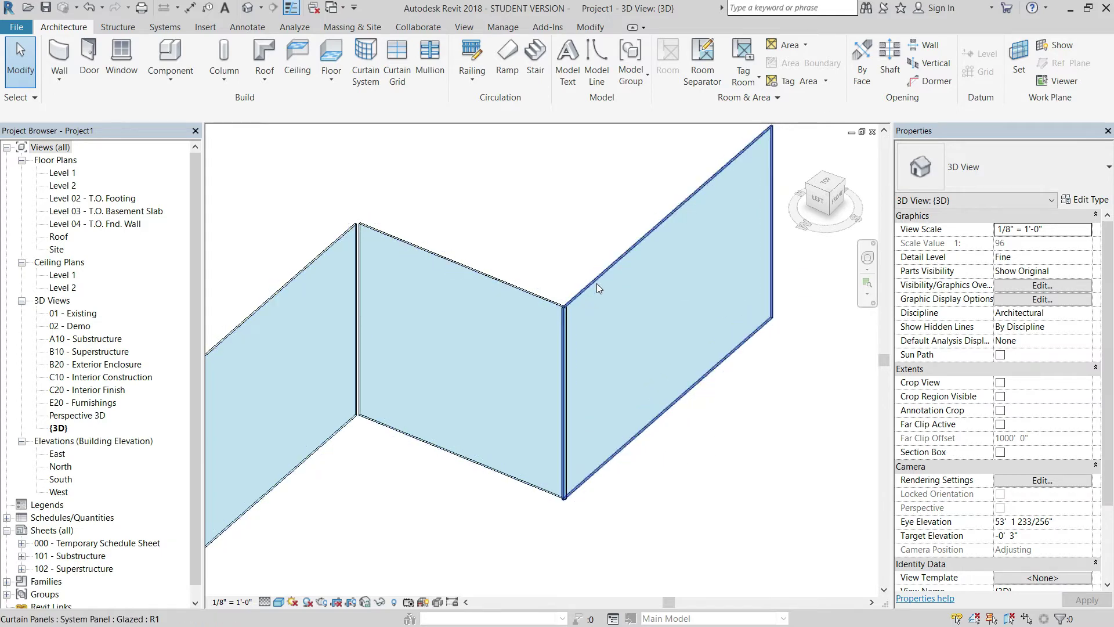
{"action": "left_click", "coordinate": [597, 285]}
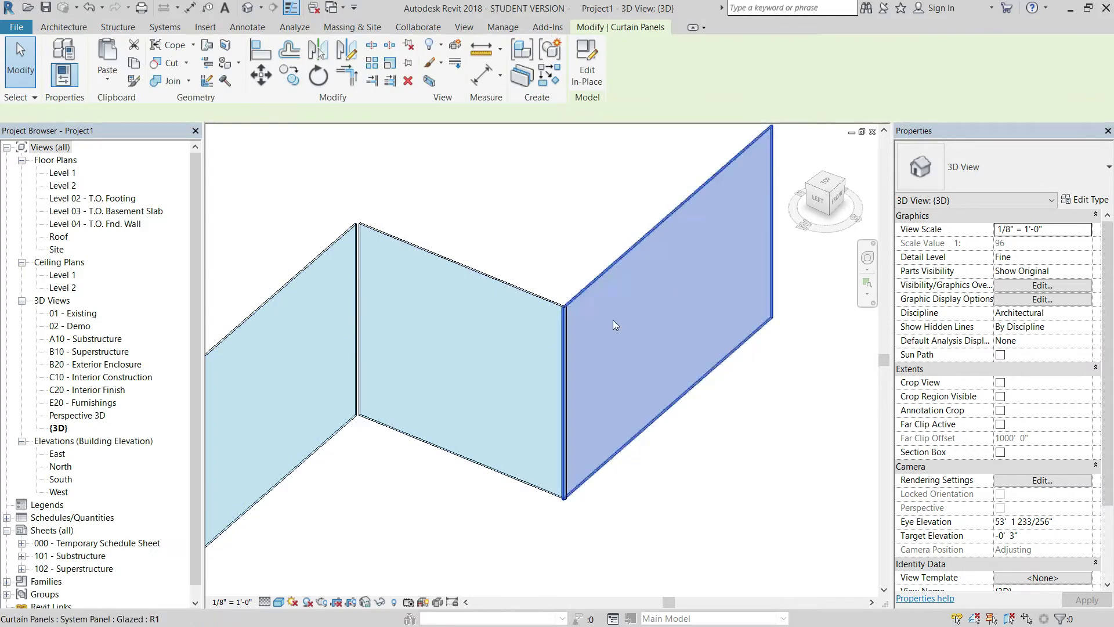
{"action": "left_click", "coordinate": [1076, 167]}
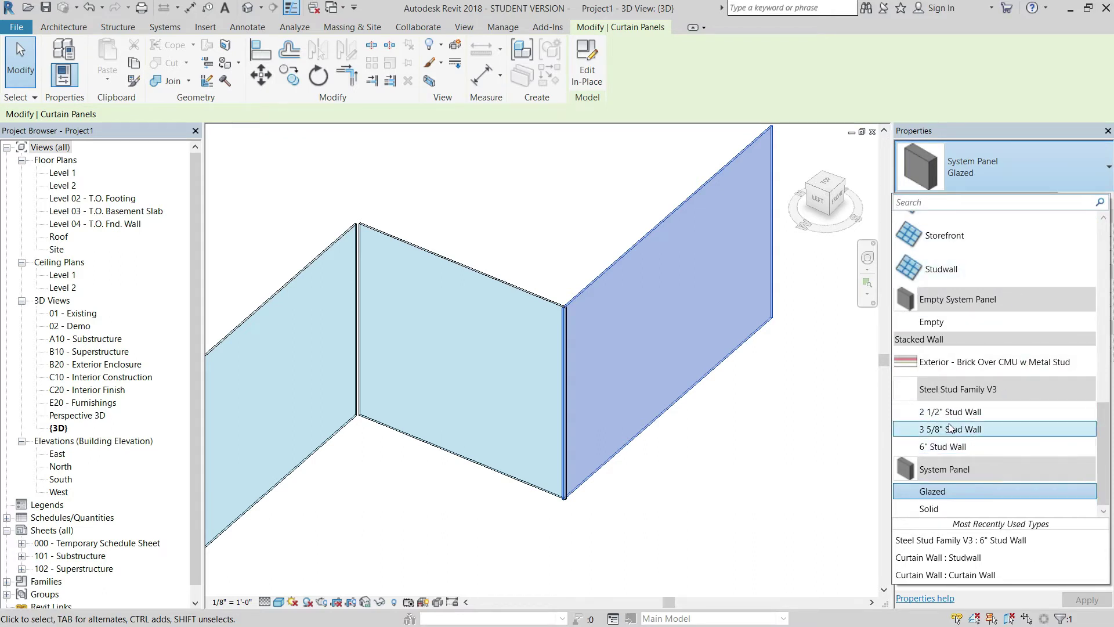
{"action": "left_click", "coordinate": [944, 446]}
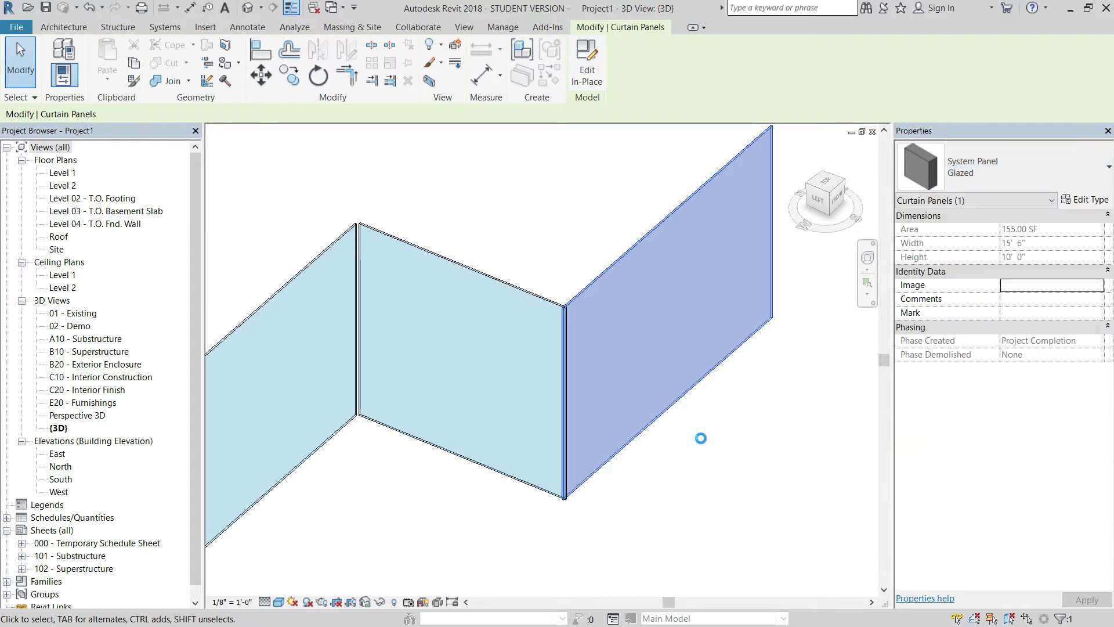
{"action": "key", "text": "Escape"}
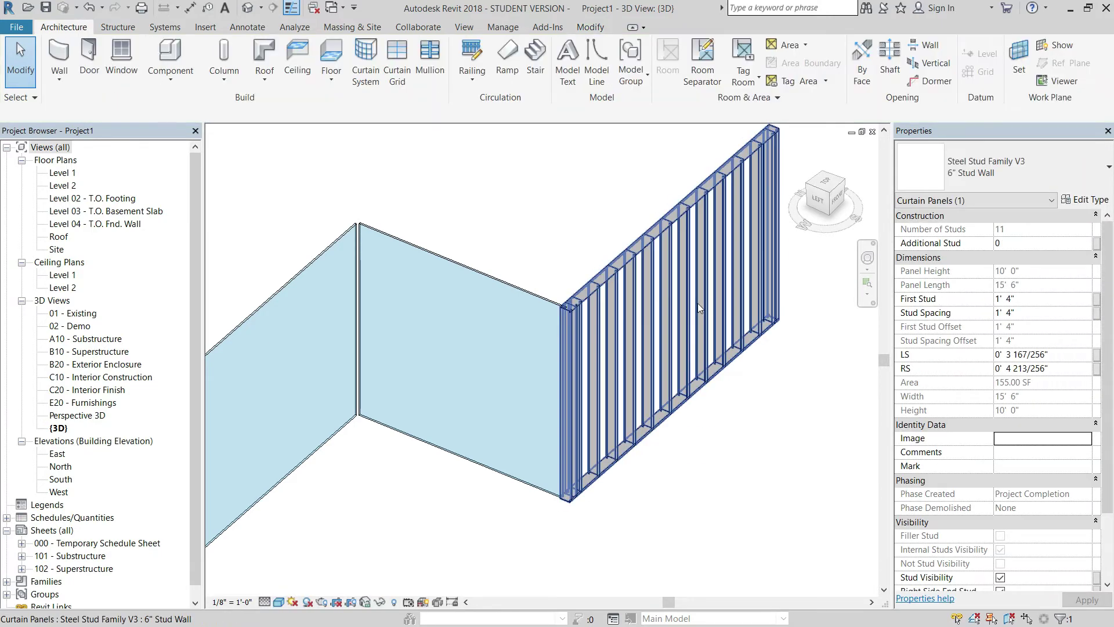
Look over the new stud framing in 3D, and open the Level 1 floor plan
{"action": "middle_click_drag", "start_coordinate": [706, 306], "coordinate": [634, 268], "text": "shift"}
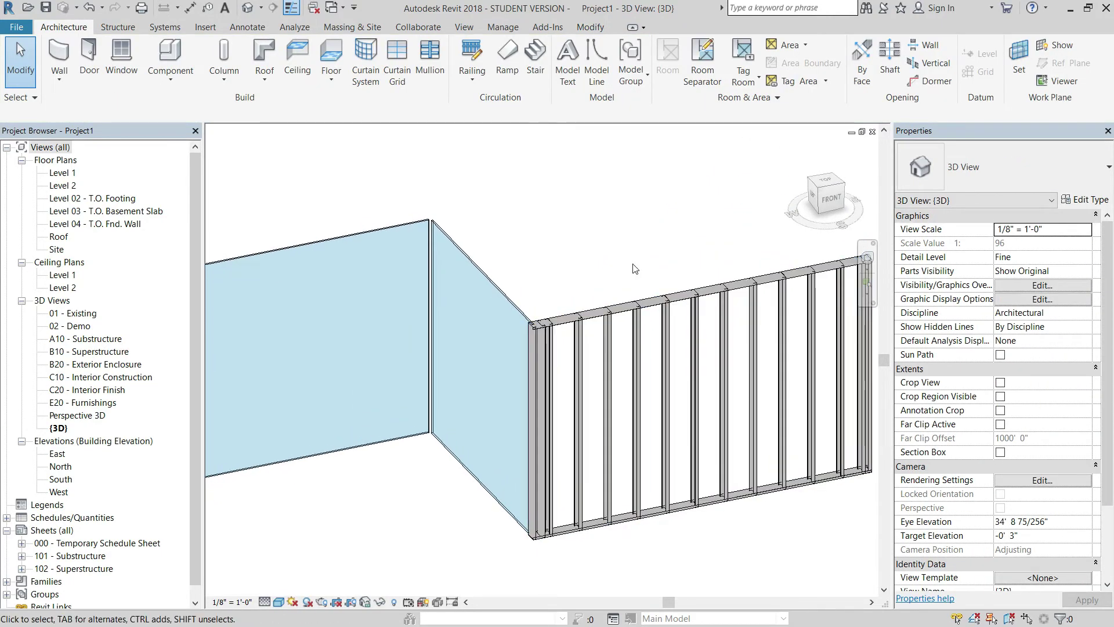
{"action": "middle_click_drag", "start_coordinate": [722, 365], "coordinate": [635, 336]}
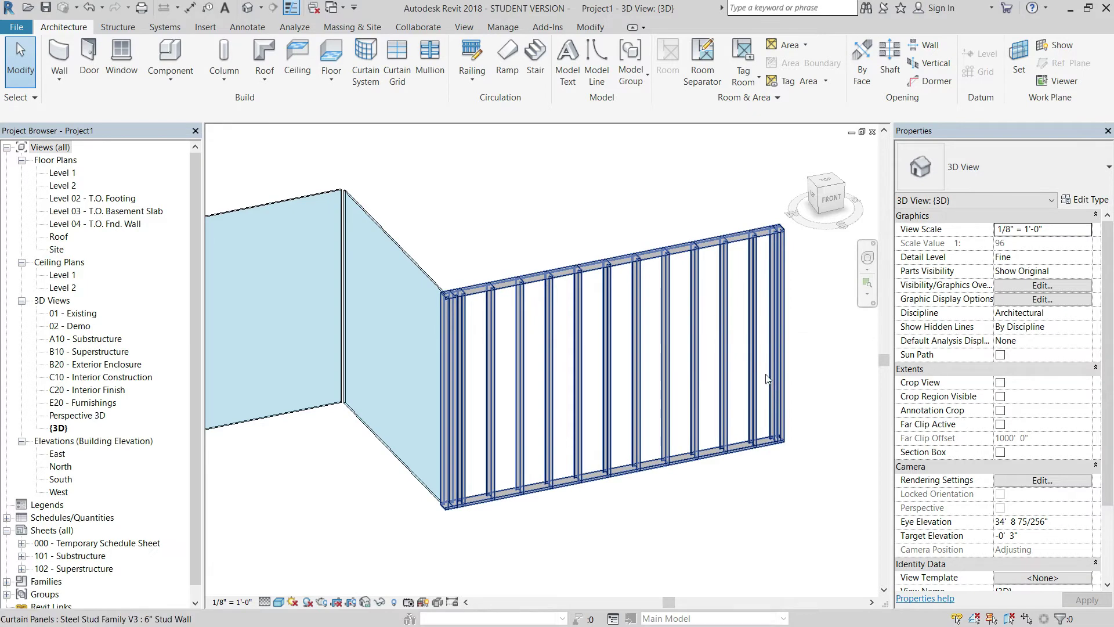
{"action": "middle_click", "coordinate": [524, 341]}
{"action": "middle_click", "coordinate": [524, 341]}
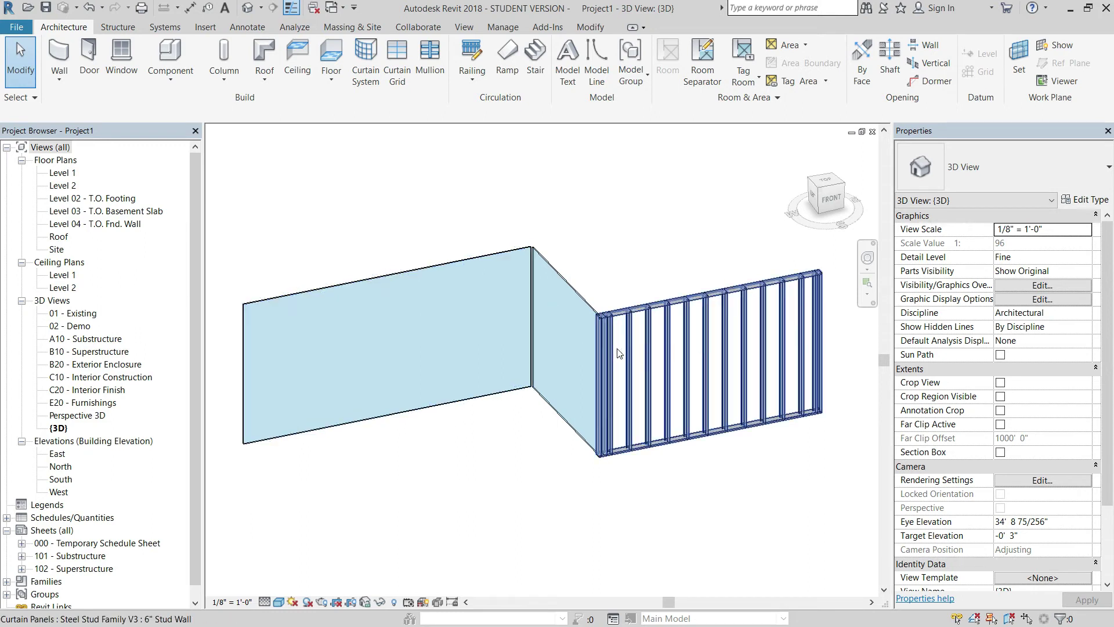
{"action": "left_click", "coordinate": [706, 227]}
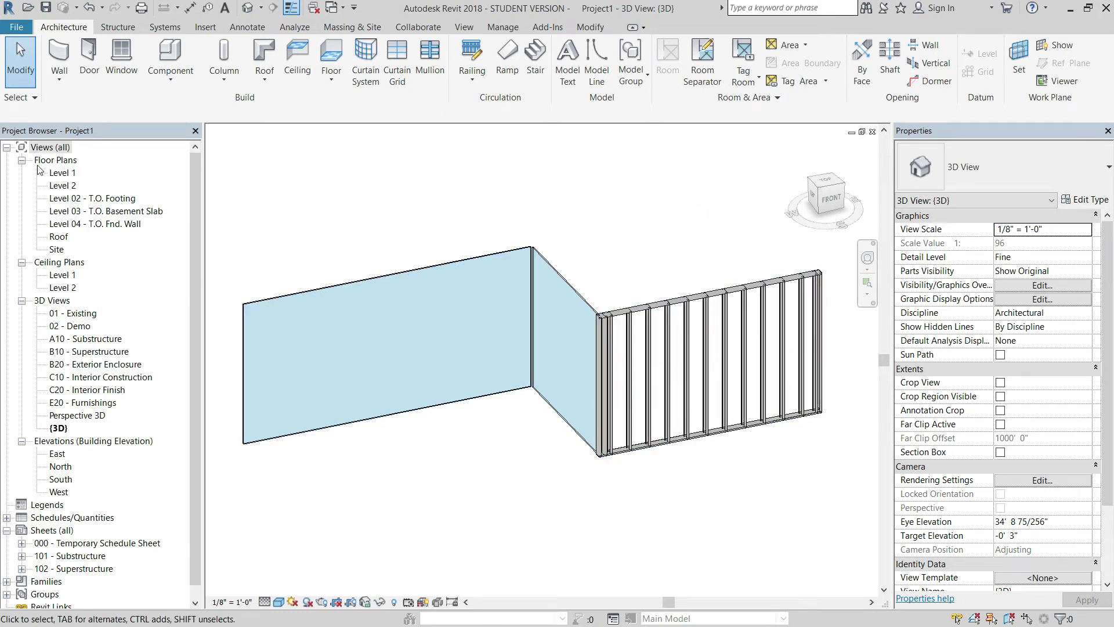
{"action": "double_click", "coordinate": [62, 173]}
{"action": "scroll", "coordinate": [601, 406], "scroll_direction": "up", "scroll_amount": 3}
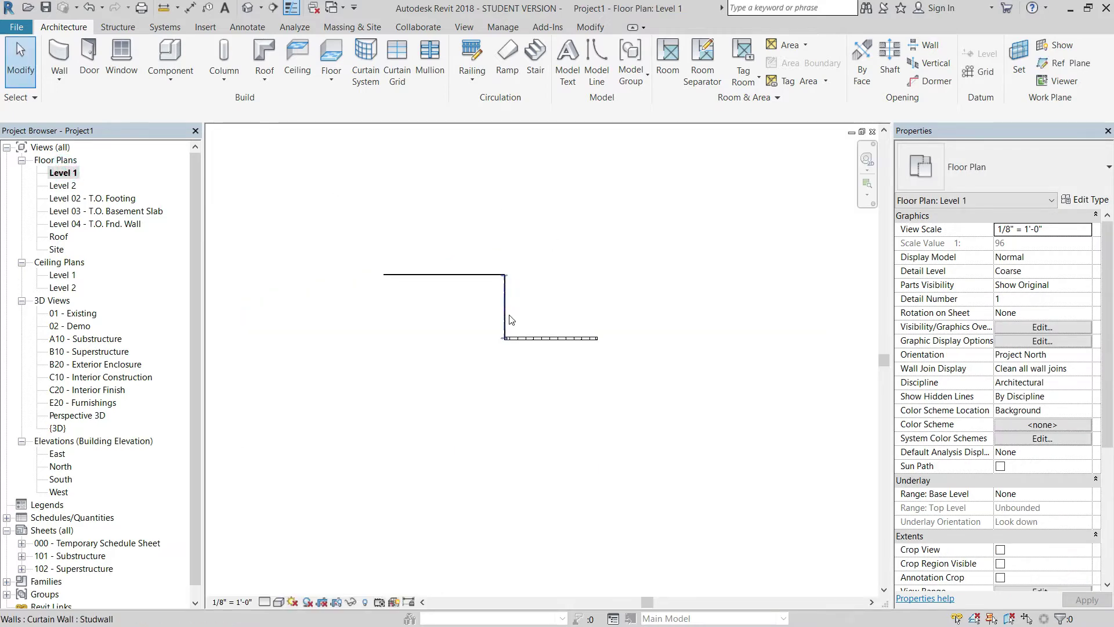
Duplicate the wall type of the 20' horizontal curtain wall as Studwall Auto
{"action": "middle_click_drag", "start_coordinate": [601, 405], "coordinate": [607, 403]}
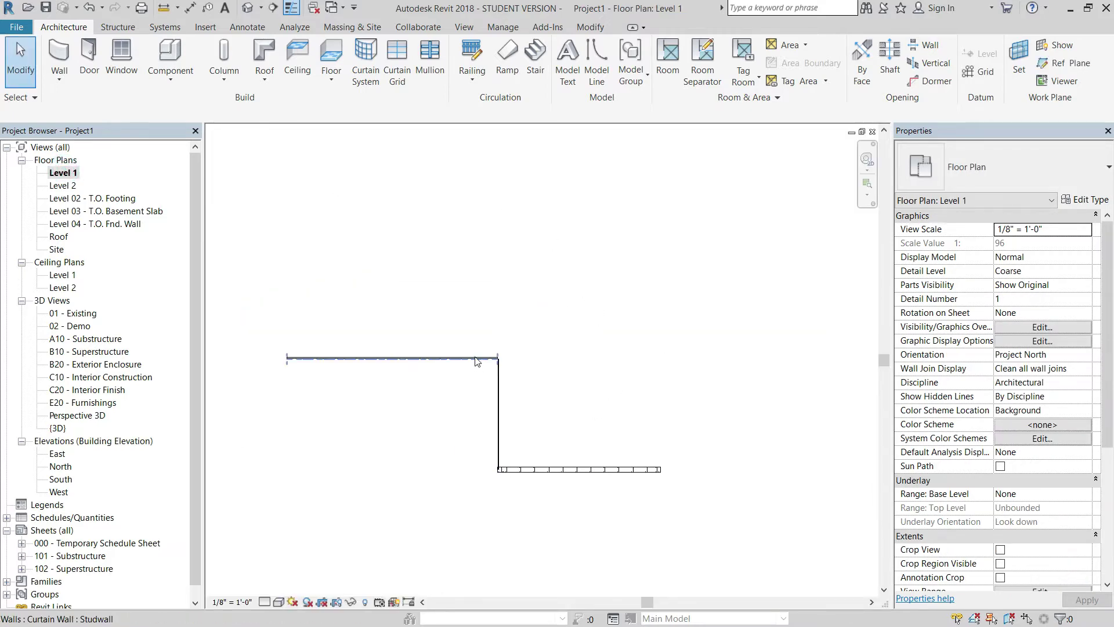
{"action": "left_click", "coordinate": [474, 355]}
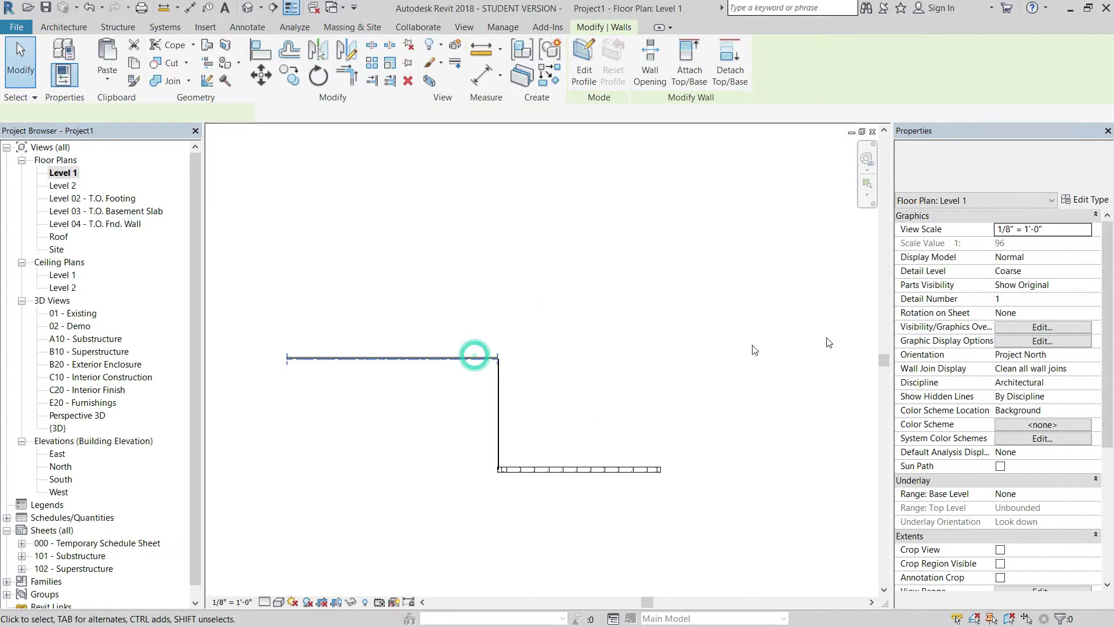
{"action": "left_click", "coordinate": [1089, 200]}
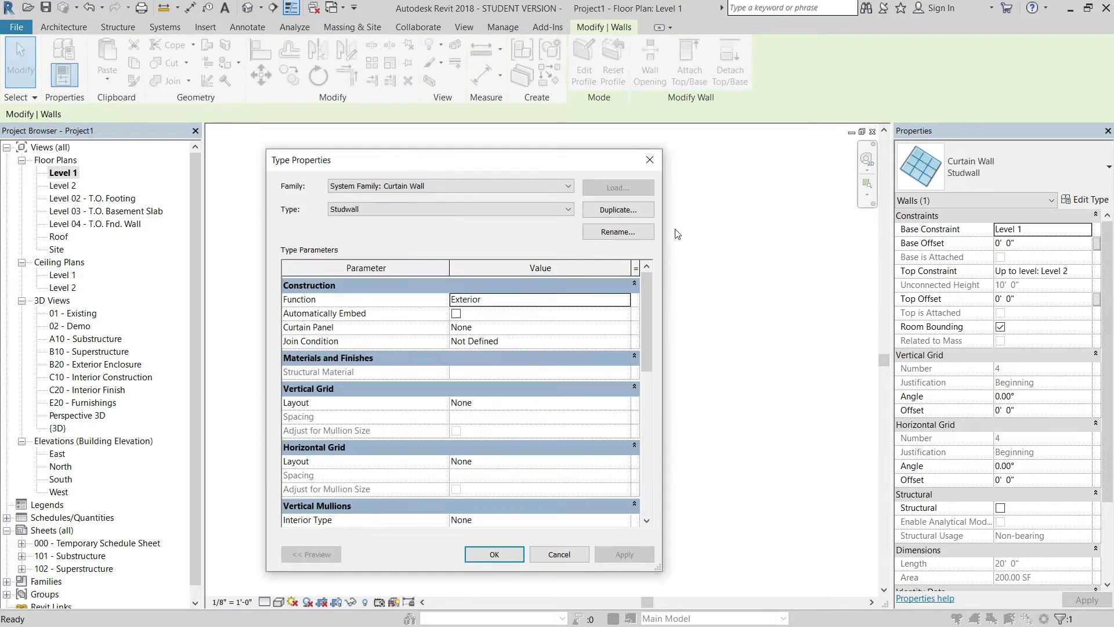
{"action": "left_click", "coordinate": [618, 209]}
{"action": "left_click", "coordinate": [576, 344]}
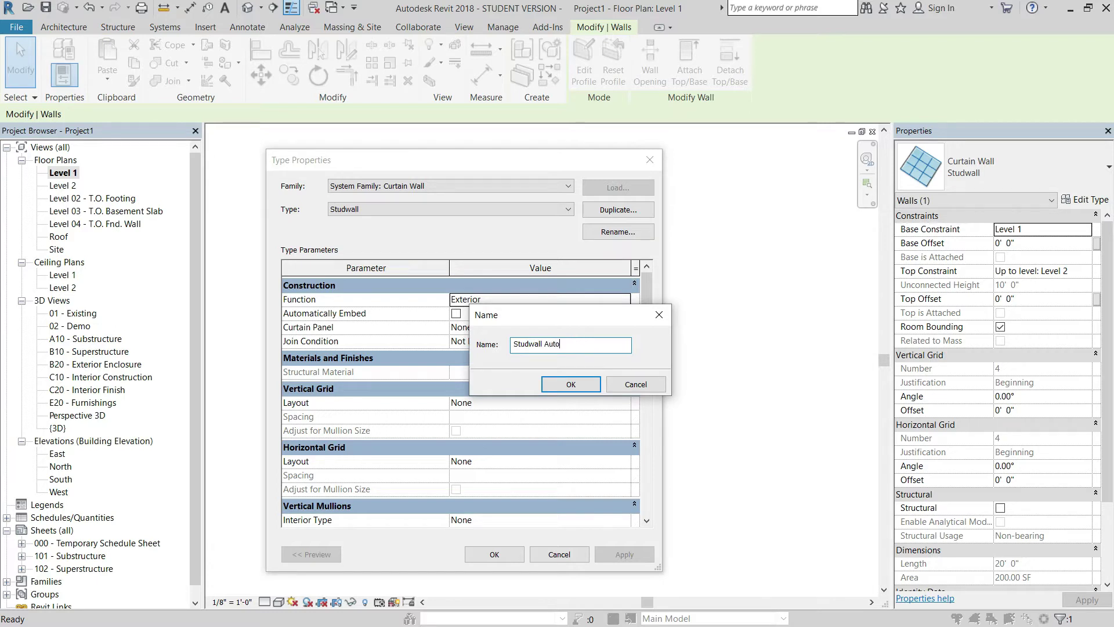
{"action": "left_click", "coordinate": [560, 390]}
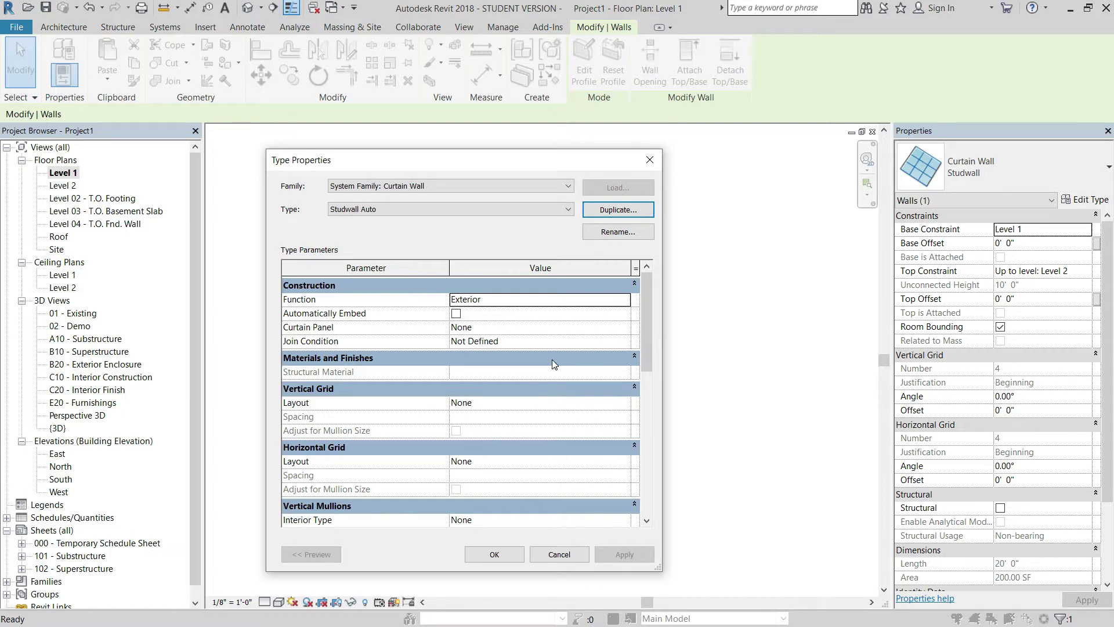
Set the curtain panel of the Studwall Auto type to Steel Stud Family V3 : 3 5/8" Stud Wall
{"action": "scroll", "coordinate": [552, 363], "scroll_direction": "down", "scroll_amount": 5}
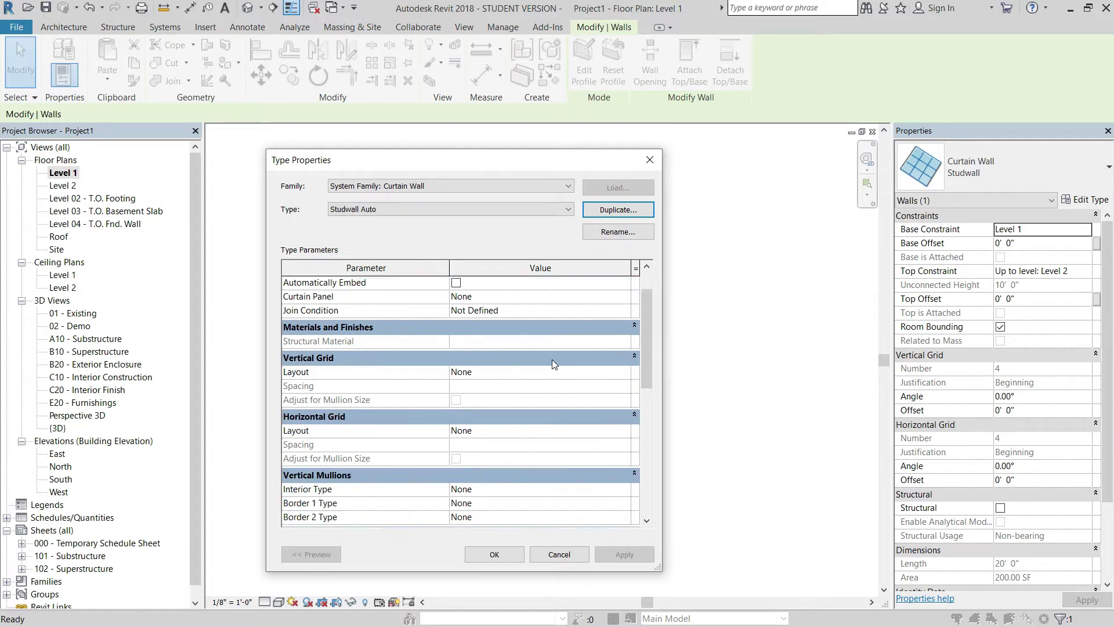
{"action": "scroll", "coordinate": [534, 371], "scroll_direction": "down", "scroll_amount": 4}
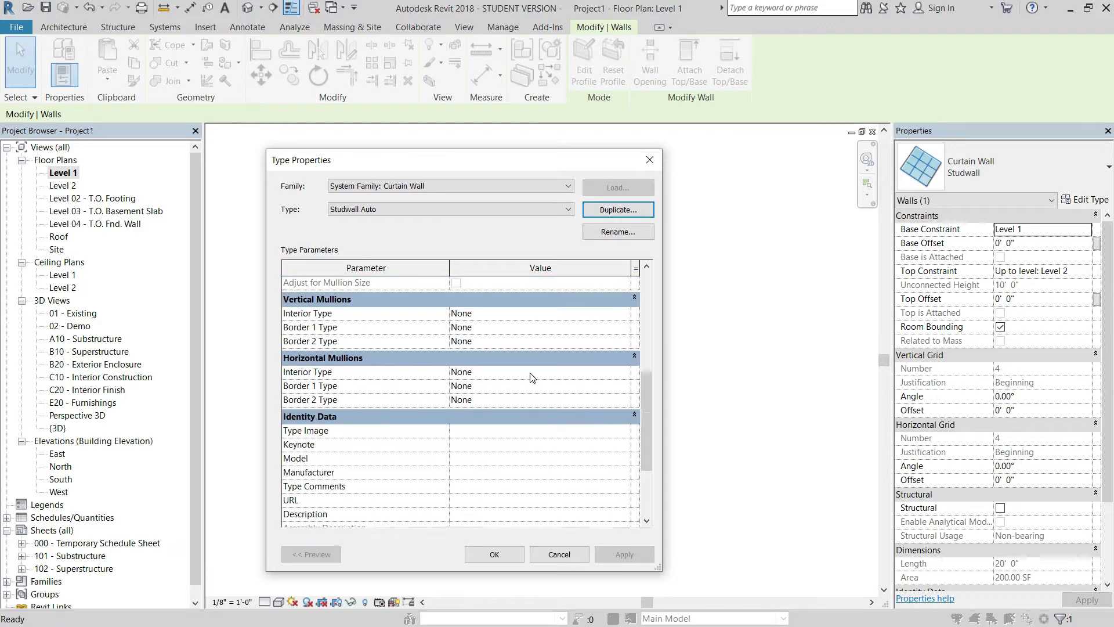
{"action": "scroll", "coordinate": [531, 374], "scroll_direction": "up", "scroll_amount": 9}
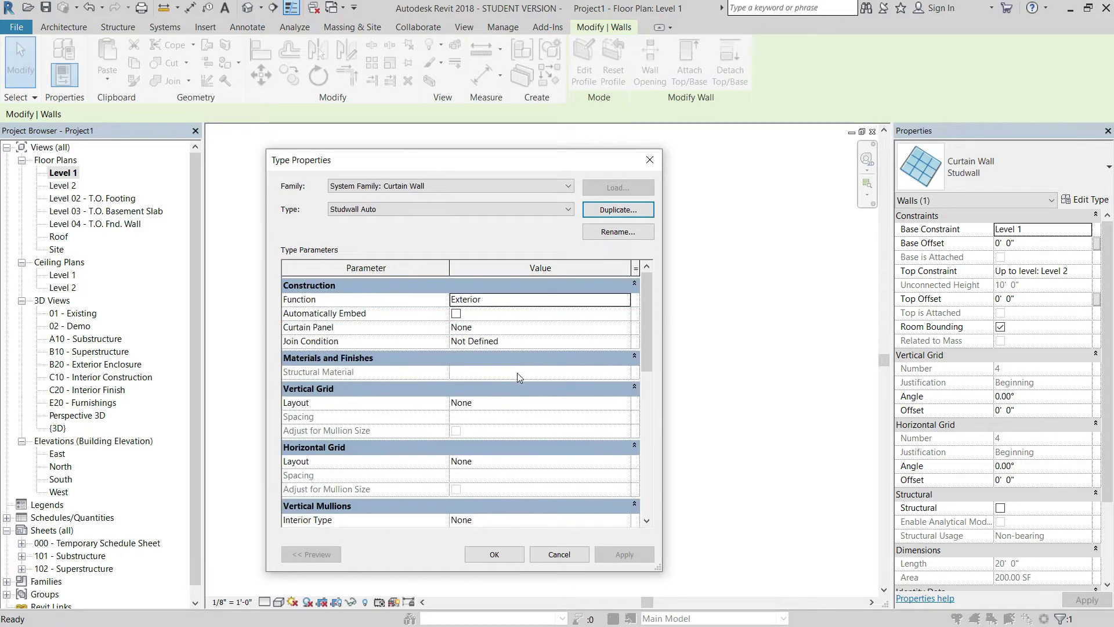
{"action": "left_click", "coordinate": [504, 326]}
{"action": "left_click", "coordinate": [624, 329]}
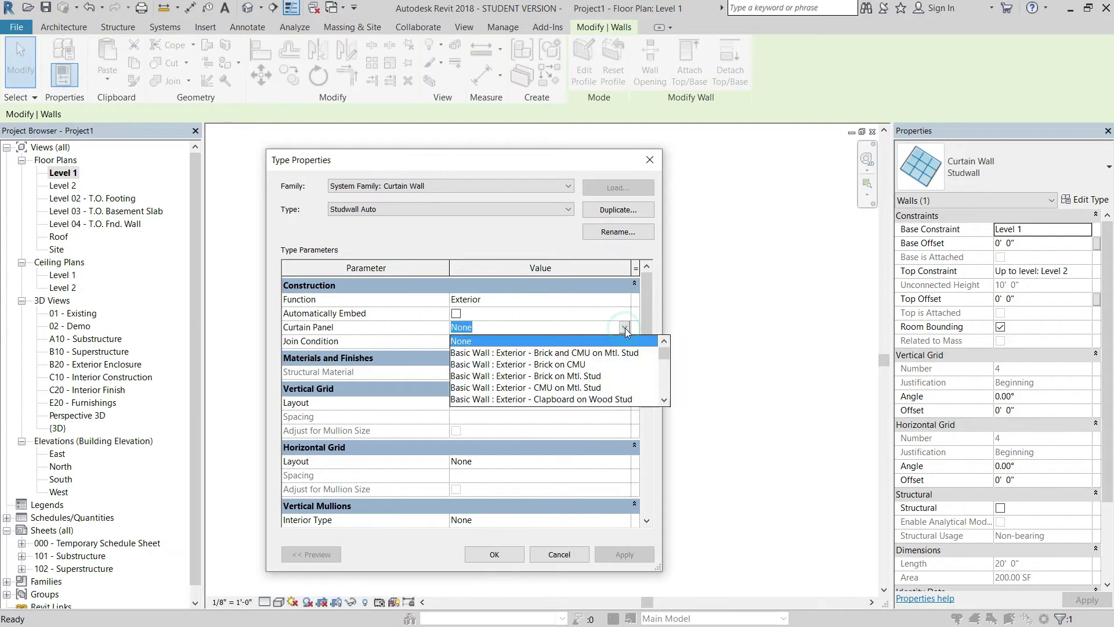
{"action": "scroll", "coordinate": [624, 383], "scroll_direction": "down", "scroll_amount": 3}
{"action": "scroll", "coordinate": [625, 382], "scroll_direction": "down", "scroll_amount": 5}
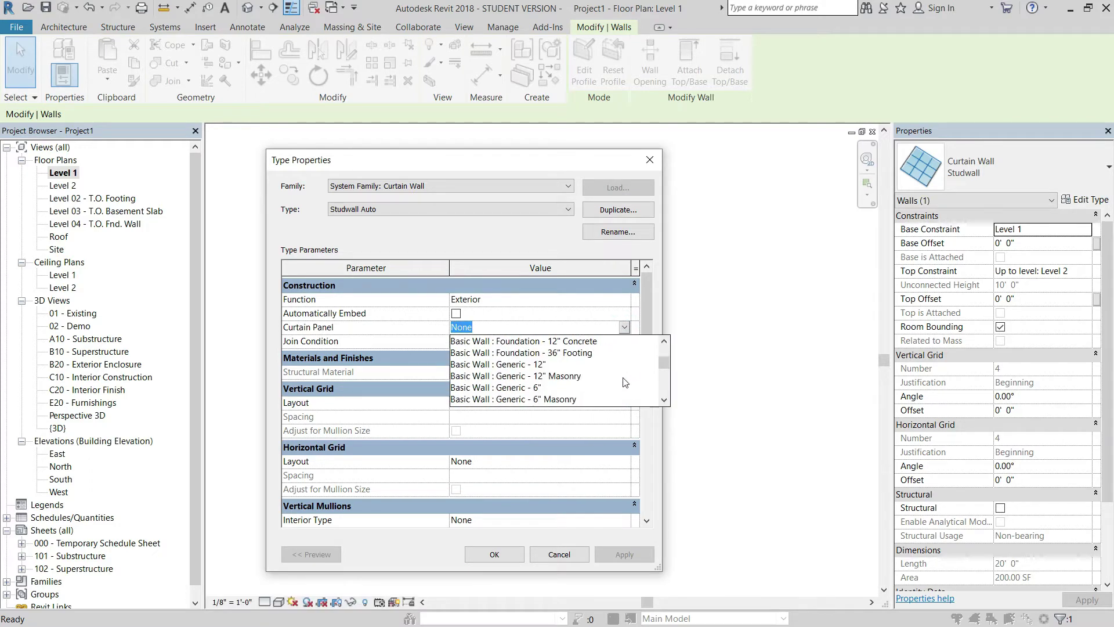
{"action": "scroll", "coordinate": [566, 378], "scroll_direction": "down", "scroll_amount": 2}
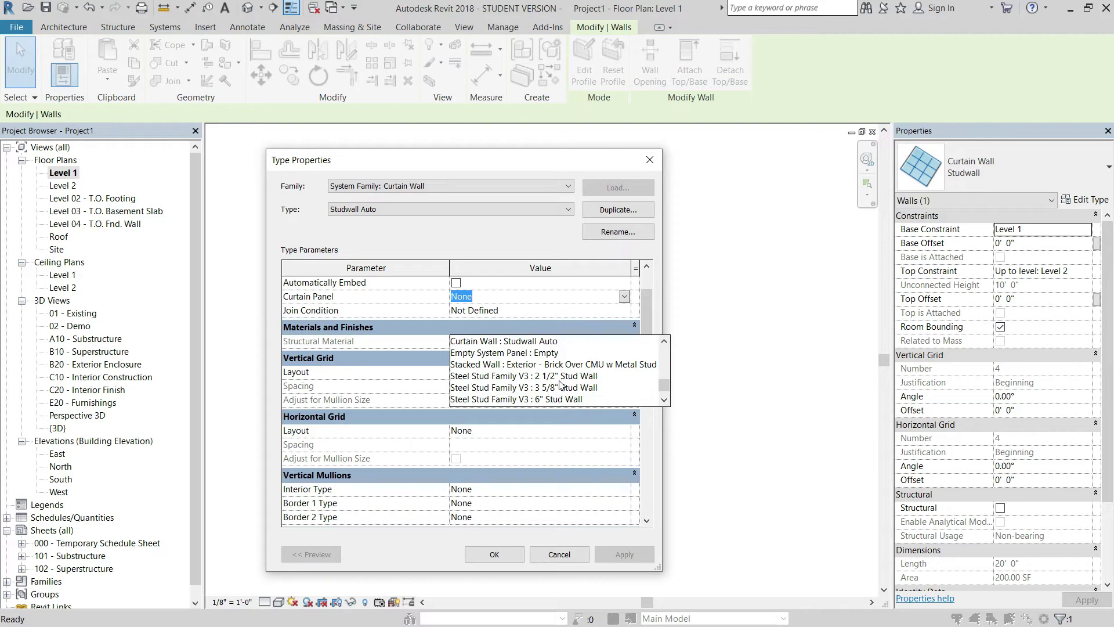
{"action": "left_click", "coordinate": [557, 387]}
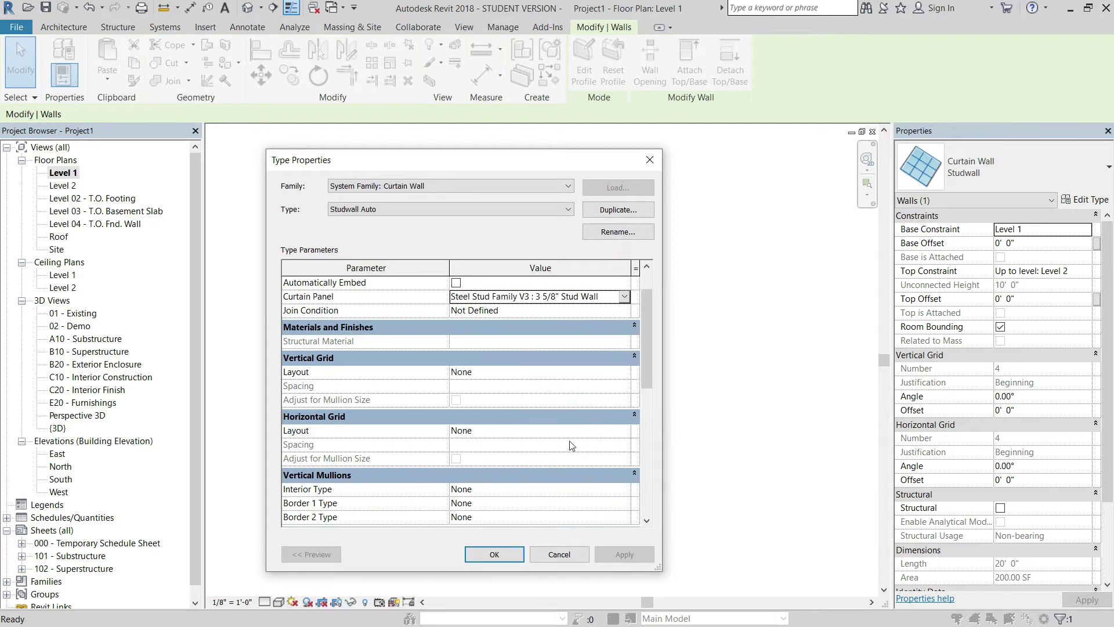
{"action": "left_click", "coordinate": [489, 554]}
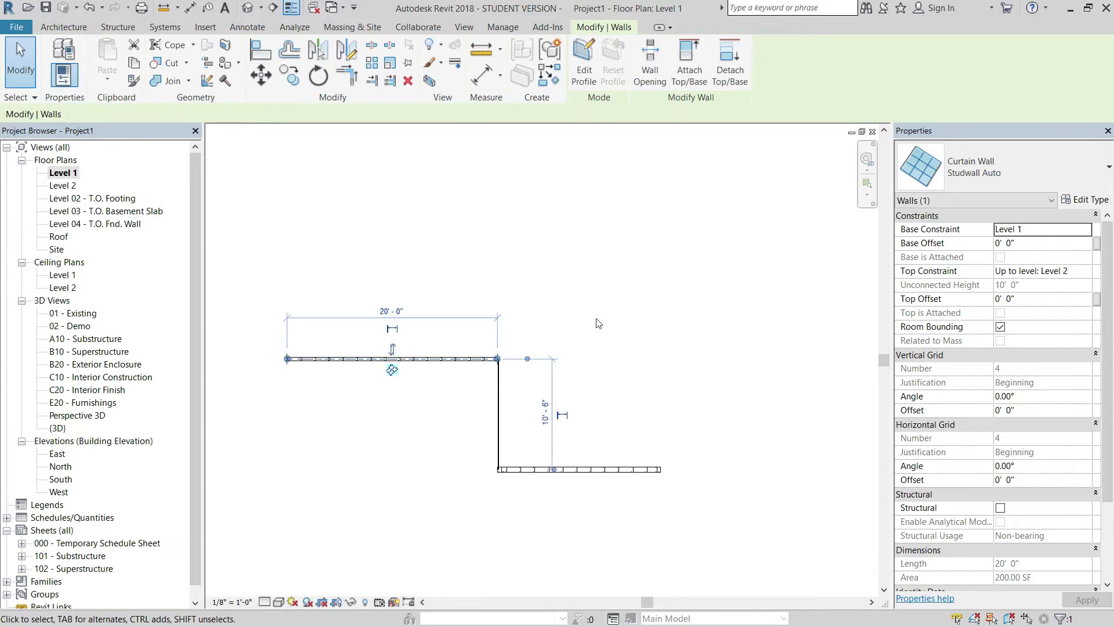
Draw a separate horizontal Studwall Auto wall about 14' long above the stepped wall chain on Level 1
{"action": "left_click", "coordinate": [601, 302]}
{"action": "scroll", "coordinate": [496, 358], "scroll_direction": "up", "scroll_amount": 3}
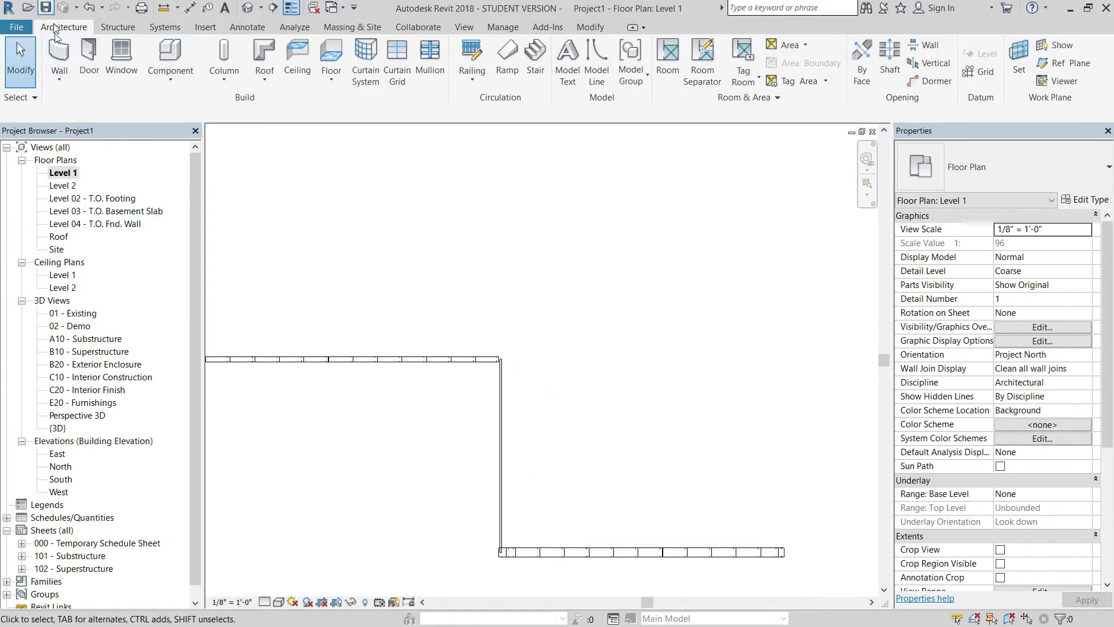
{"action": "left_click", "coordinate": [61, 63]}
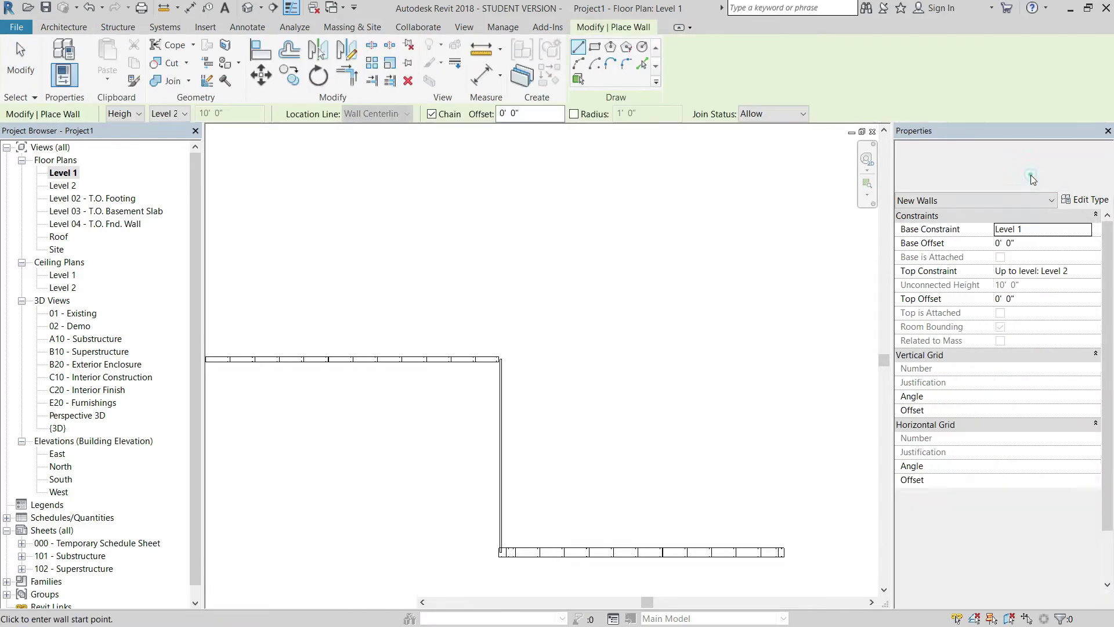
{"action": "left_click", "coordinate": [1030, 177]}
{"action": "left_click", "coordinate": [998, 456]}
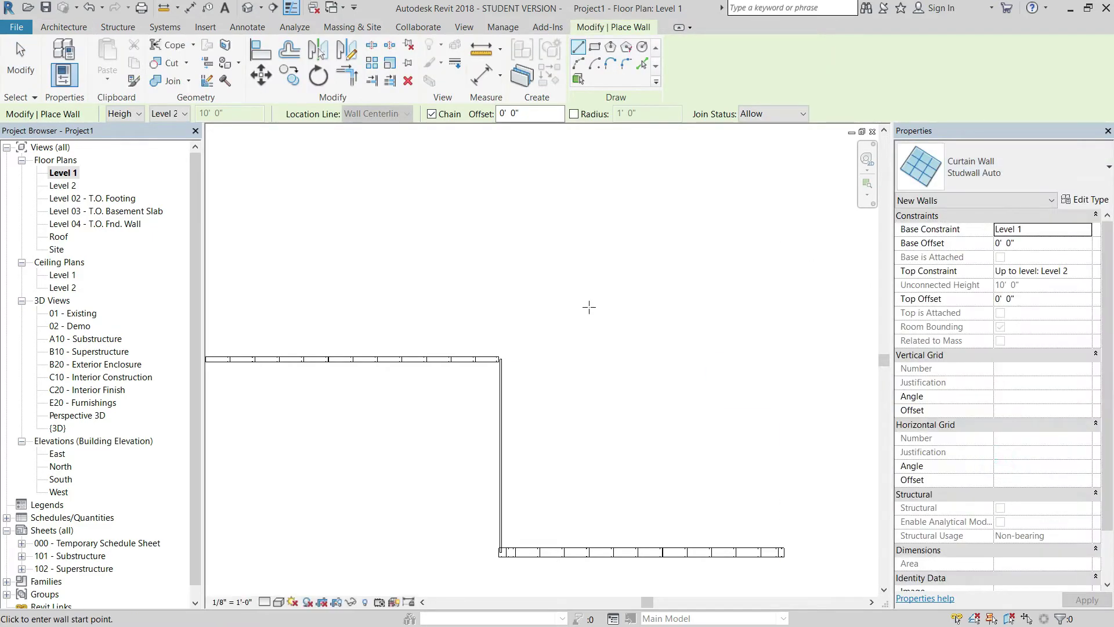
{"action": "left_click", "coordinate": [496, 270]}
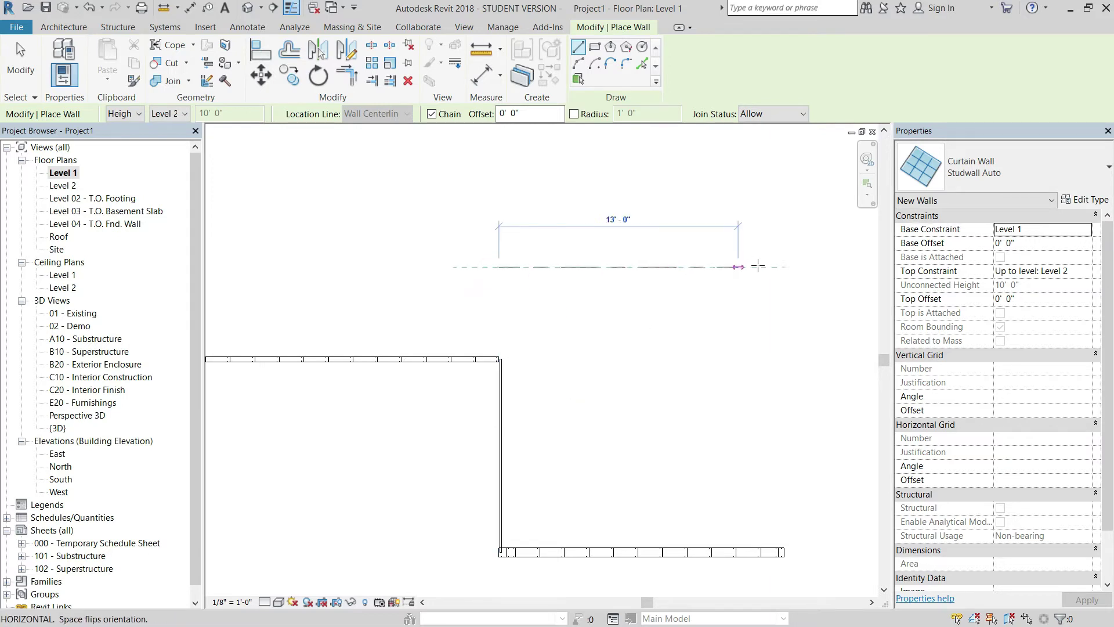
{"action": "left_click", "coordinate": [758, 267]}
{"action": "left_click", "coordinate": [757, 267]}
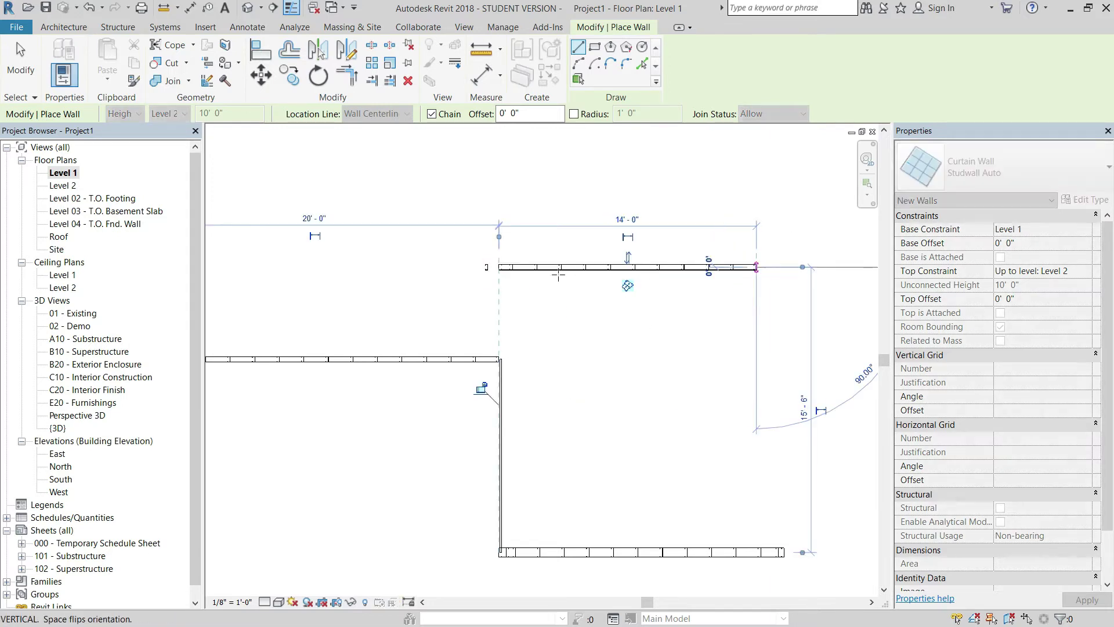
{"action": "key", "text": "Escape"}
{"action": "key", "text": "Escape"}
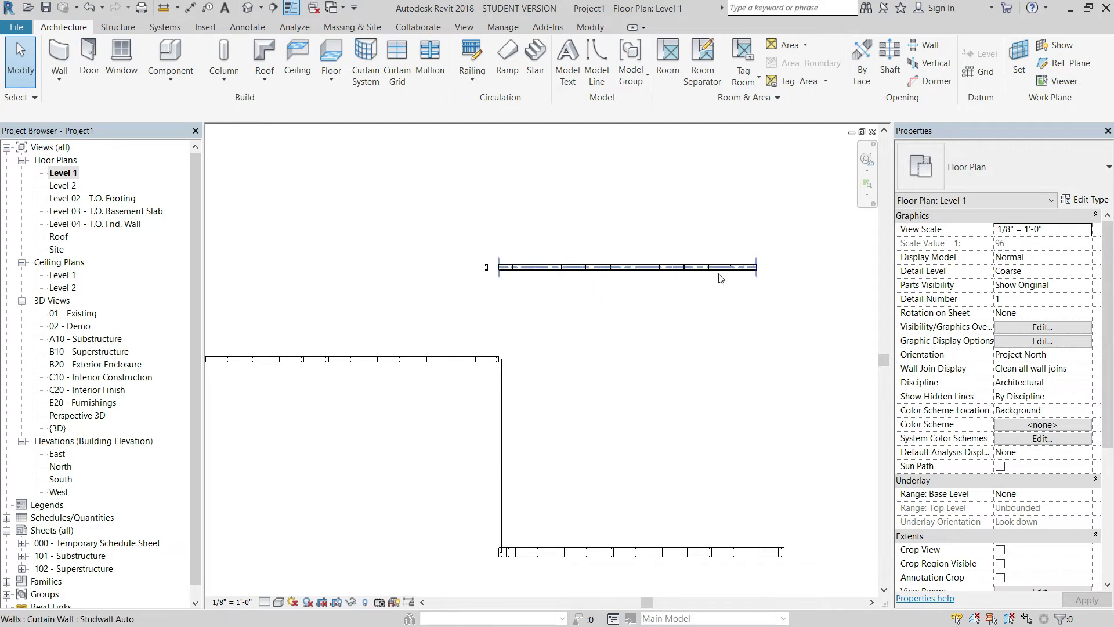
Create walls similar to the vertical Studwall segment, drawing a stepped chain of five segments below the 14' wall, the first vertical one about 5' long
{"action": "middle_click_drag", "start_coordinate": [720, 348], "coordinate": [742, 281]}
{"action": "scroll", "coordinate": [742, 280], "scroll_direction": "down", "scroll_amount": 1}
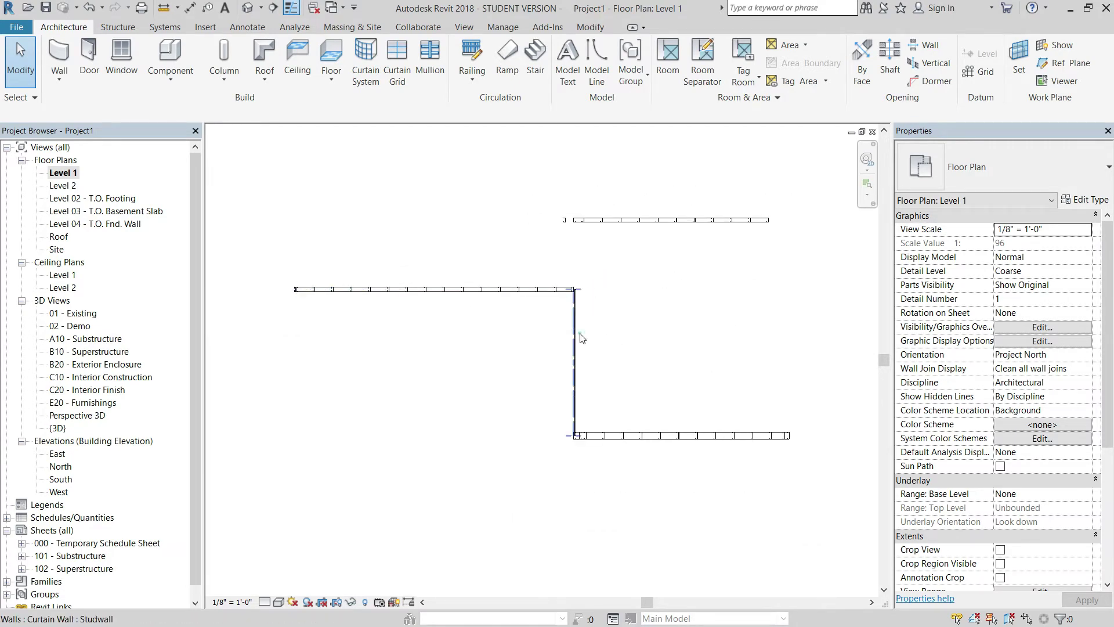
{"action": "left_click", "coordinate": [575, 360]}
{"action": "right_click", "coordinate": [576, 362]}
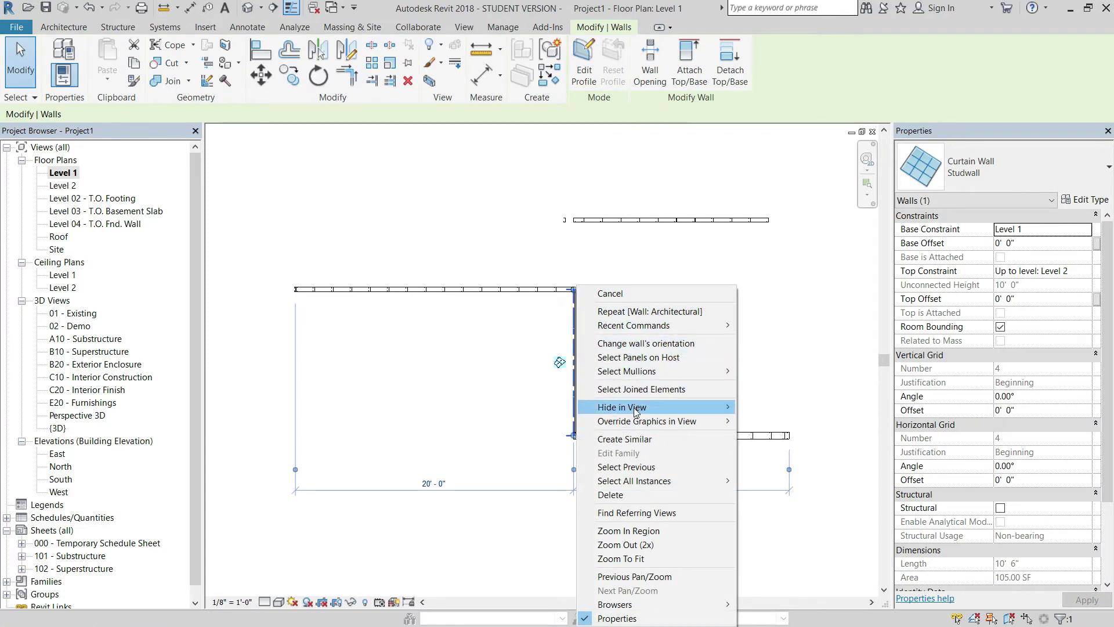
{"action": "left_click", "coordinate": [635, 439]}
{"action": "left_click", "coordinate": [543, 250]}
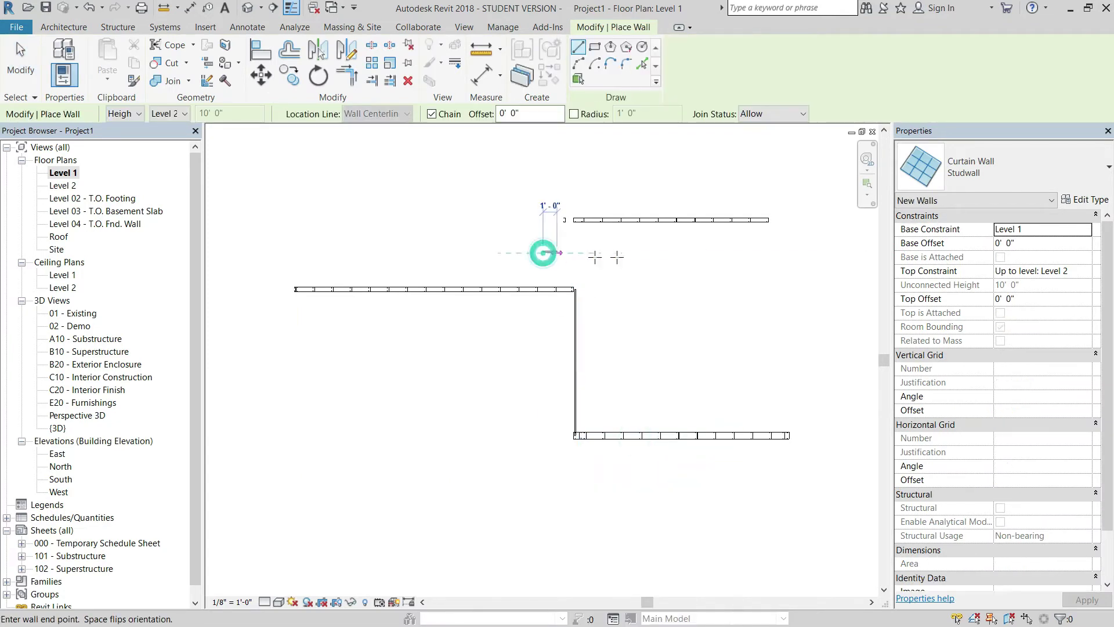
{"action": "left_click", "coordinate": [789, 251]}
{"action": "left_click", "coordinate": [789, 320]}
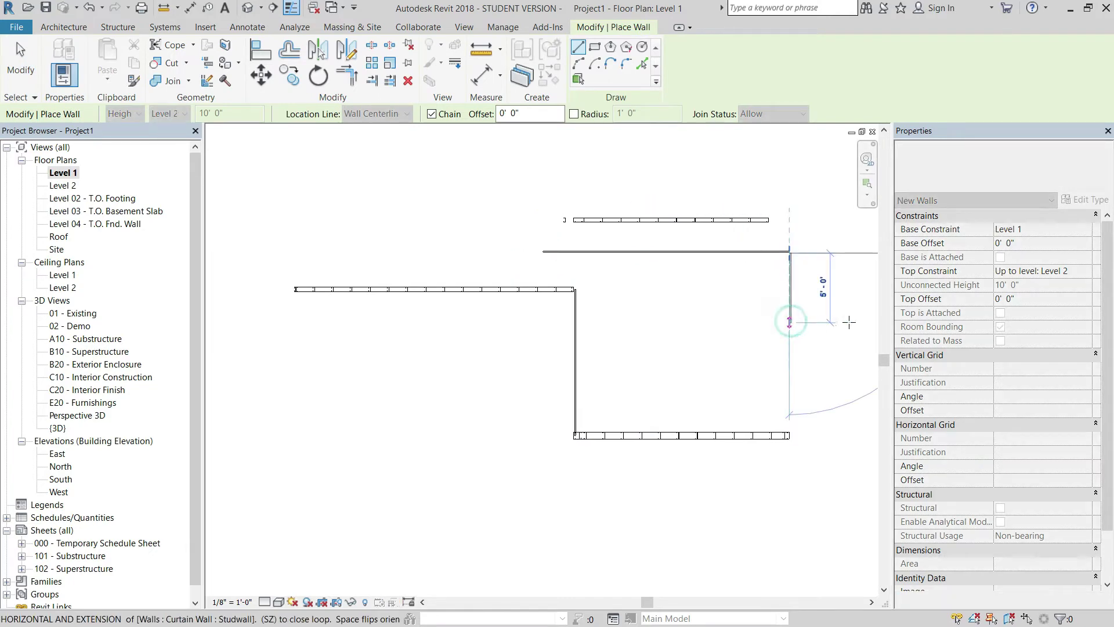
{"action": "left_click", "coordinate": [852, 321]}
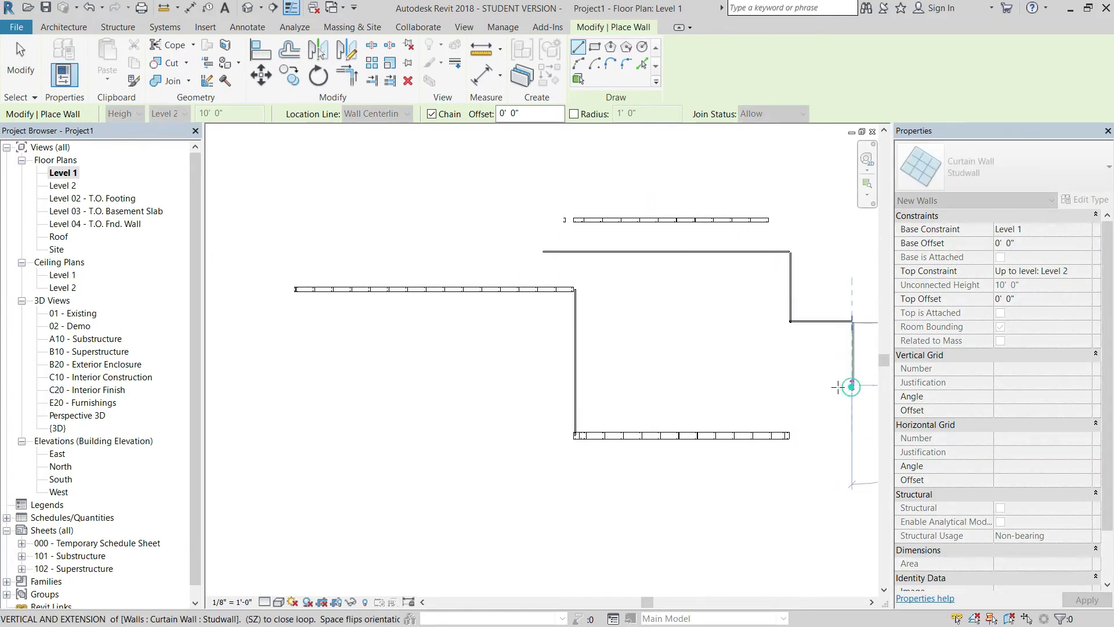
{"action": "left_click", "coordinate": [852, 386]}
{"action": "left_click", "coordinate": [755, 386]}
{"action": "key", "text": "Escape"}
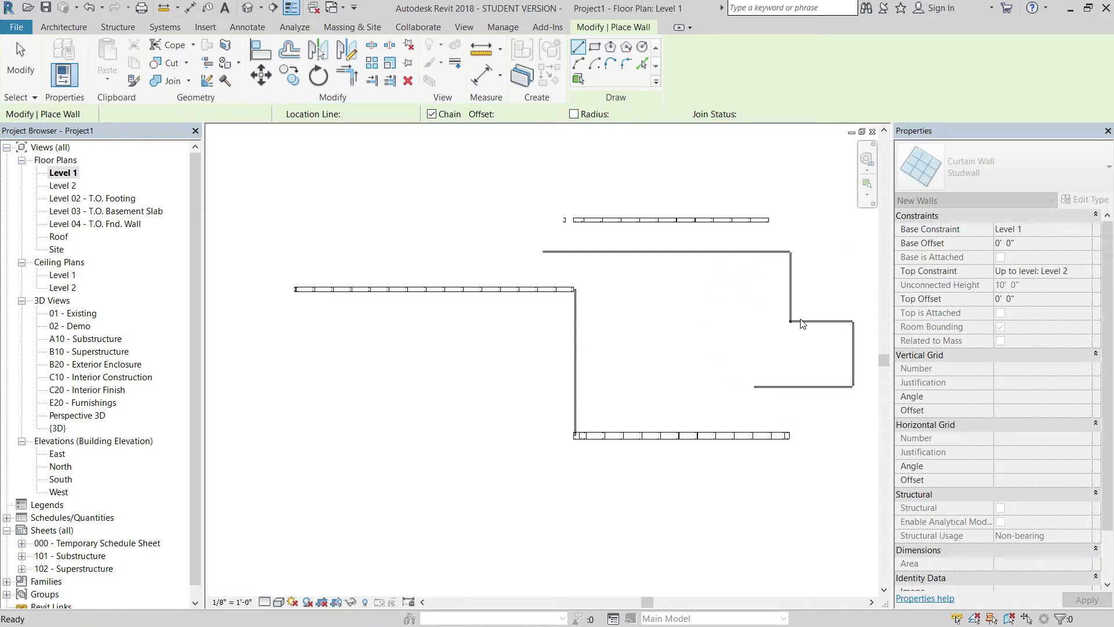
{"action": "key", "text": "Escape"}
Delete the newly drawn chain of five unframed Studwall segments
{"action": "scroll", "coordinate": [771, 296], "scroll_direction": "up", "scroll_amount": 2}
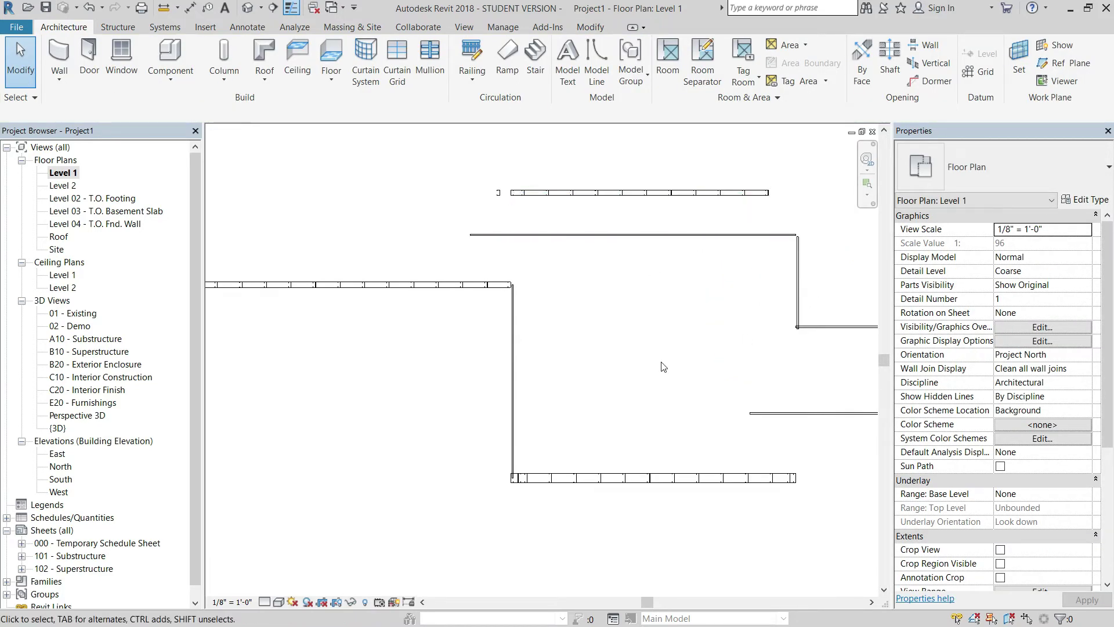
{"action": "scroll", "coordinate": [662, 364], "scroll_direction": "down", "scroll_amount": 1}
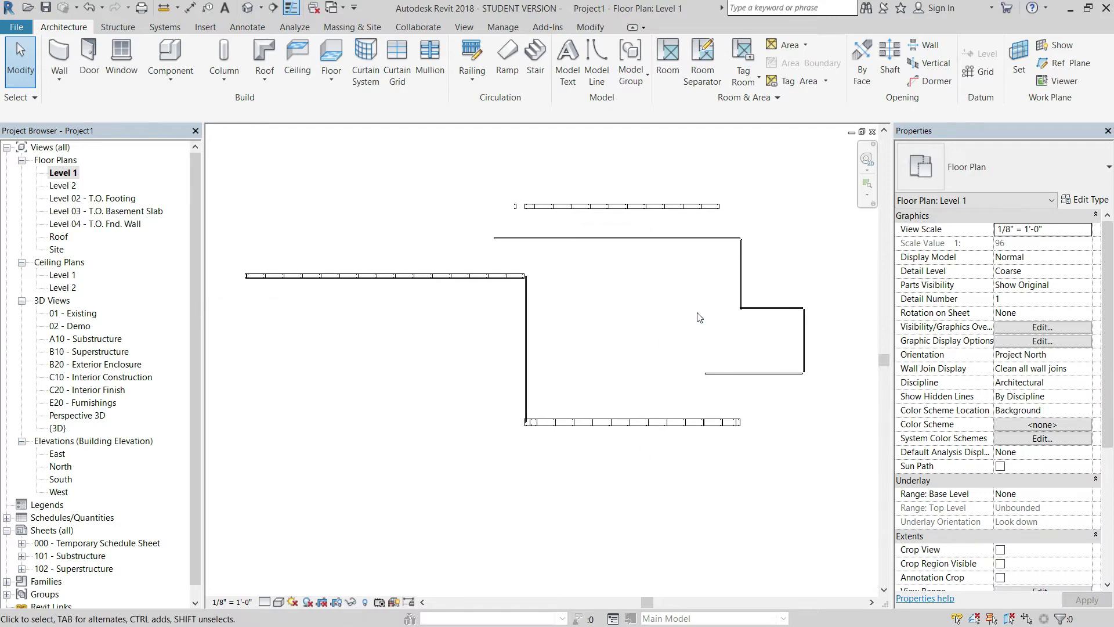
{"action": "left_click_drag", "start_coordinate": [836, 402], "coordinate": [706, 234]}
{"action": "key", "text": "Delete"}
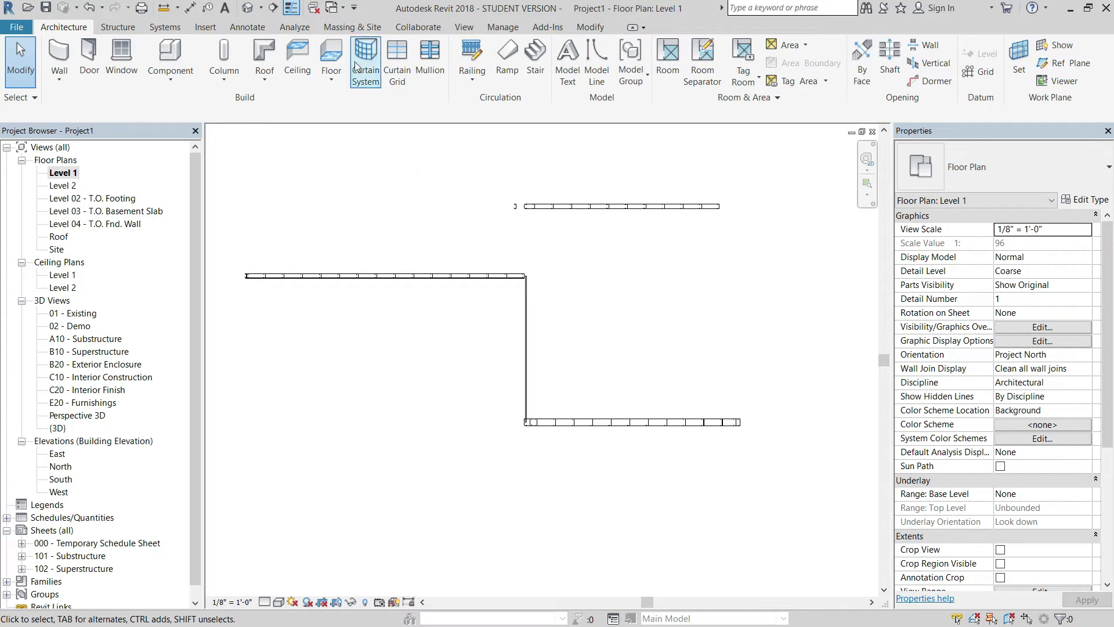
In the default 3D view, add a vertical curtain grid line at the 7' 9" midpoint of the 15' 6" stud wall
{"action": "left_click", "coordinate": [244, 6]}
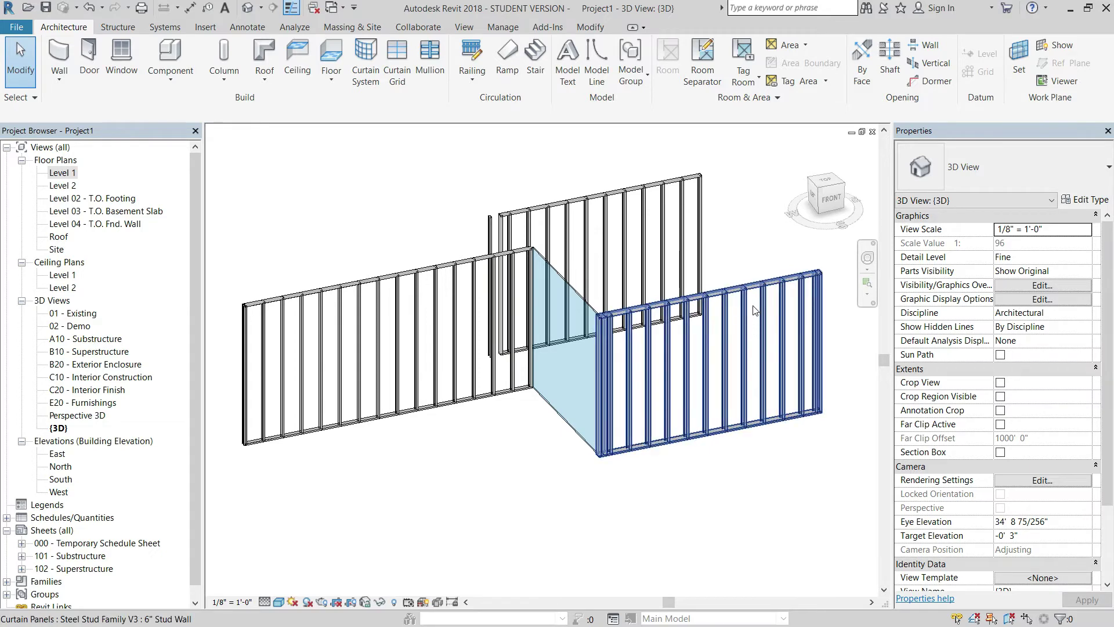
{"action": "left_click", "coordinate": [688, 243]}
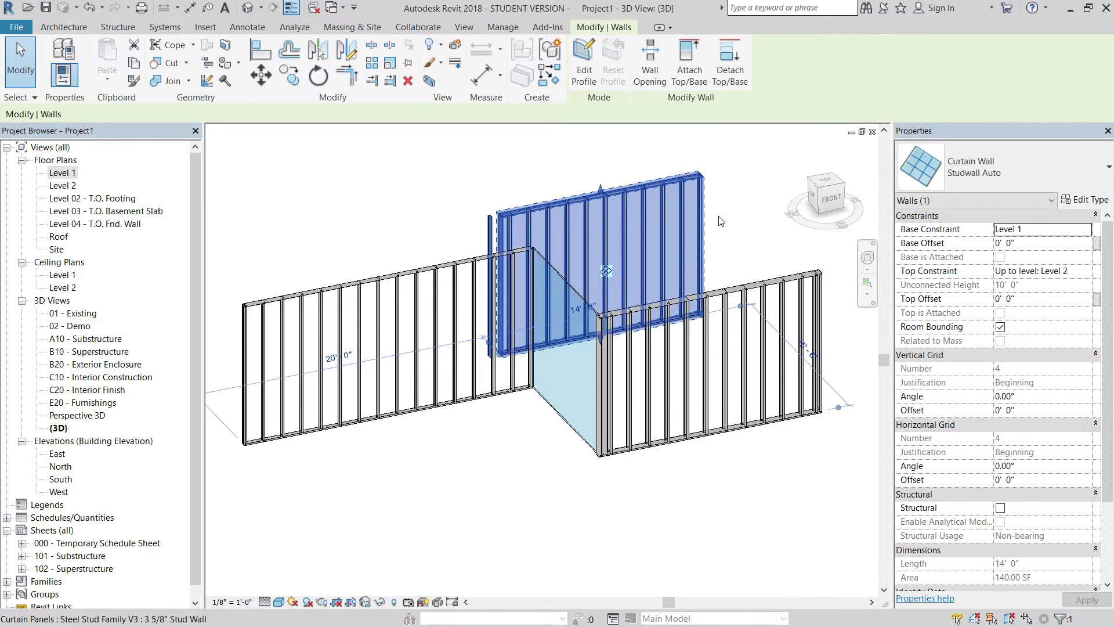
{"action": "left_click", "coordinate": [719, 221]}
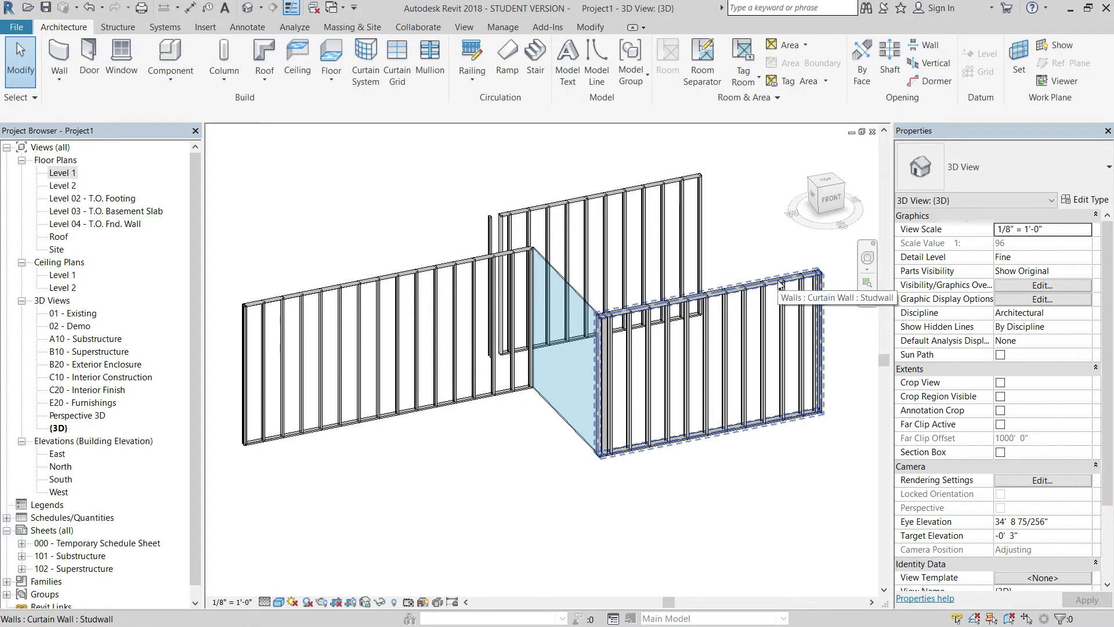
{"action": "middle_click_drag", "start_coordinate": [576, 325], "coordinate": [577, 267]}
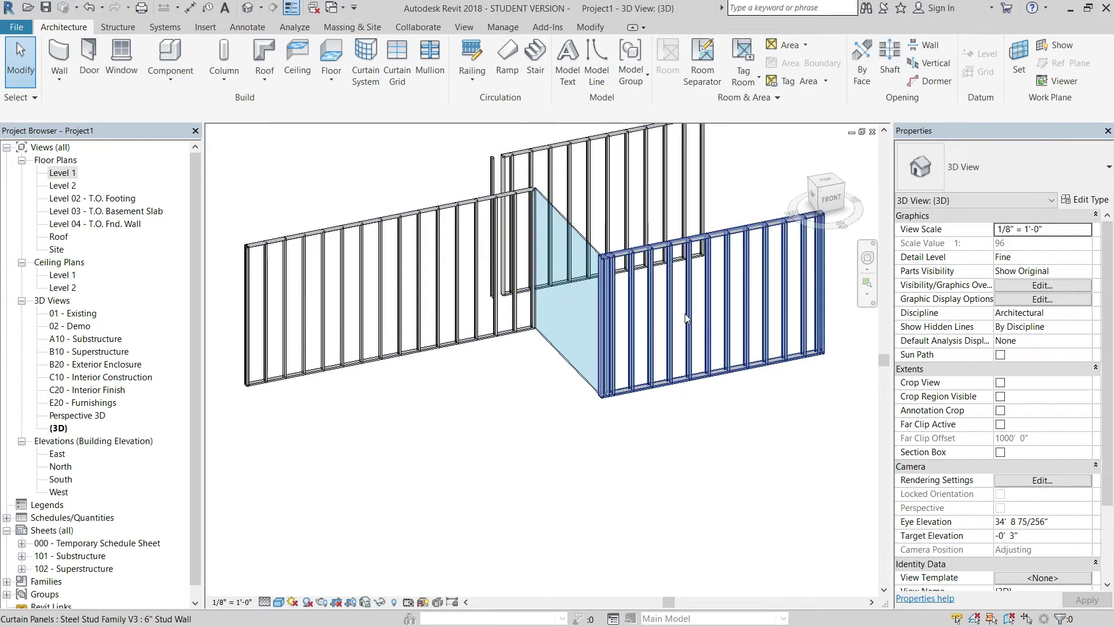
{"action": "middle_click_drag", "start_coordinate": [712, 323], "coordinate": [687, 325], "text": "shift"}
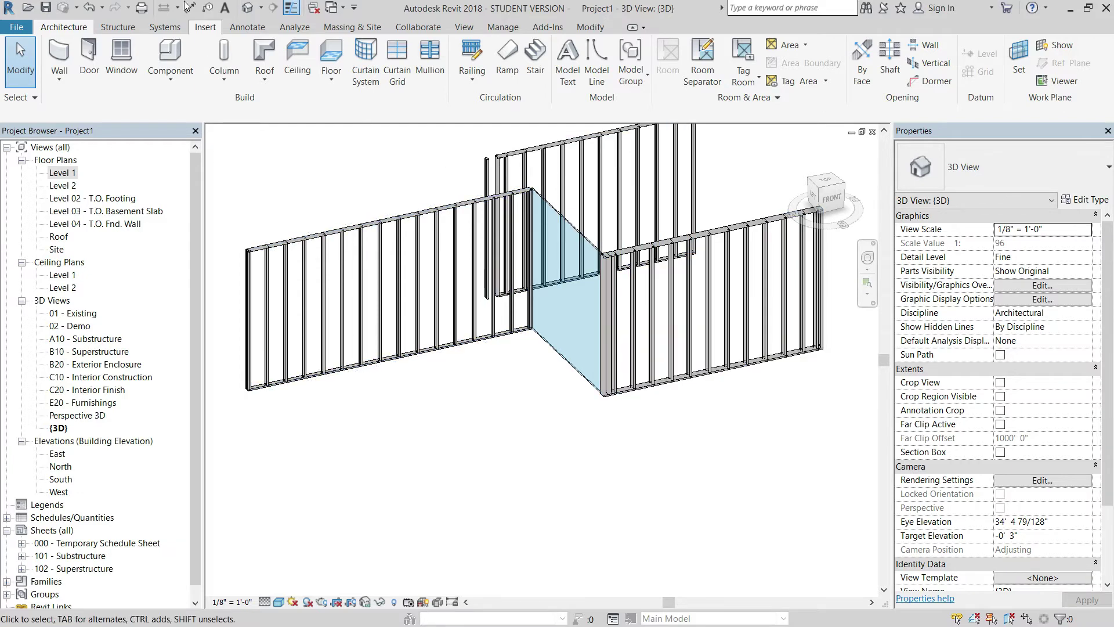
{"action": "left_click", "coordinate": [398, 59]}
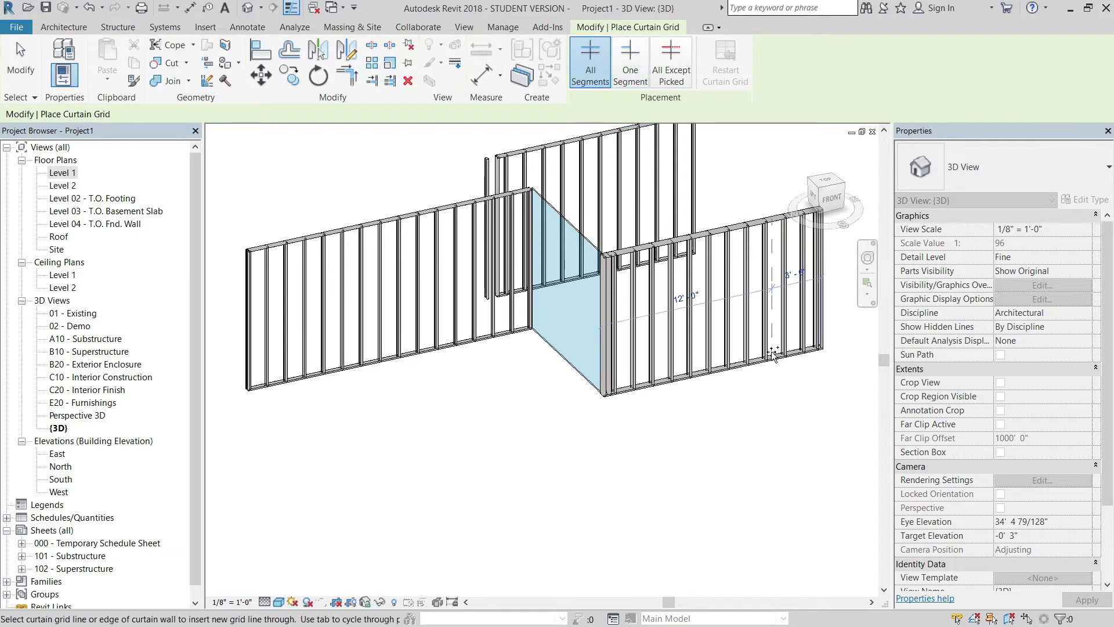
{"action": "left_click", "coordinate": [721, 375]}
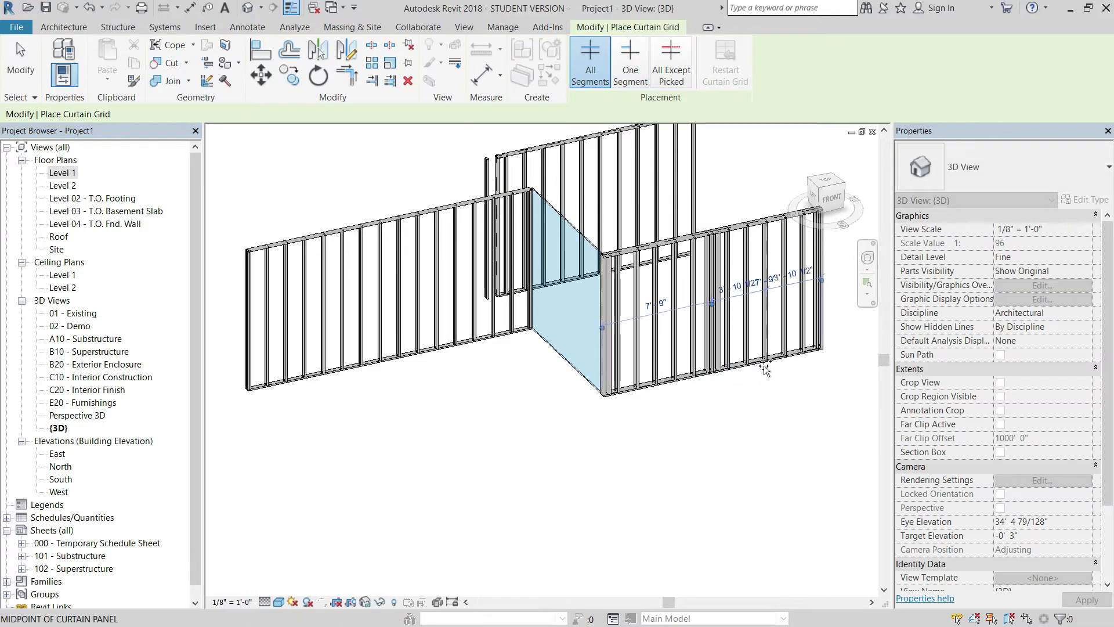
Add a vertical grid line at the 3' 10 1/2" midpoint of the wall's right half and a one-segment horizontal grid 6' 8" high beside it
{"action": "left_click", "coordinate": [763, 367]}
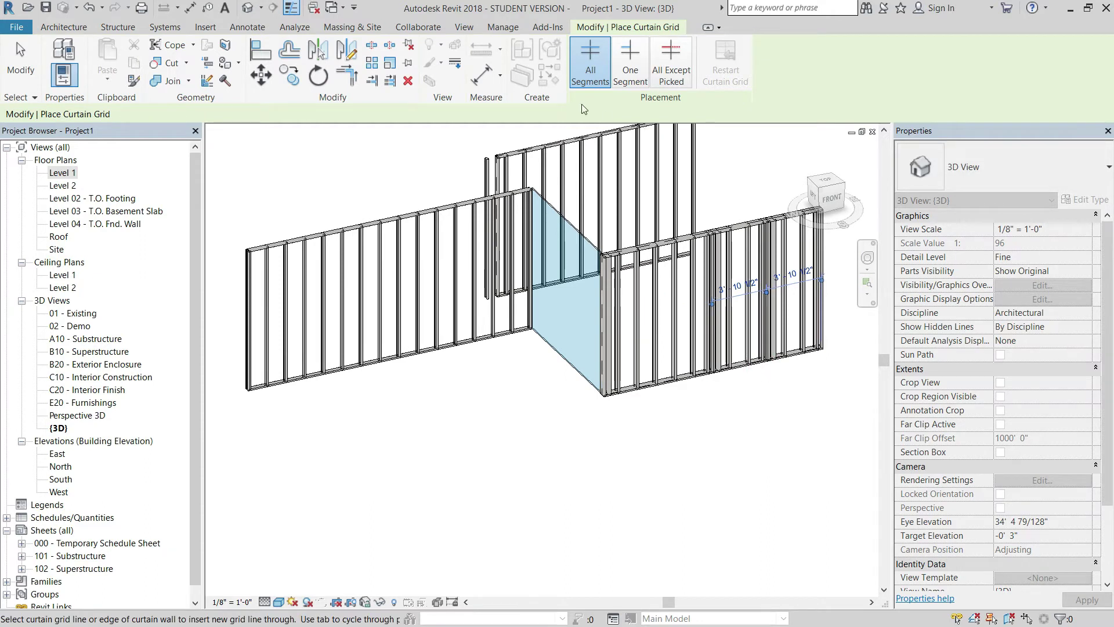
{"action": "left_click", "coordinate": [631, 64]}
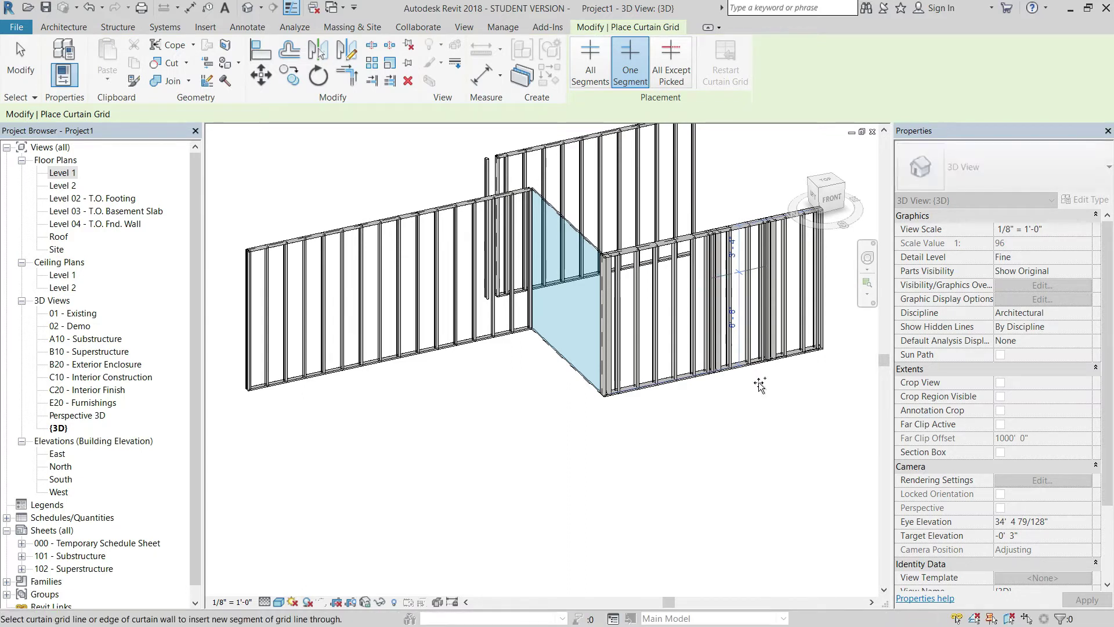
{"action": "key", "text": "Escape"}
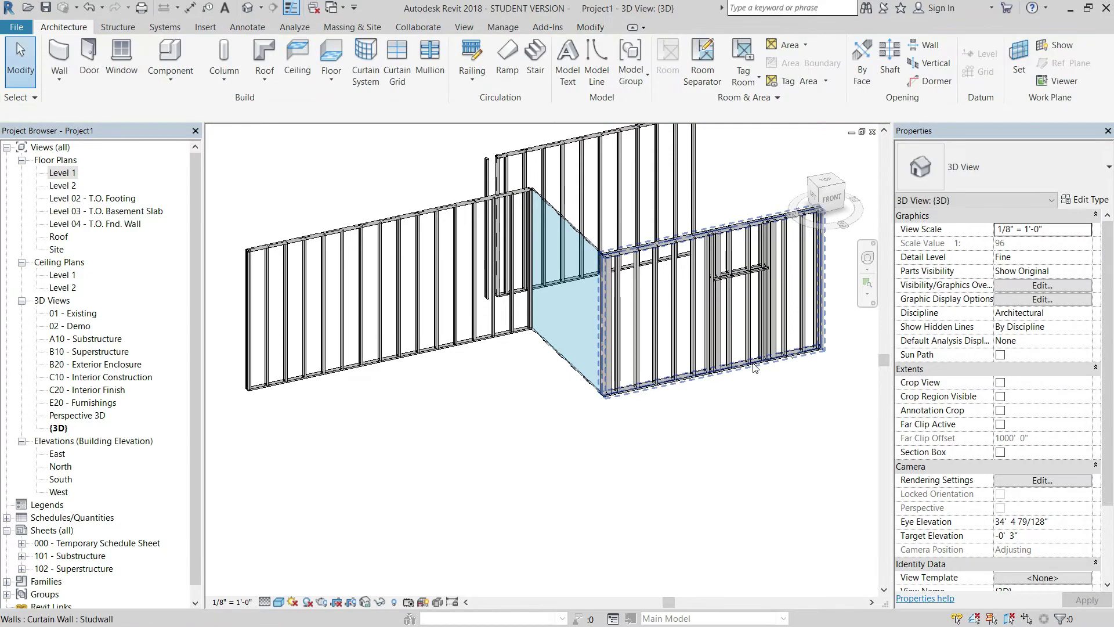
Change the 6' 8" high stud panel below the short horizontal grid segment to the Empty system panel type
{"action": "key", "text": "Tab"}
{"action": "key", "text": "Tab"}
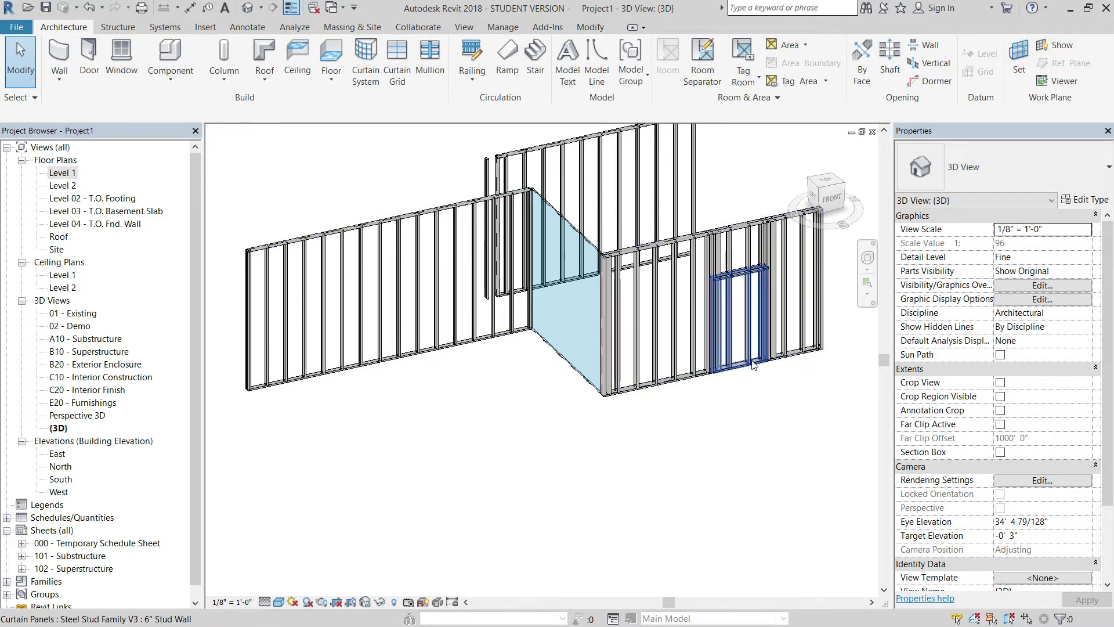
{"action": "left_click", "coordinate": [754, 364]}
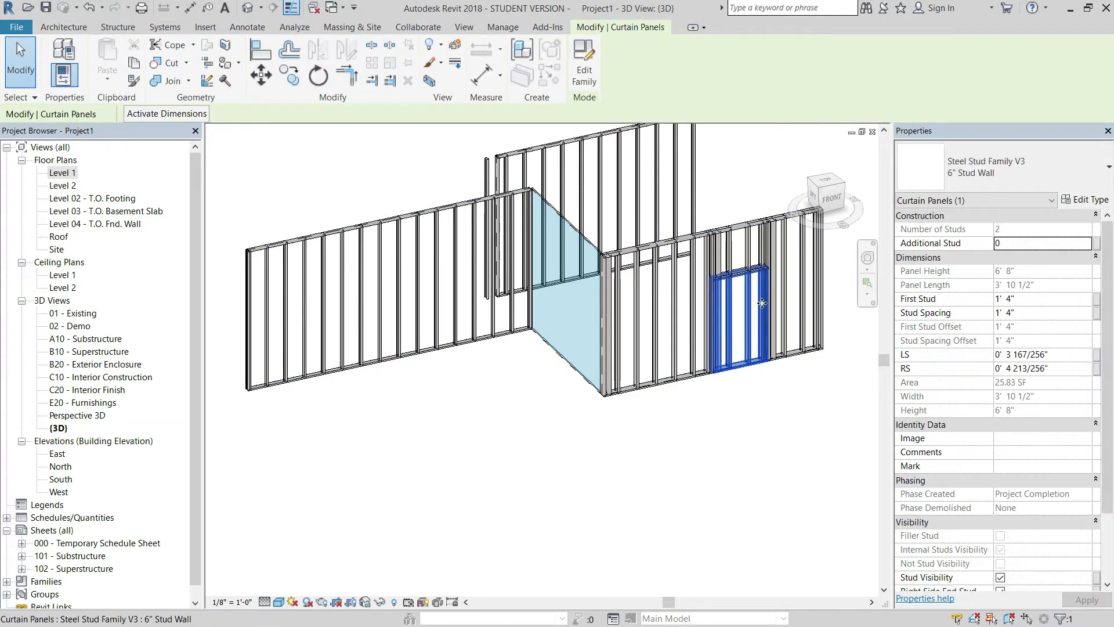
{"action": "left_click", "coordinate": [981, 168]}
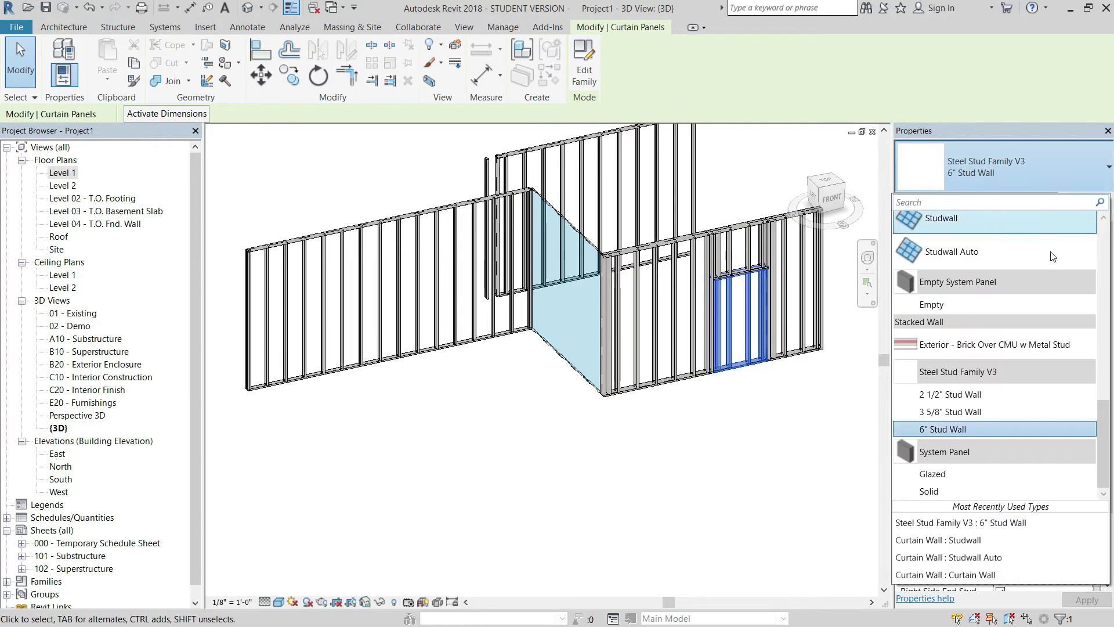
{"action": "left_click", "coordinate": [932, 304]}
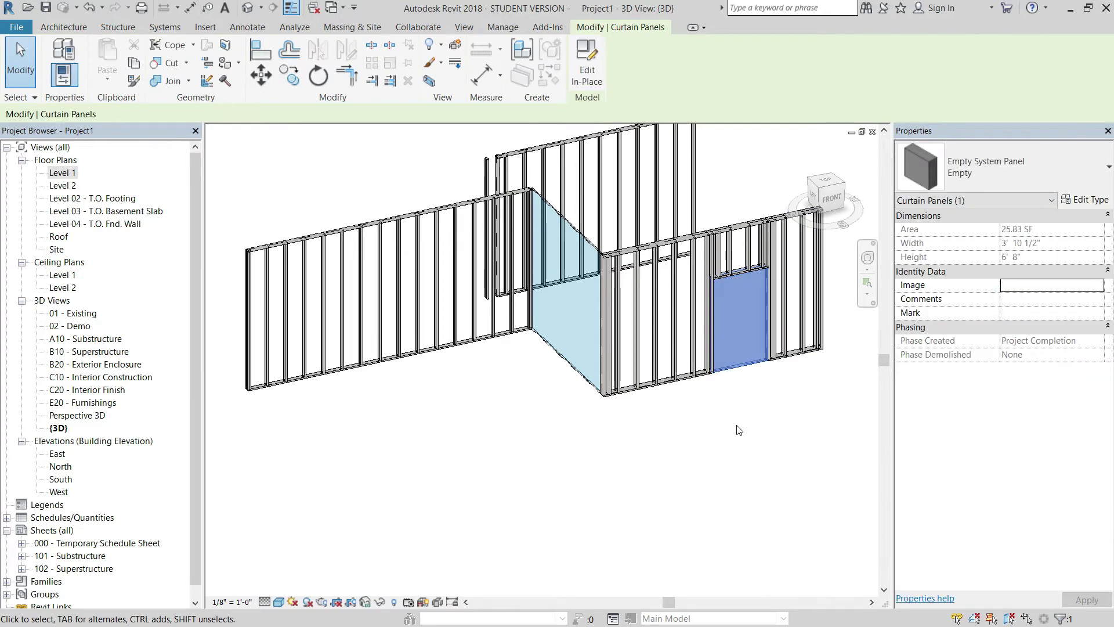
{"action": "left_click", "coordinate": [736, 425]}
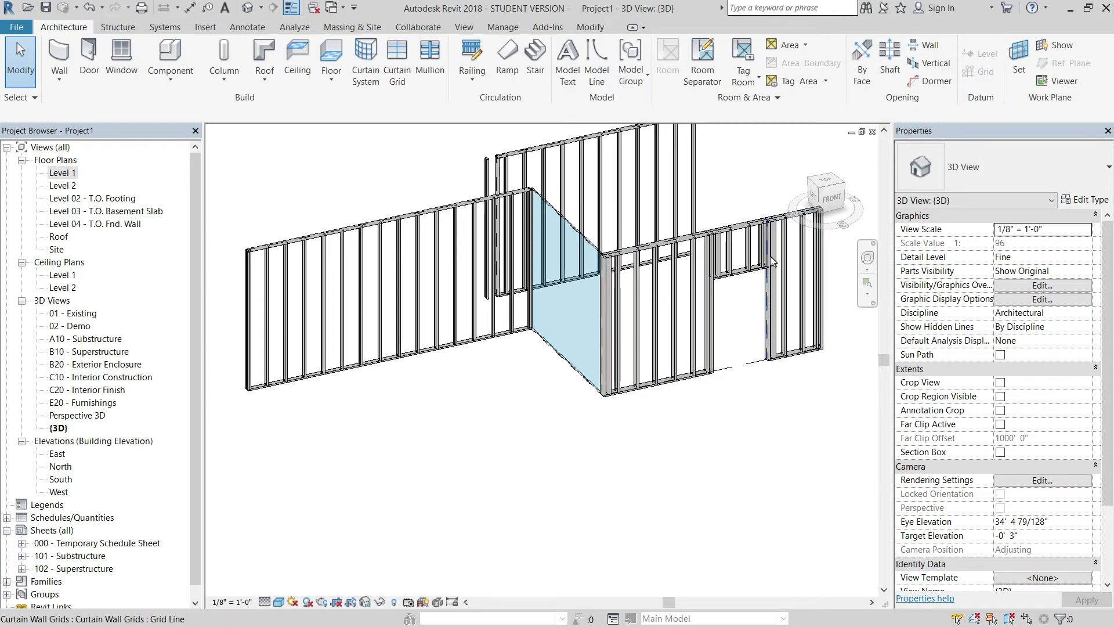
Examine the stud panels on both sides of the opening and the header panel above it
{"action": "scroll", "coordinate": [755, 264], "scroll_direction": "up", "scroll_amount": 5}
{"action": "middle_click_drag", "start_coordinate": [737, 264], "coordinate": [722, 342], "text": "shift"}
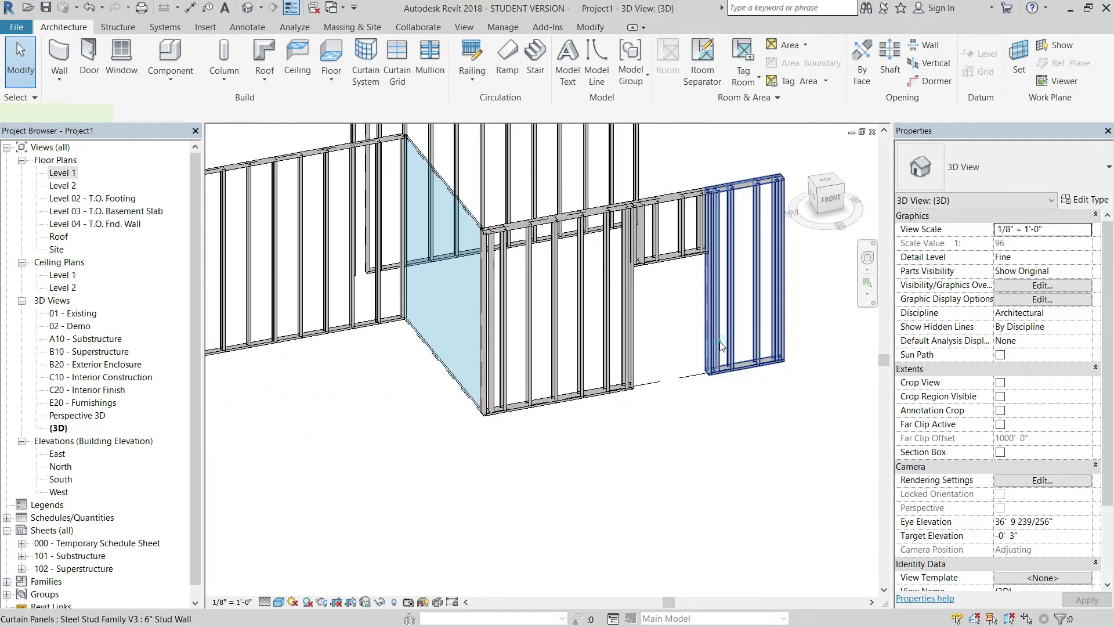
{"action": "left_click", "coordinate": [722, 342]}
{"action": "left_click", "coordinate": [625, 349]}
{"action": "scroll", "coordinate": [685, 244], "scroll_direction": "up", "scroll_amount": 3}
{"action": "left_click", "coordinate": [684, 243]}
{"action": "left_click", "coordinate": [652, 347]}
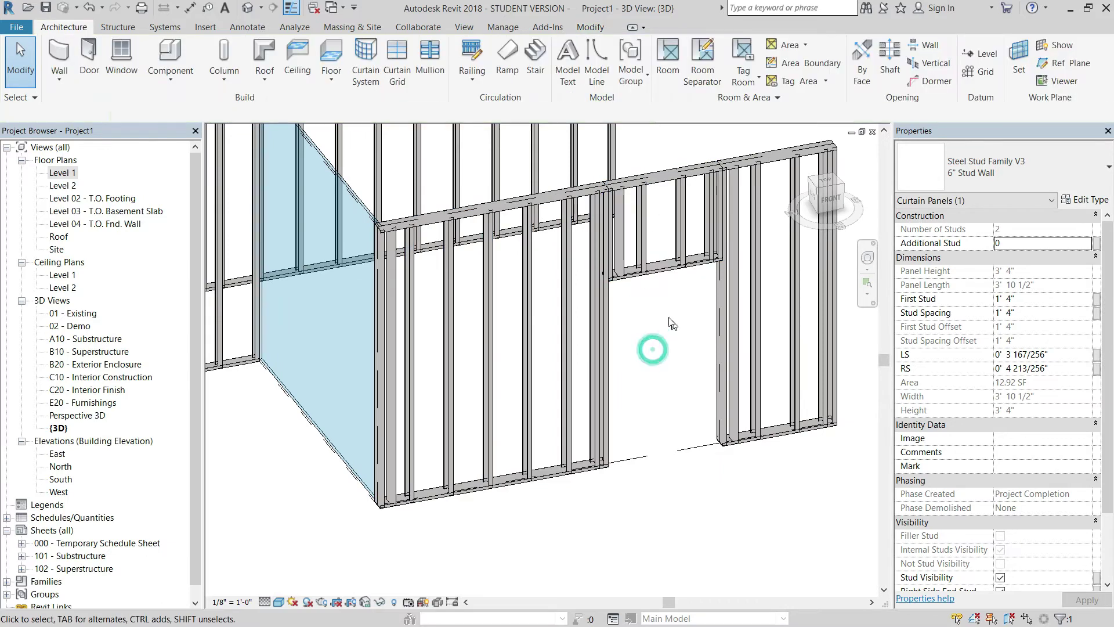
{"action": "left_click", "coordinate": [628, 262]}
{"action": "left_click", "coordinate": [646, 255]}
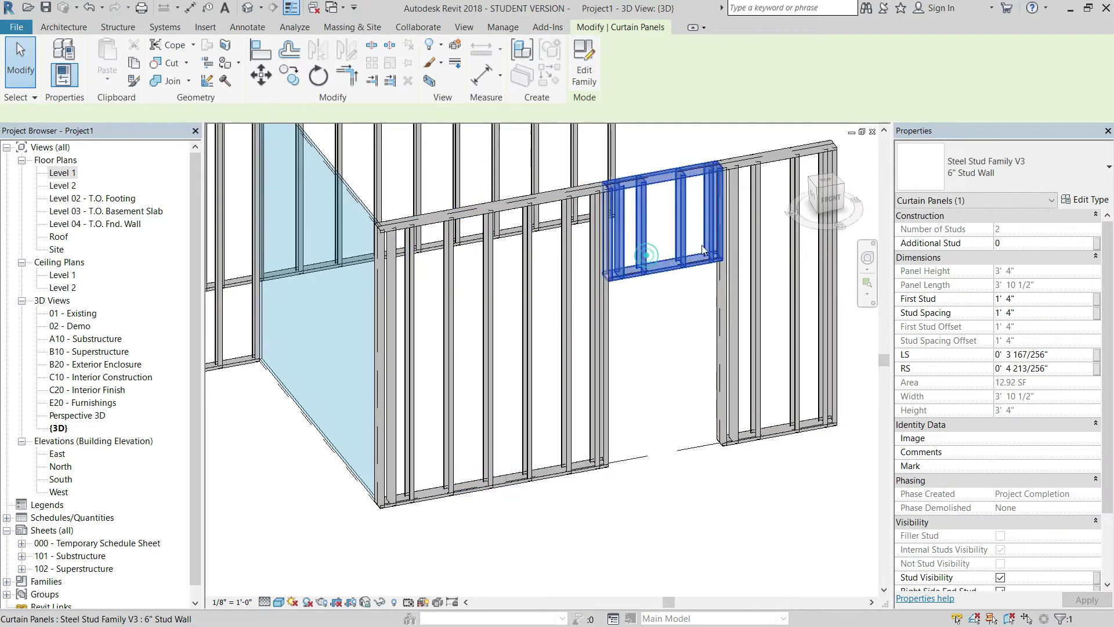
{"action": "left_click", "coordinate": [762, 245]}
{"action": "left_click", "coordinate": [753, 239]}
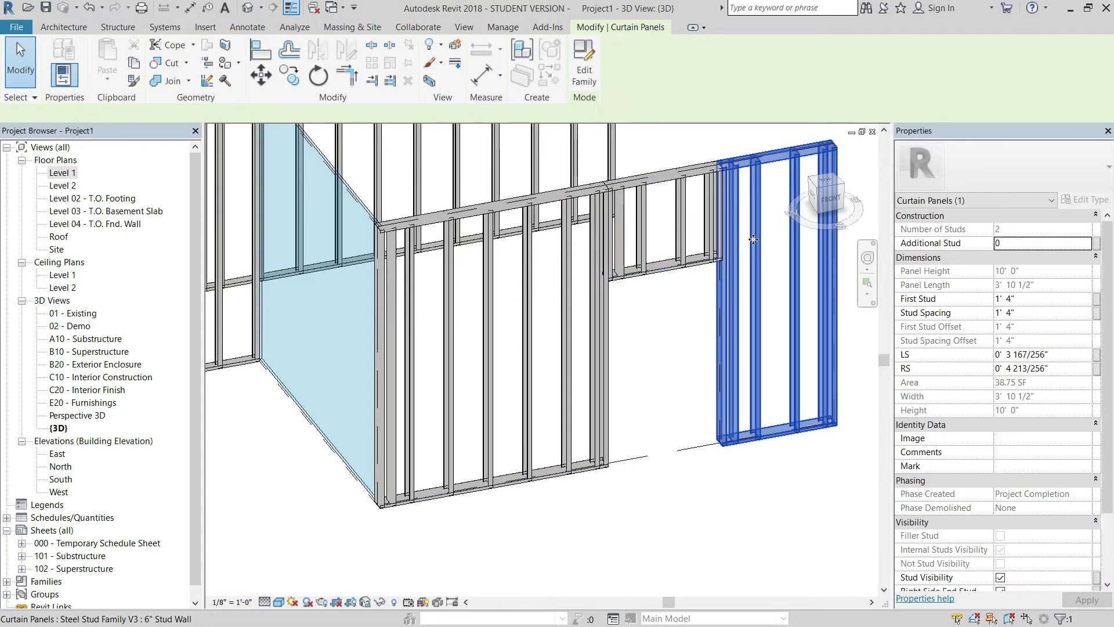
{"action": "key", "text": "Escape"}
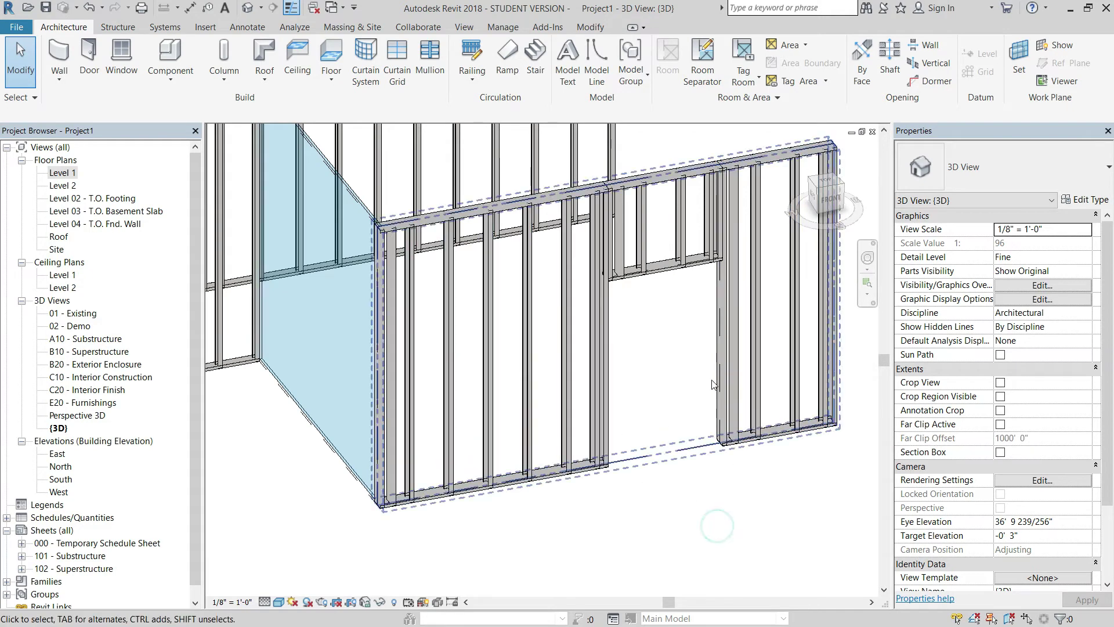
{"action": "left_click", "coordinate": [643, 219]}
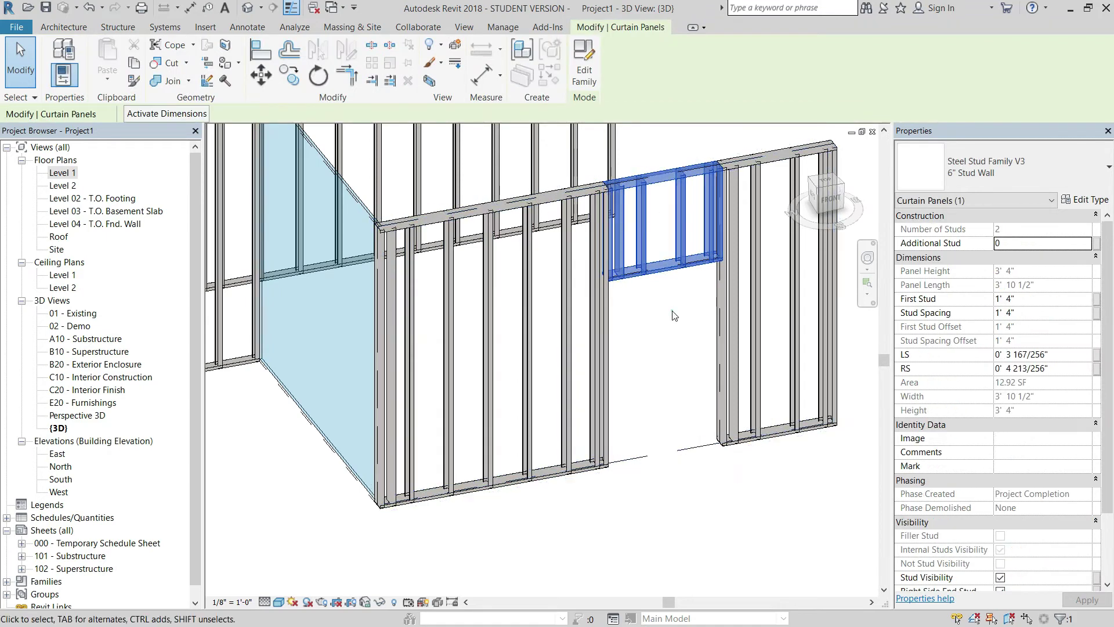
{"action": "left_click", "coordinate": [661, 256]}
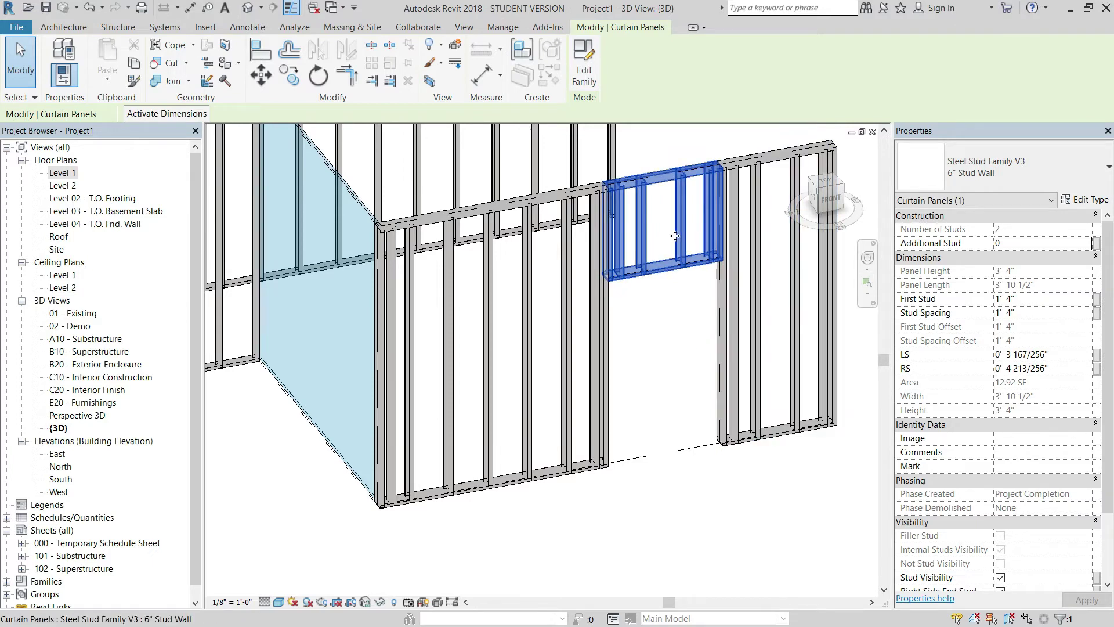
{"action": "left_click", "coordinate": [703, 355]}
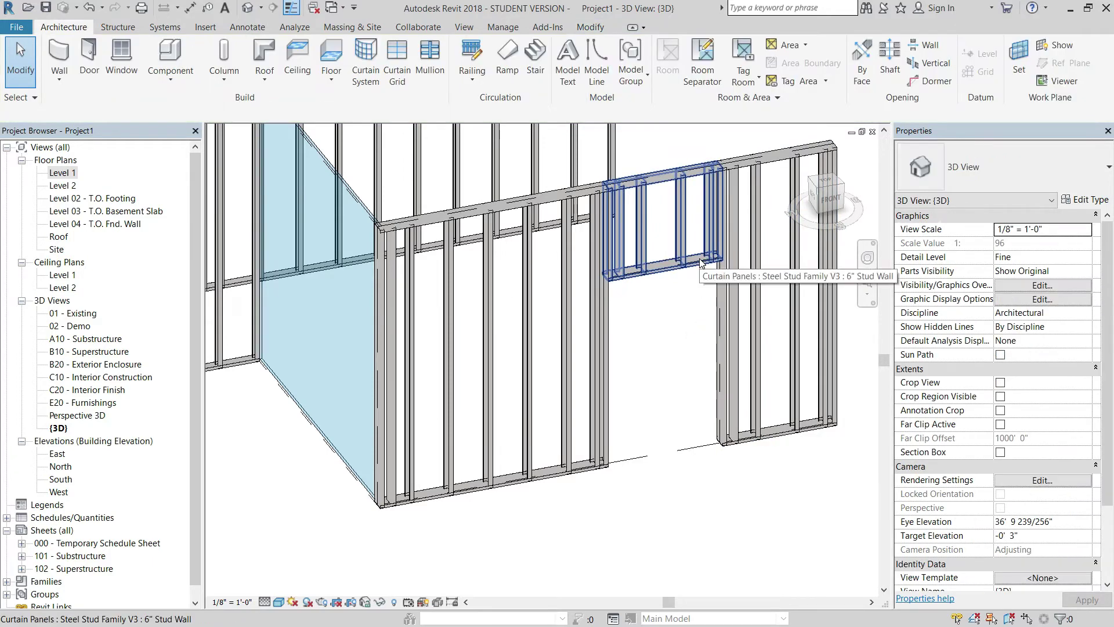
Duplicate the header panel's 6" Stud Wall type as 6" Stud Wall Header
{"action": "left_click", "coordinate": [703, 258]}
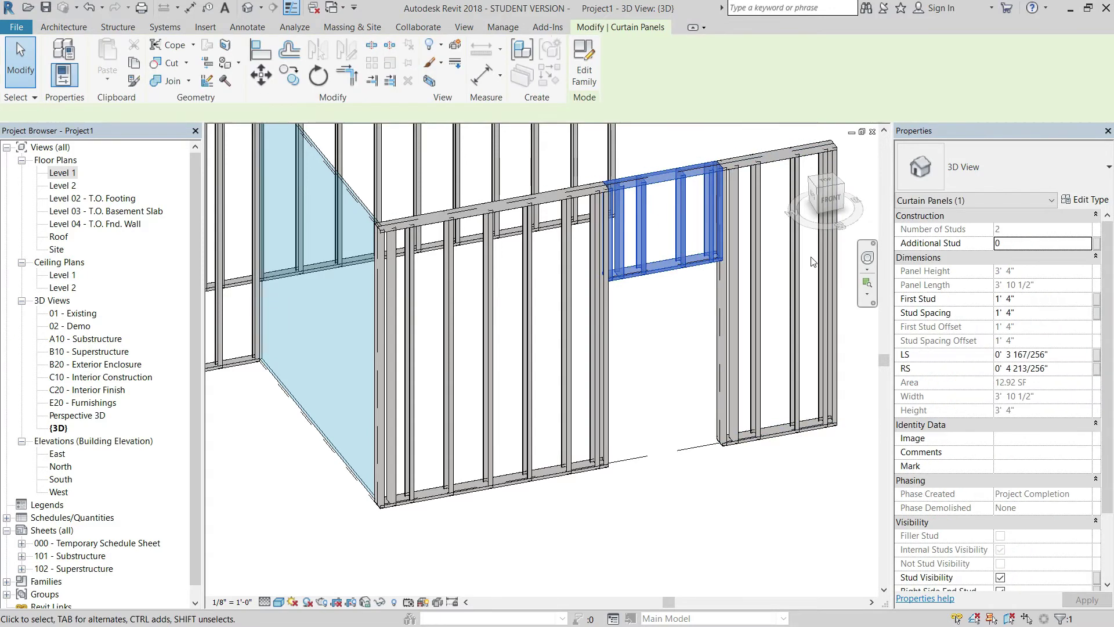
{"action": "left_click", "coordinate": [1091, 200]}
{"action": "left_click", "coordinate": [638, 212]}
{"action": "left_click", "coordinate": [570, 345]}
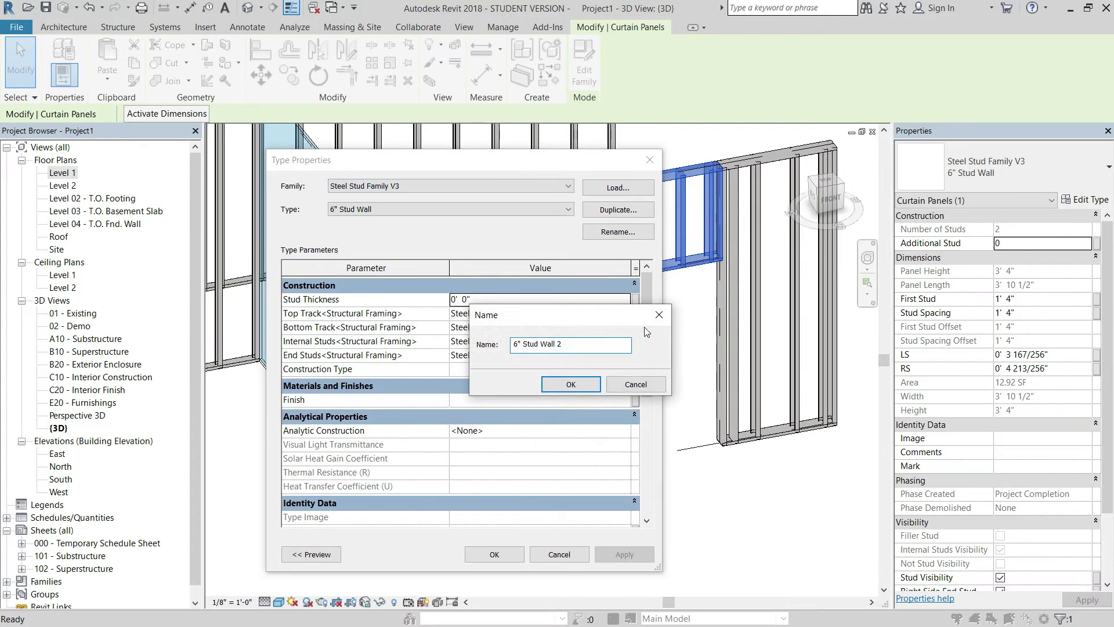
{"action": "key", "text": "BackSpace"}
{"action": "type", "text": "Header"}
{"action": "left_click", "coordinate": [570, 385]}
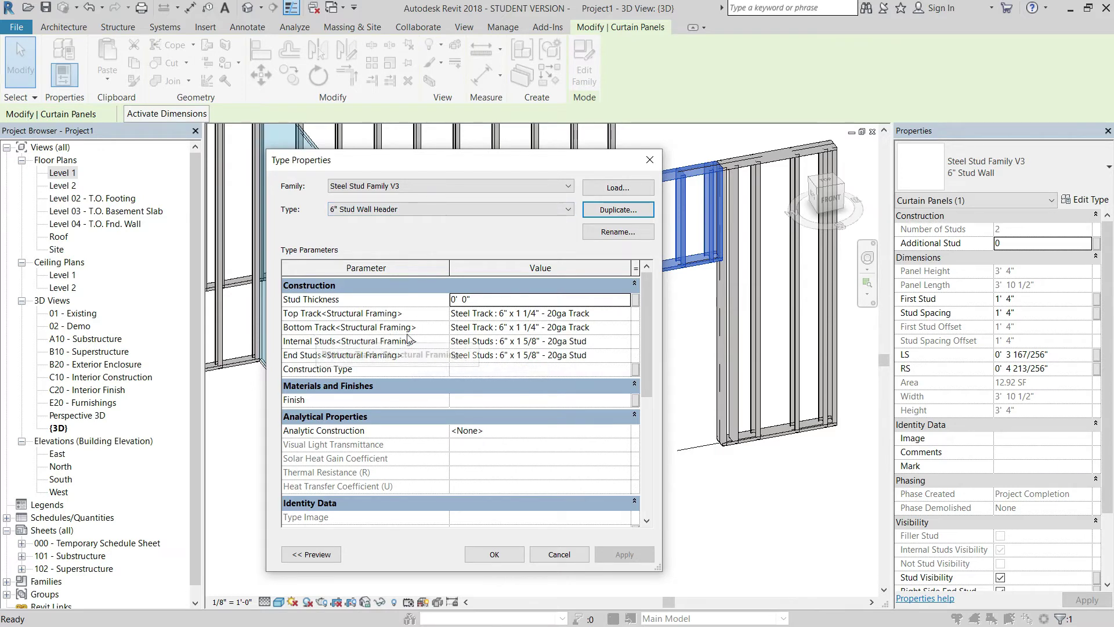
Set the Bottom Track of the 6" Stud Wall Header type to Steel Track : 6" Track Bent and apply it
{"action": "left_click", "coordinate": [623, 329]}
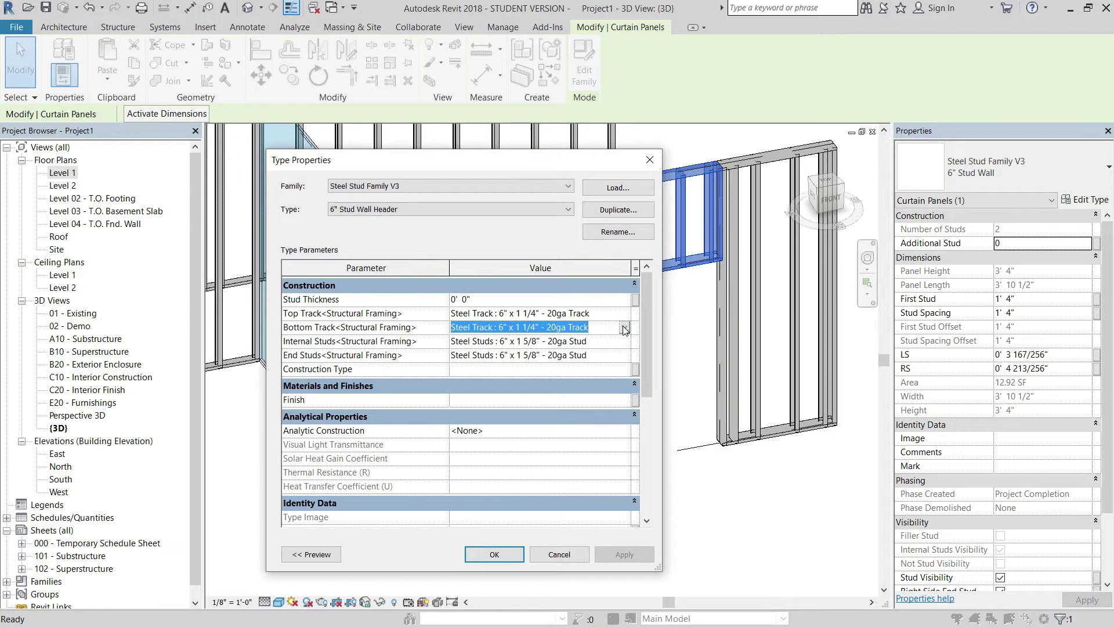
{"action": "left_click", "coordinate": [624, 329]}
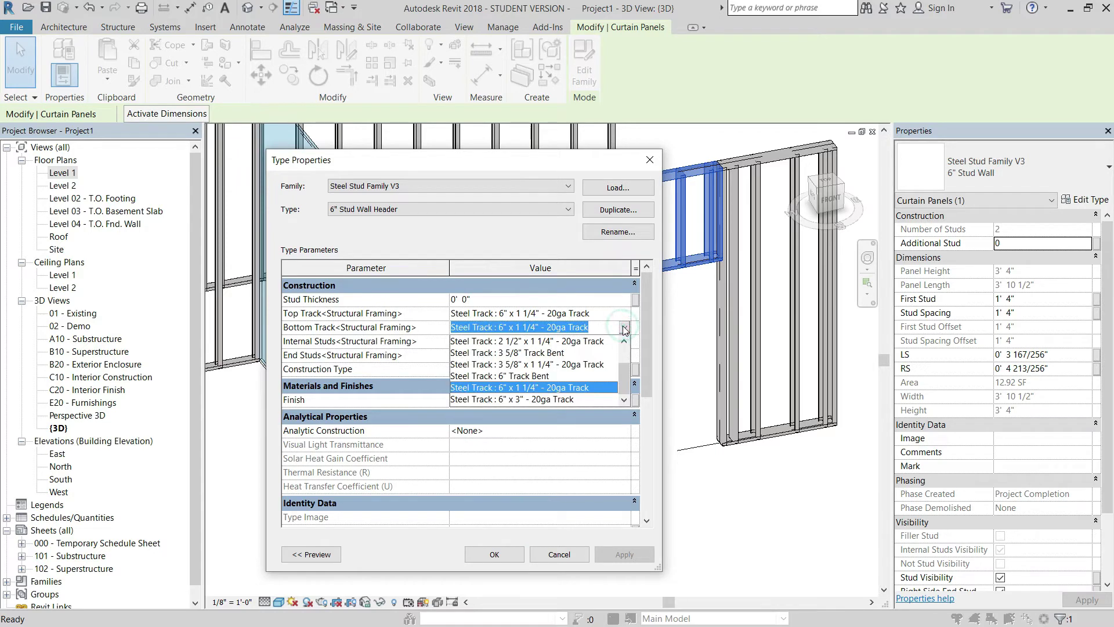
{"action": "left_click", "coordinate": [532, 377]}
{"action": "left_click", "coordinate": [516, 560]}
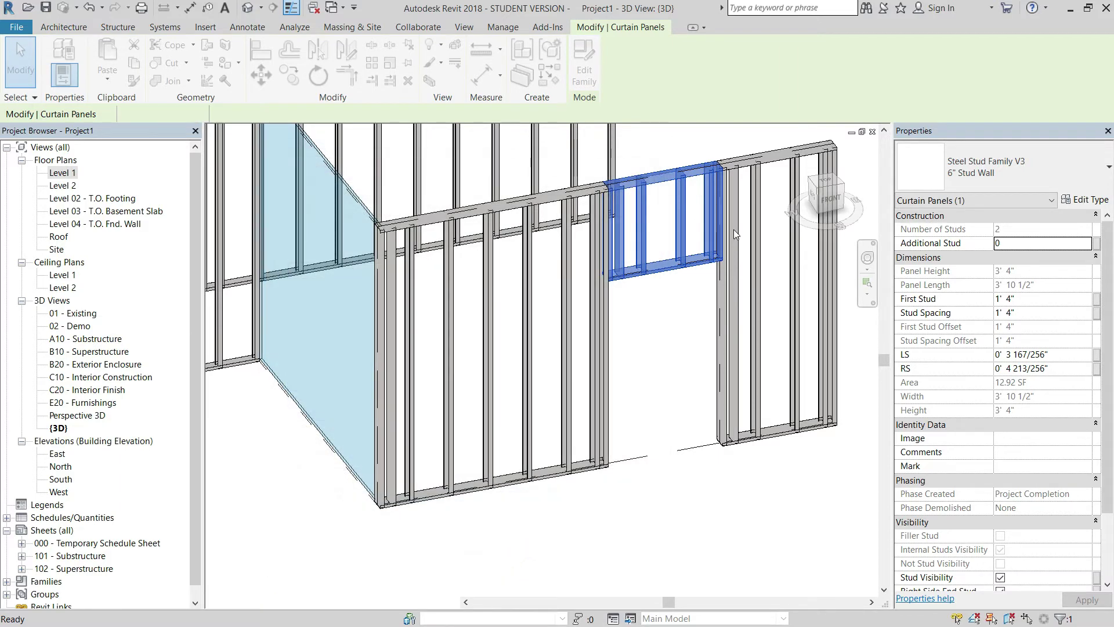
{"action": "left_click", "coordinate": [684, 297]}
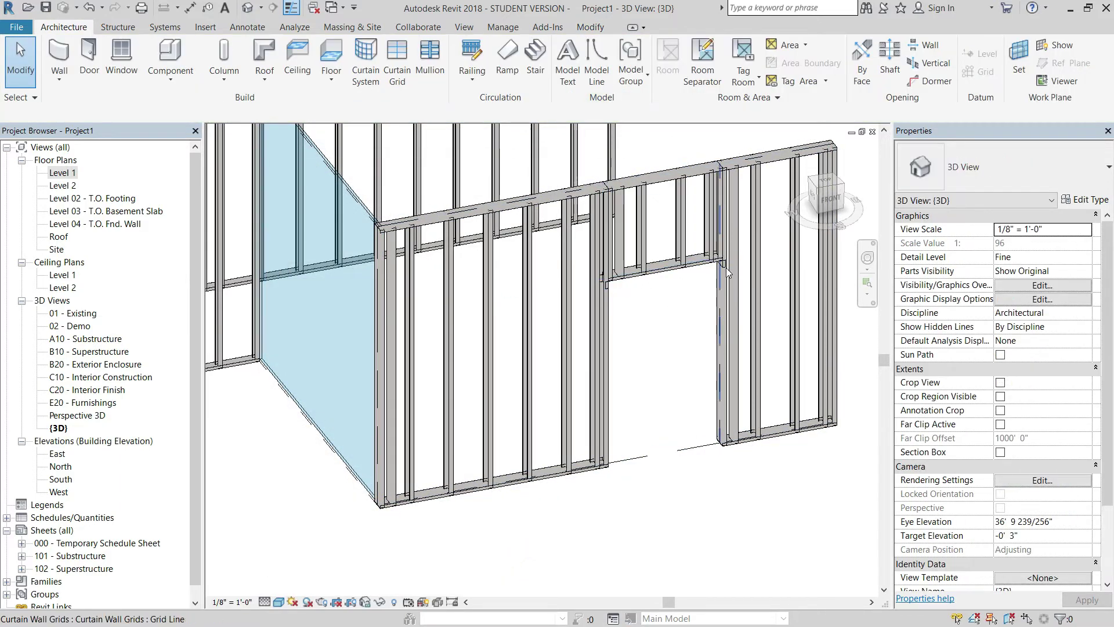
Turn off the Right Side End Stud and Left End Stud of the header panel above the opening
{"action": "scroll", "coordinate": [726, 267], "scroll_direction": "up", "scroll_amount": 5}
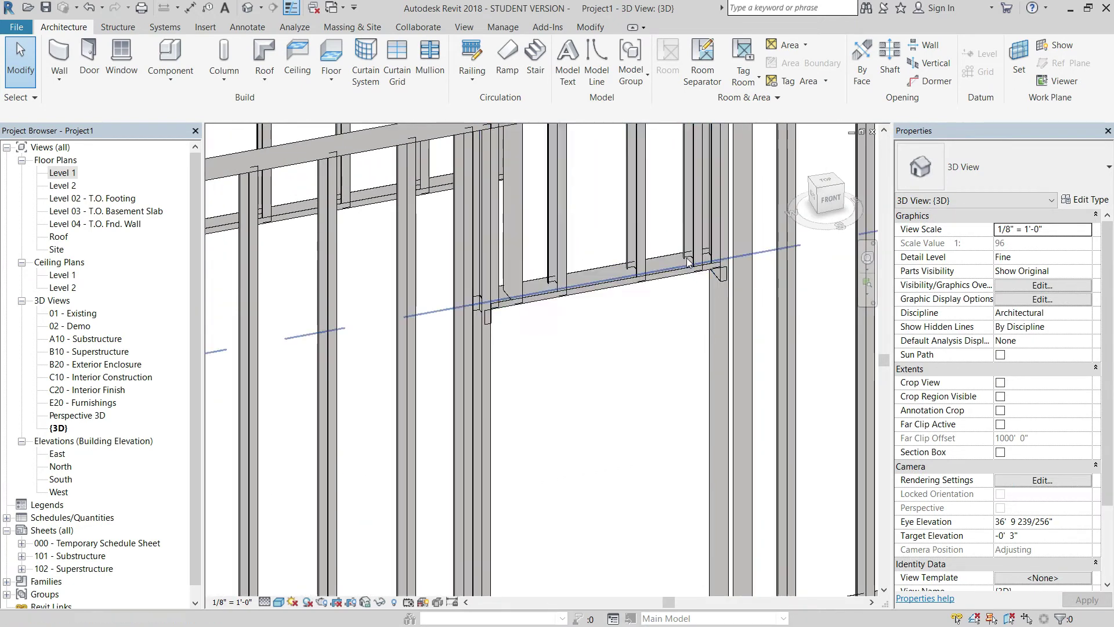
{"action": "left_click", "coordinate": [692, 268]}
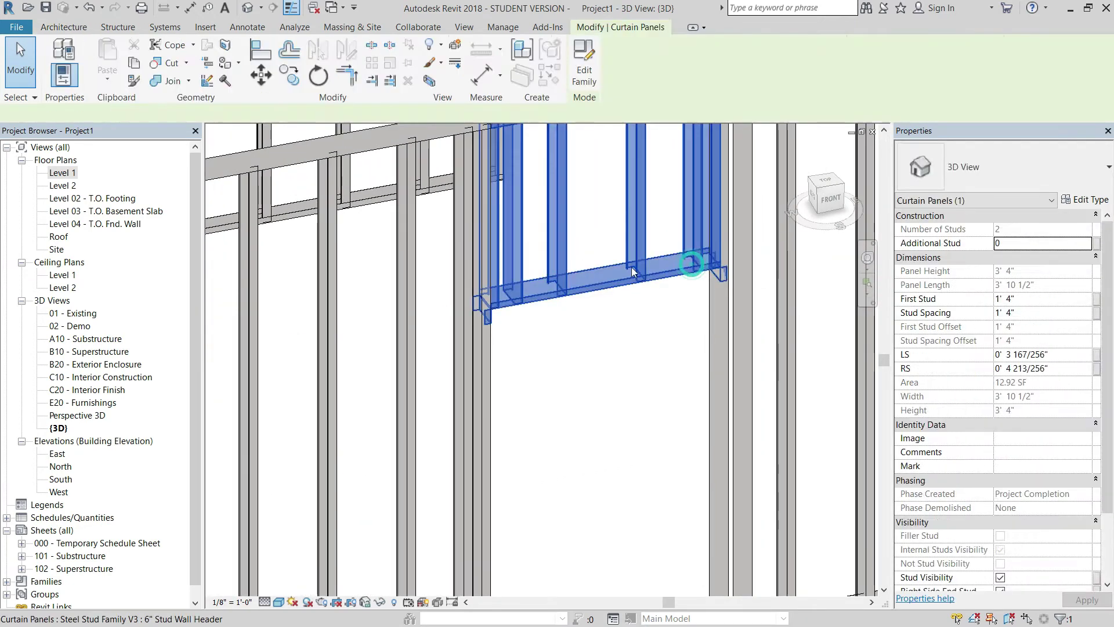
{"action": "middle_click_drag", "start_coordinate": [603, 222], "coordinate": [541, 312]}
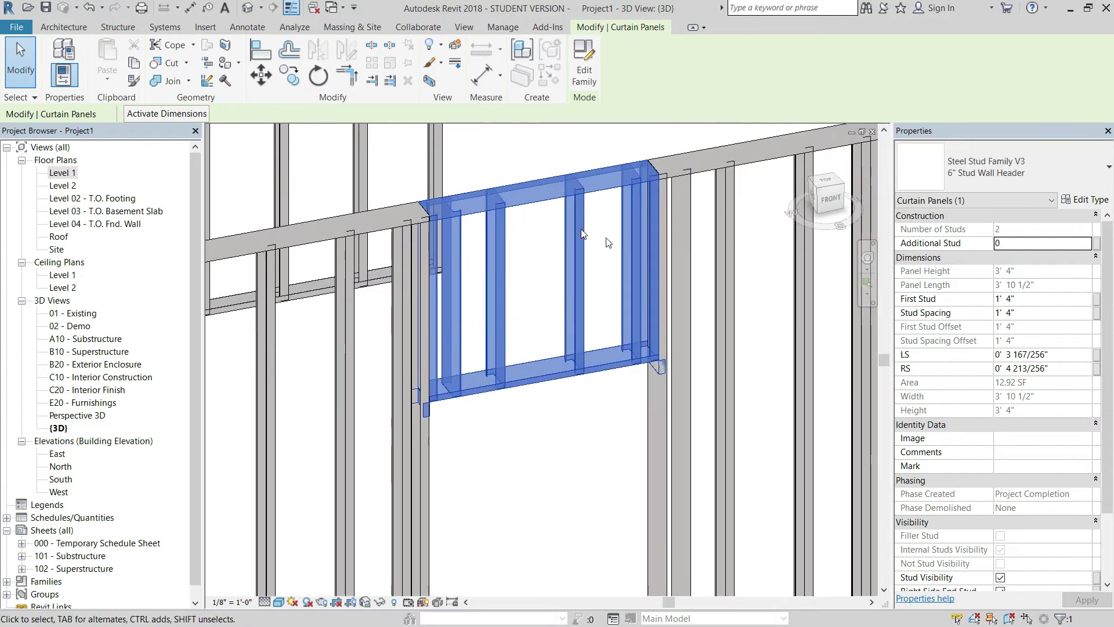
{"action": "scroll", "coordinate": [1013, 510], "scroll_direction": "down", "scroll_amount": 3}
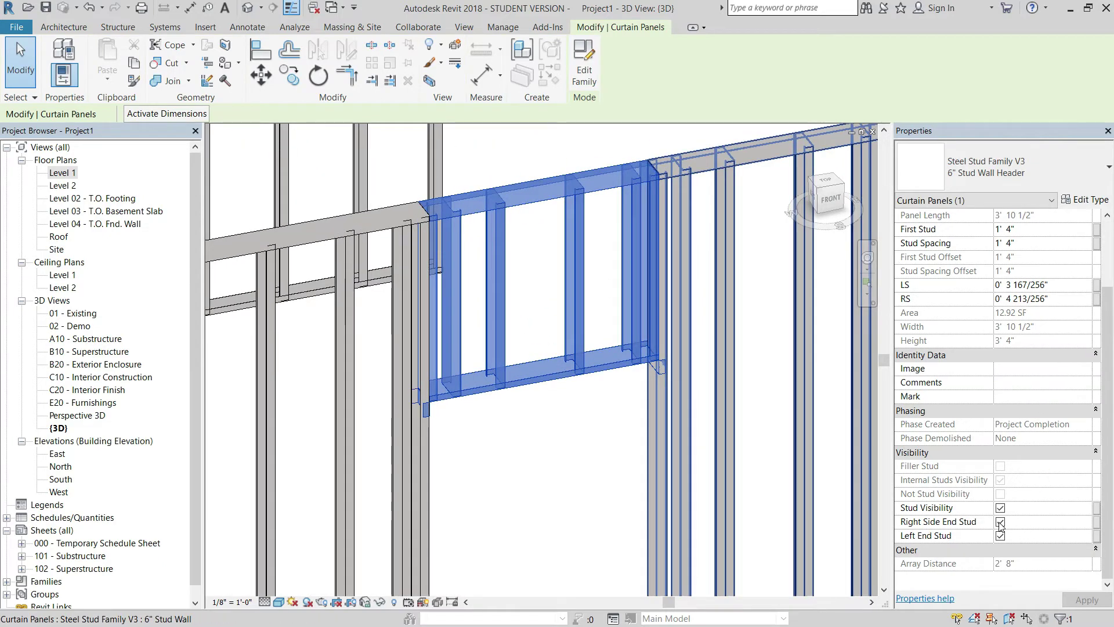
{"action": "left_click", "coordinate": [1001, 522]}
{"action": "left_click", "coordinate": [1001, 535]}
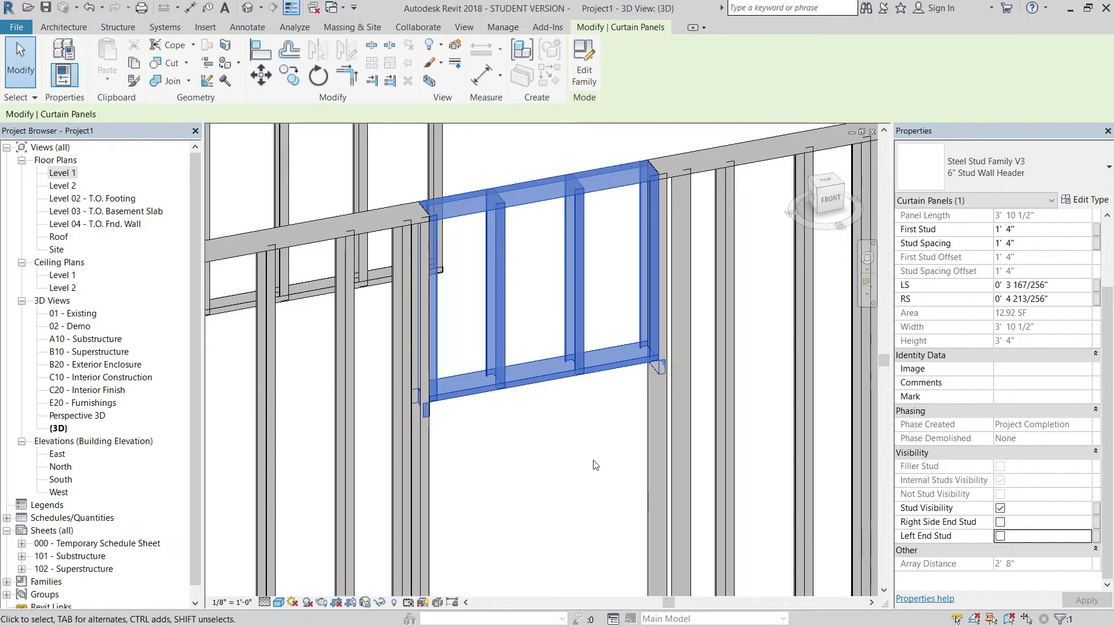
{"action": "key", "text": "Escape"}
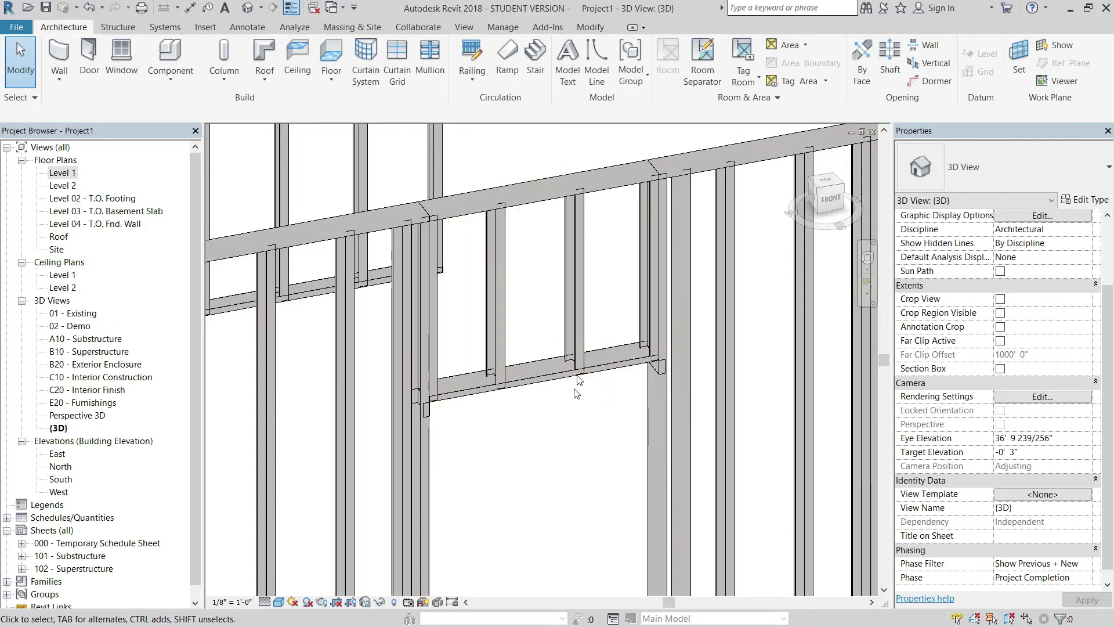
Turn off the Right Side End Stud of the 3' 10 1/2" full-height panel to the right of the opening
{"action": "scroll", "coordinate": [576, 393], "scroll_direction": "down", "scroll_amount": 4}
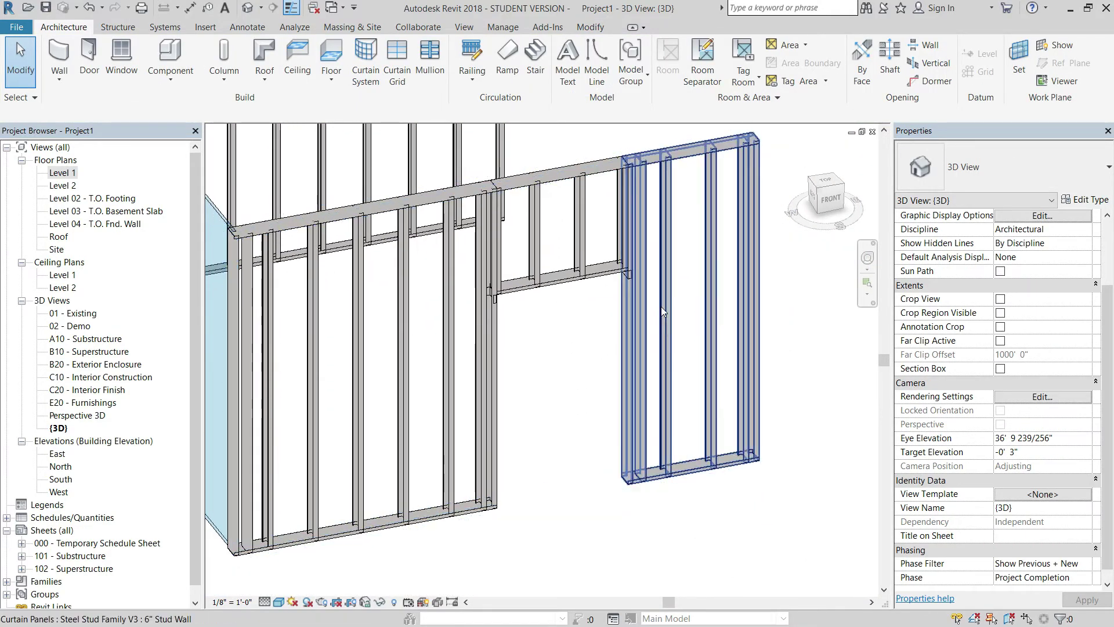
{"action": "left_click", "coordinate": [660, 452]}
{"action": "scroll", "coordinate": [656, 454], "scroll_direction": "up", "scroll_amount": 1}
{"action": "middle_click_drag", "start_coordinate": [649, 455], "coordinate": [659, 507]}
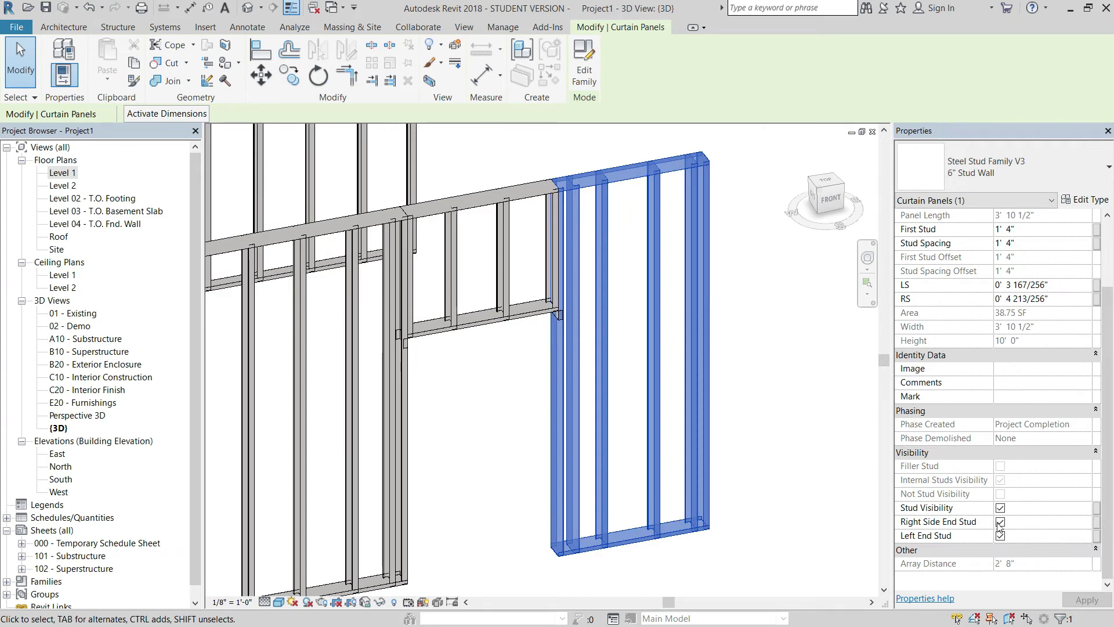
{"action": "left_click", "coordinate": [783, 513]}
Turn off the Left End Stud of the 7' 9" full-height panel to the left of the opening
{"action": "middle_click_drag", "start_coordinate": [783, 514], "coordinate": [513, 485], "text": "shift"}
{"action": "left_click", "coordinate": [530, 477]}
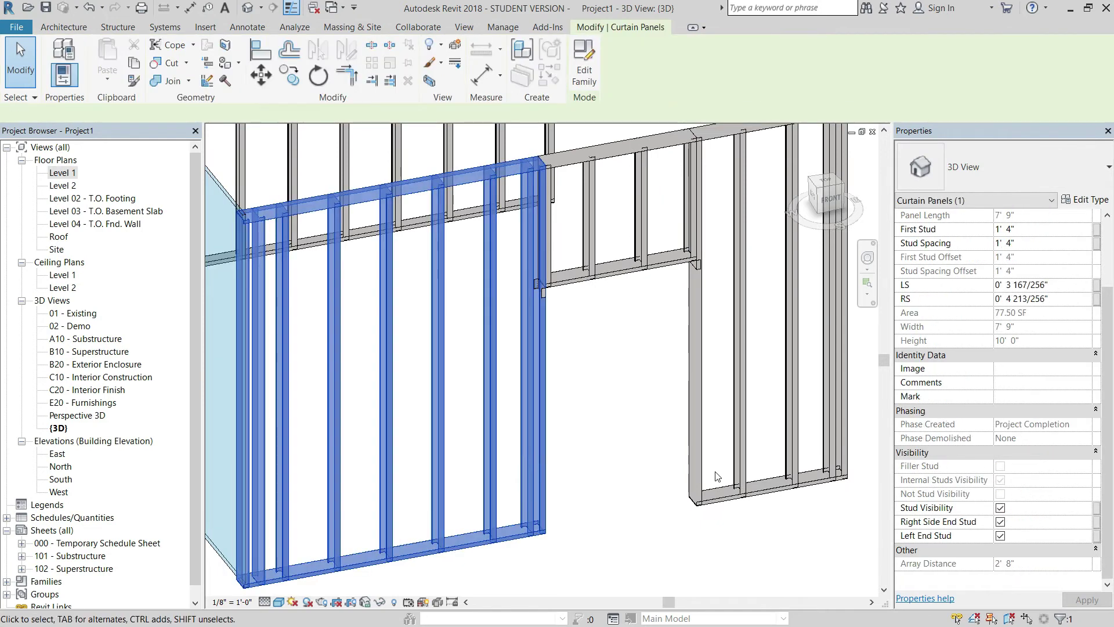
{"action": "left_click", "coordinate": [1000, 535]}
{"action": "left_click", "coordinate": [632, 423]}
{"action": "middle_click_drag", "start_coordinate": [632, 423], "coordinate": [557, 498]}
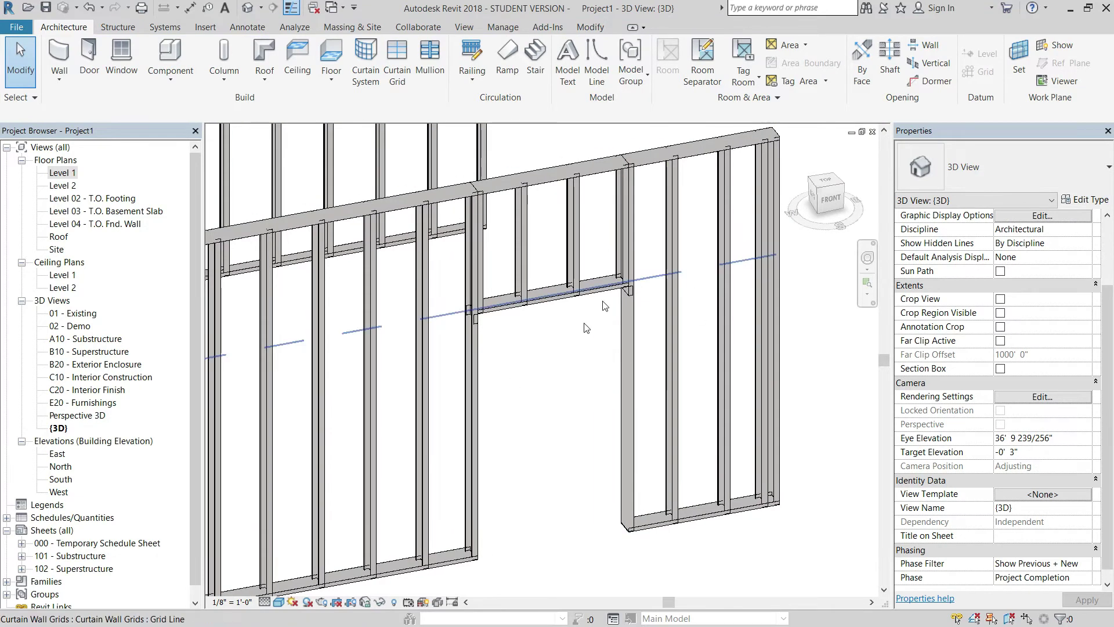
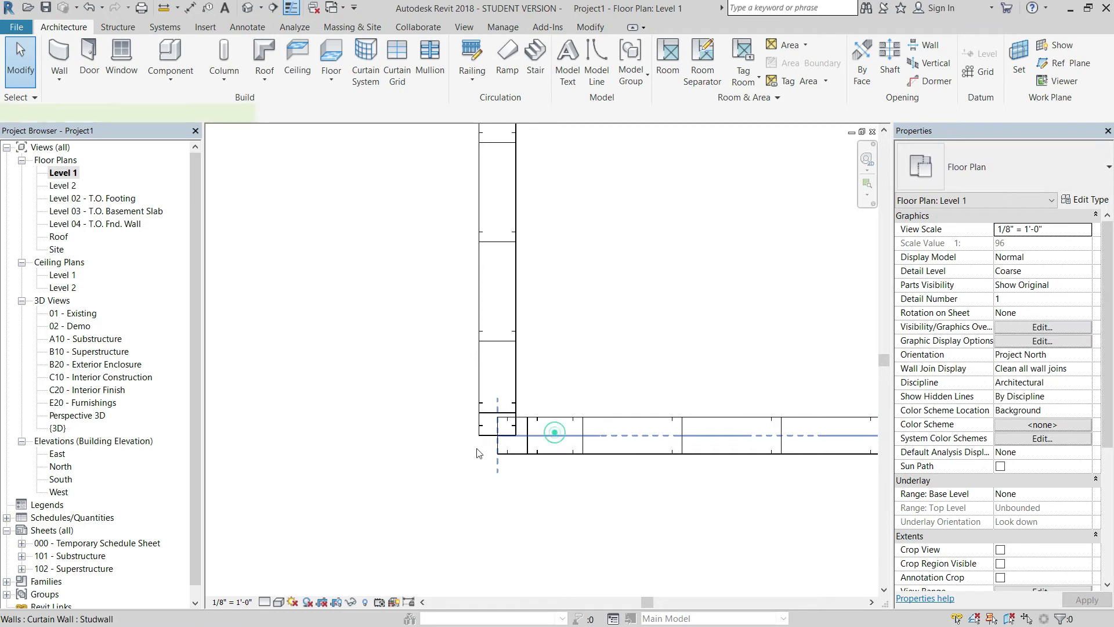
In the Level 1 plan, extend the horizontal Studwall's corner end to the vertical wall's outer face, making it 15' 9" long
{"action": "scroll", "coordinate": [490, 438], "scroll_direction": "up", "scroll_amount": 2}
{"action": "left_click_drag", "start_coordinate": [506, 431], "coordinate": [468, 431]}
{"action": "left_click", "coordinate": [560, 346]}
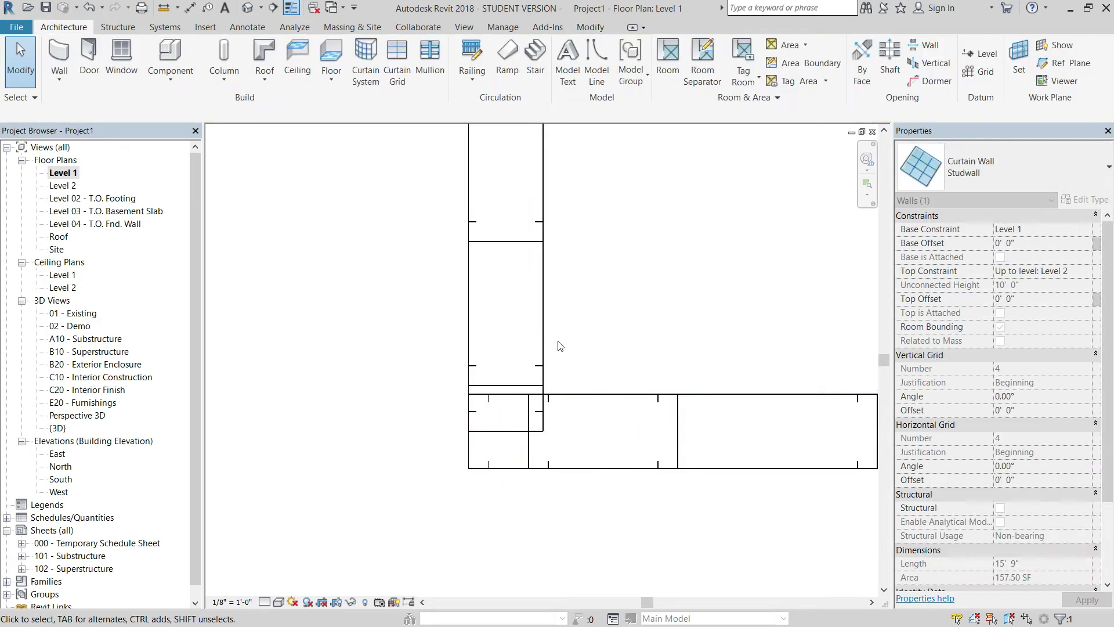
Pull the vertical Studwall's corner end back to the horizontal wall's inner face, making it 10' 3" long
{"action": "left_click", "coordinate": [503, 331]}
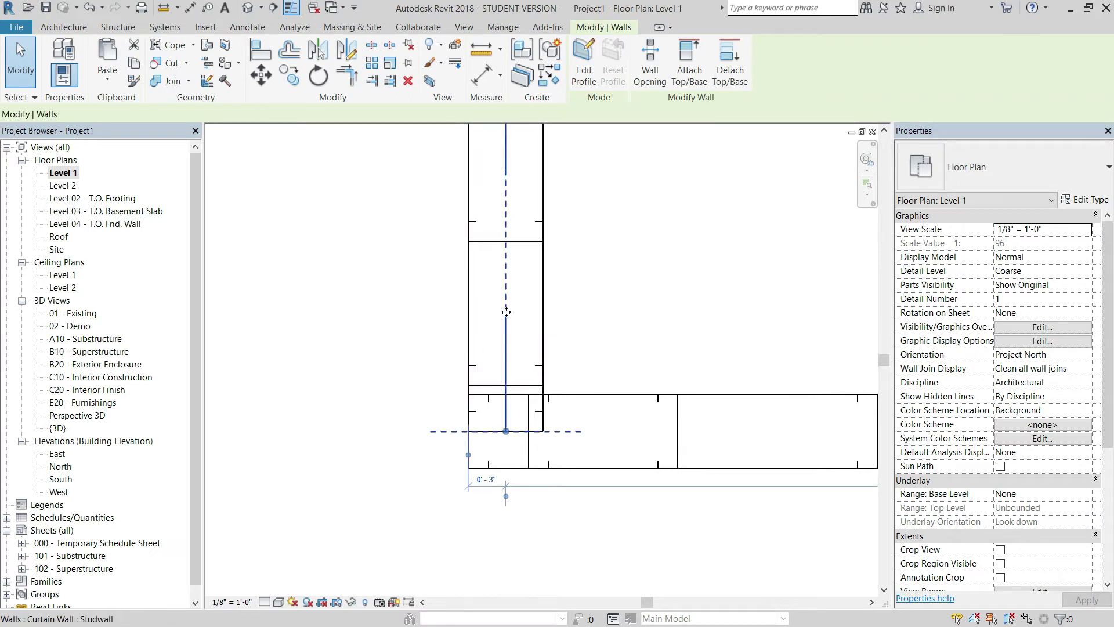
{"action": "left_click", "coordinate": [506, 407]}
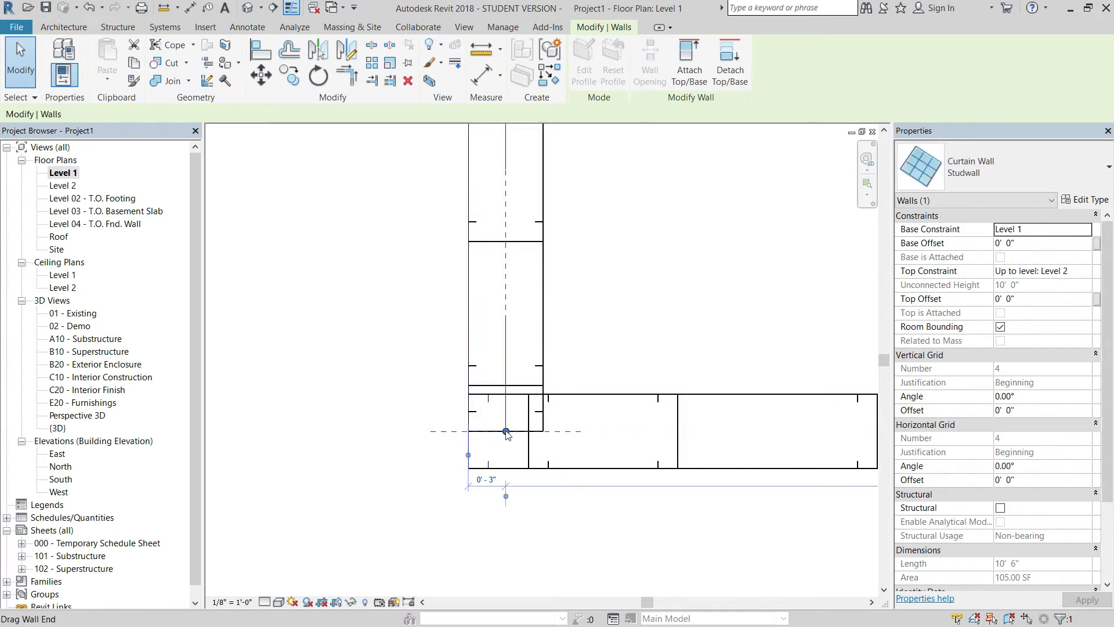
{"action": "left_click", "coordinate": [506, 392]}
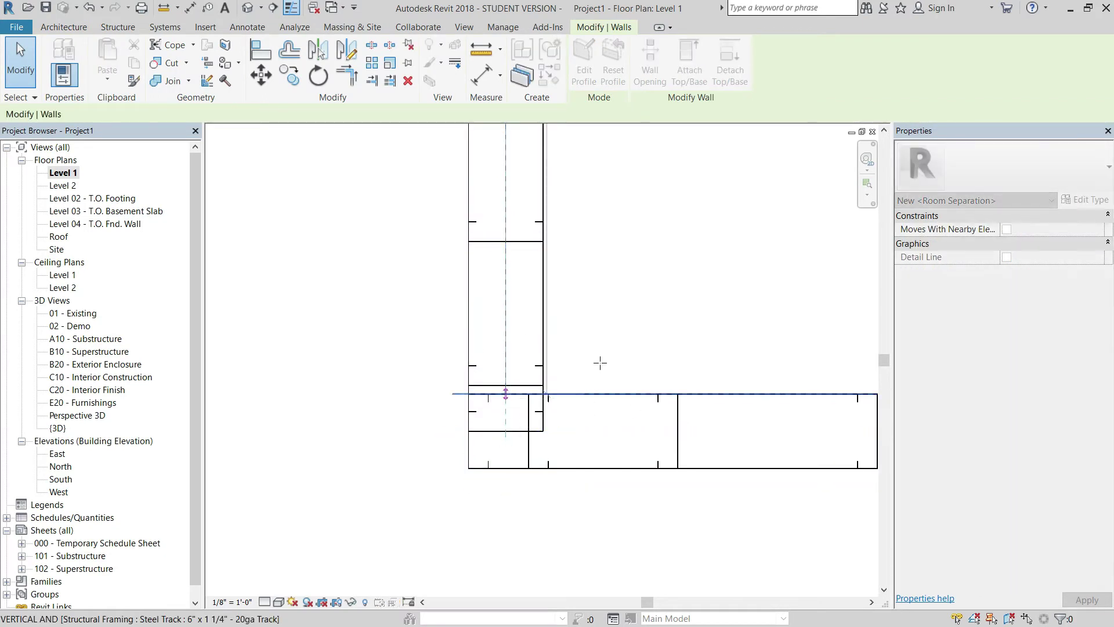
{"action": "key", "text": "Escape"}
{"action": "key", "text": "Escape"}
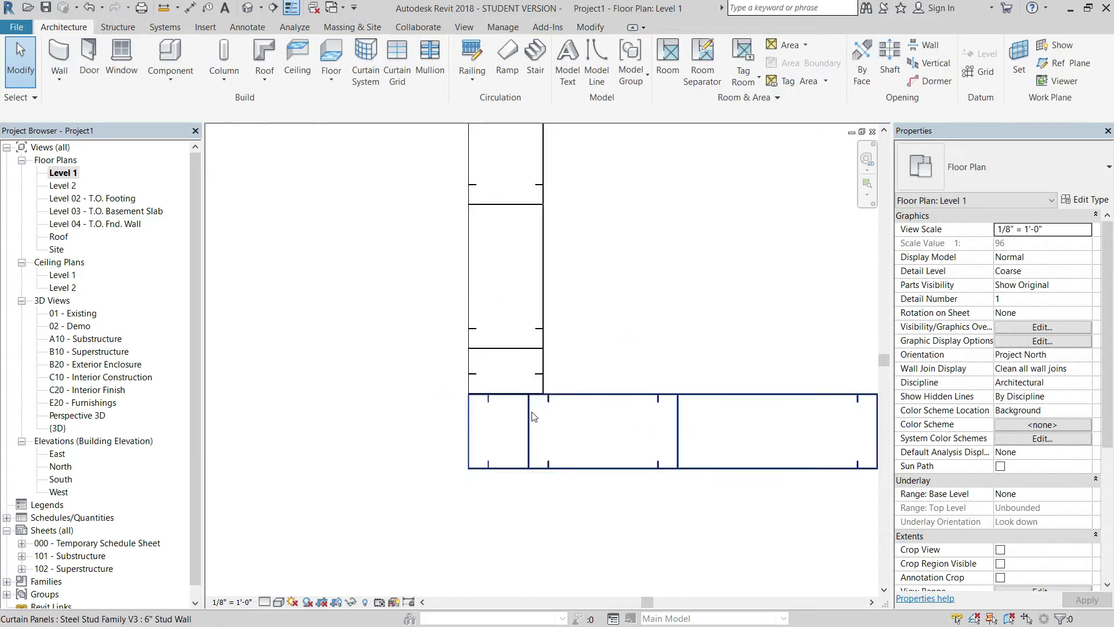
Set the RS value of the horizontal wall's corner panel to 6" so its stud lines up with the vertical wall's inner face
{"action": "left_click", "coordinate": [616, 401]}
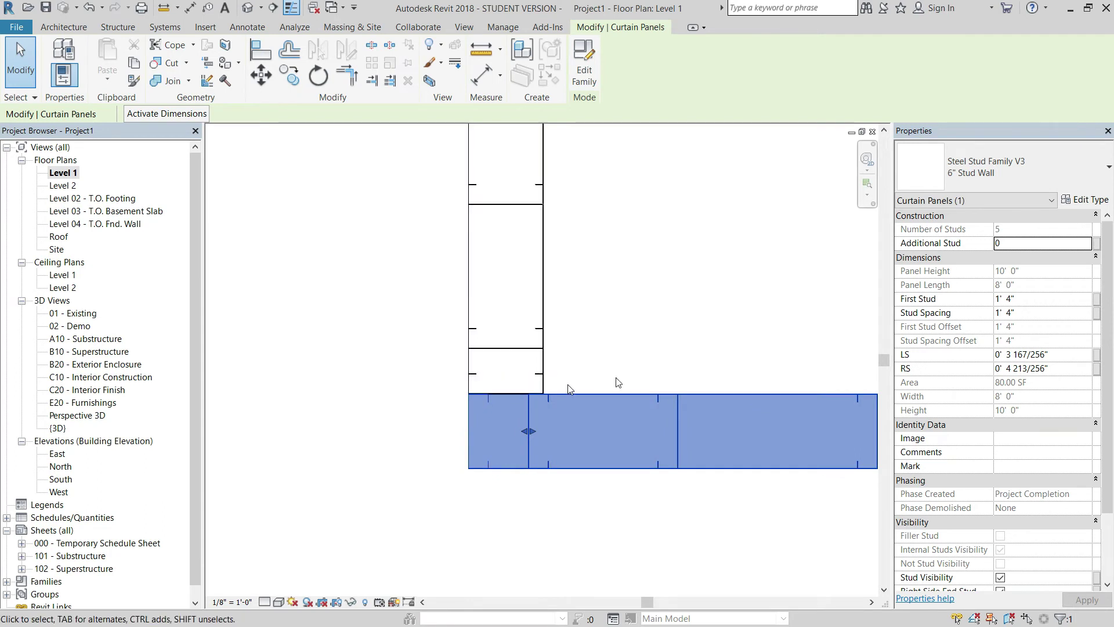
{"action": "scroll", "coordinate": [629, 368], "scroll_direction": "right", "scroll_amount": 2}
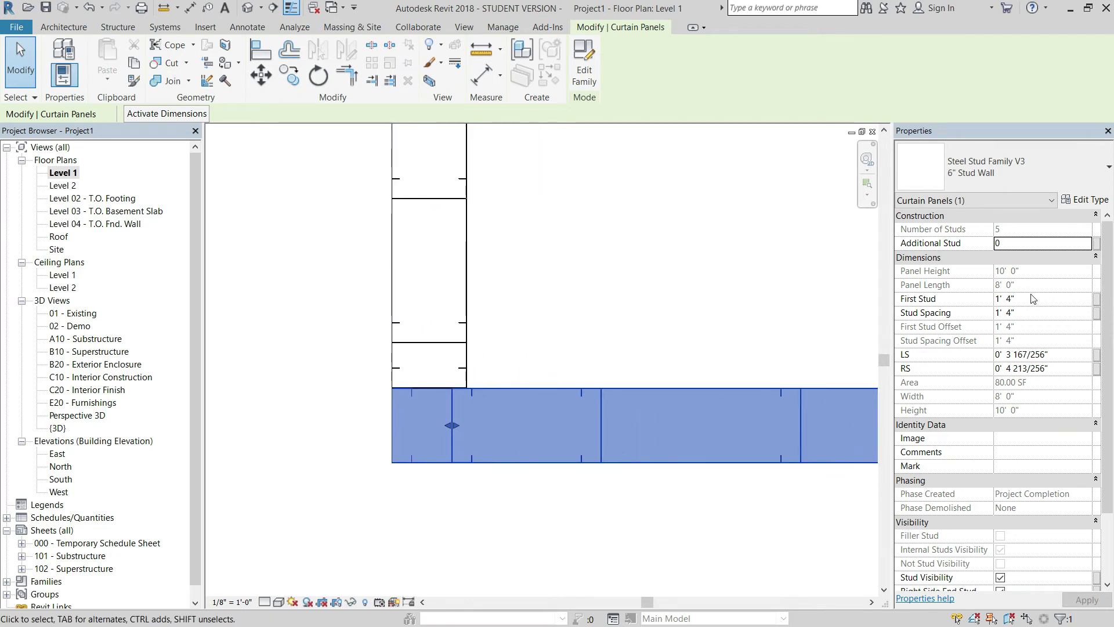
{"action": "left_click", "coordinate": [1032, 370]}
{"action": "left_click_drag", "start_coordinate": [1041, 372], "coordinate": [976, 379]}
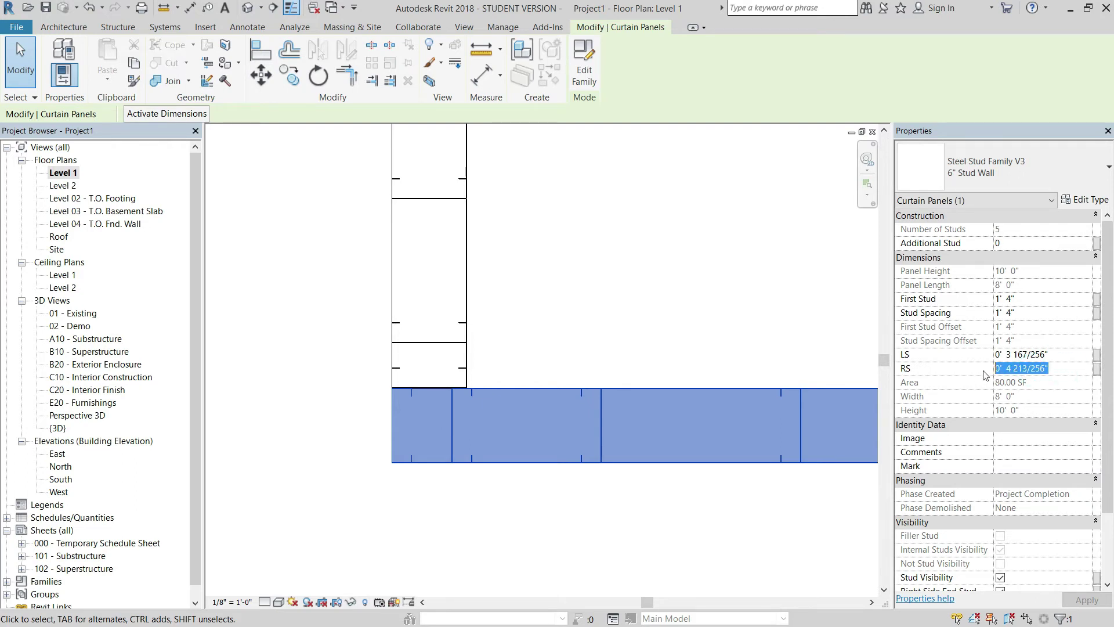
{"action": "type", "text": "6"}
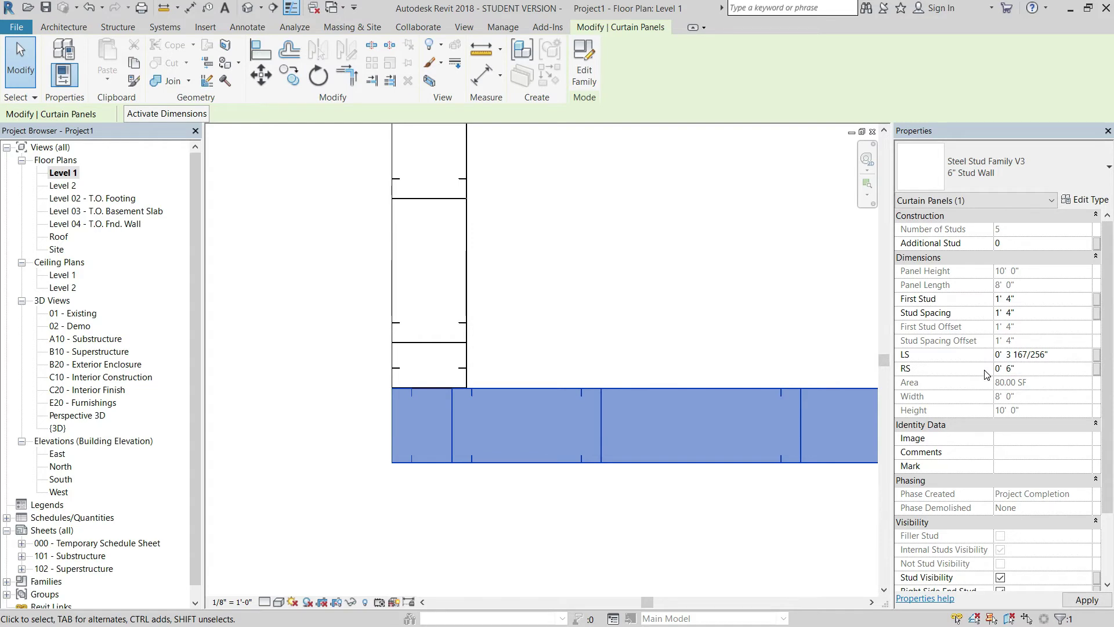
{"action": "key", "text": "Escape"}
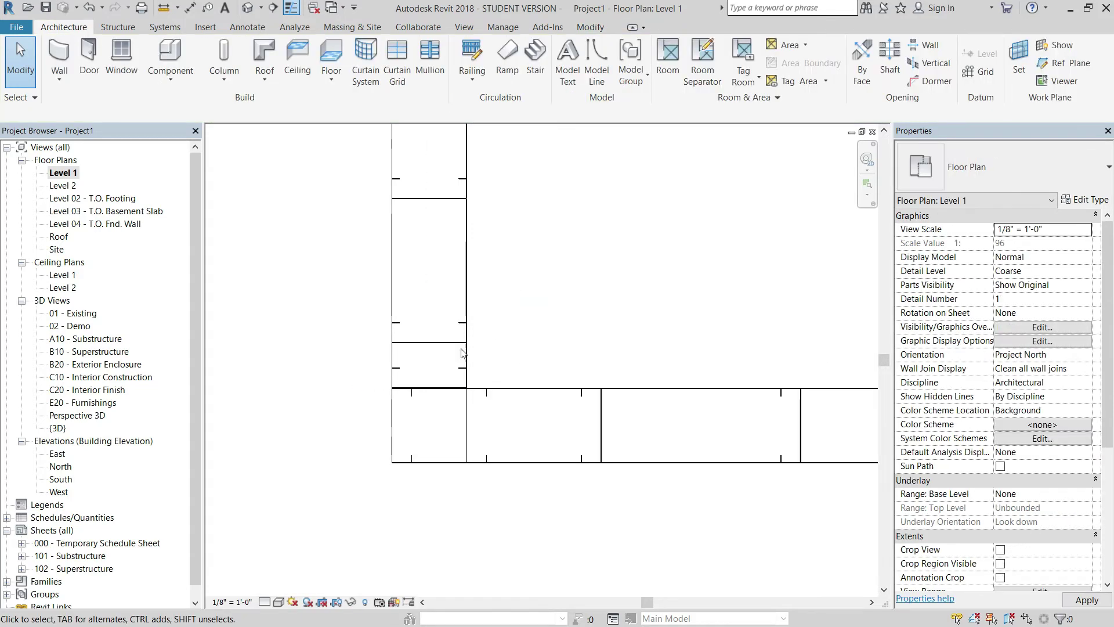
Turn off the Left End Stud of the vertical wall's panel at the corner
{"action": "scroll", "coordinate": [481, 392], "scroll_direction": "up", "scroll_amount": 2}
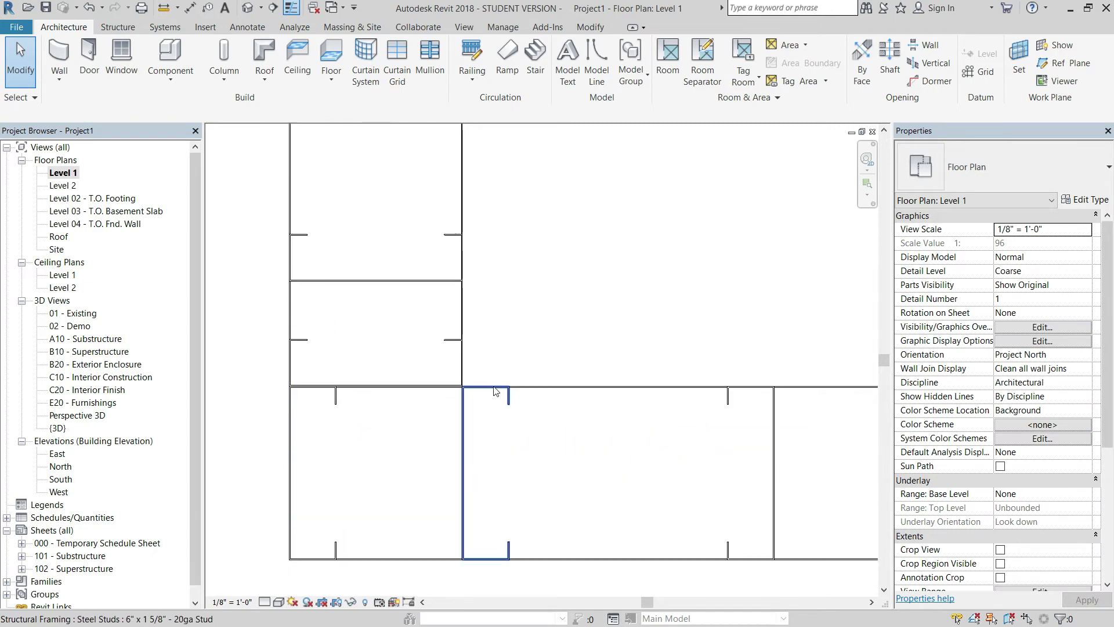
{"action": "scroll", "coordinate": [539, 374], "scroll_direction": "down", "scroll_amount": 1}
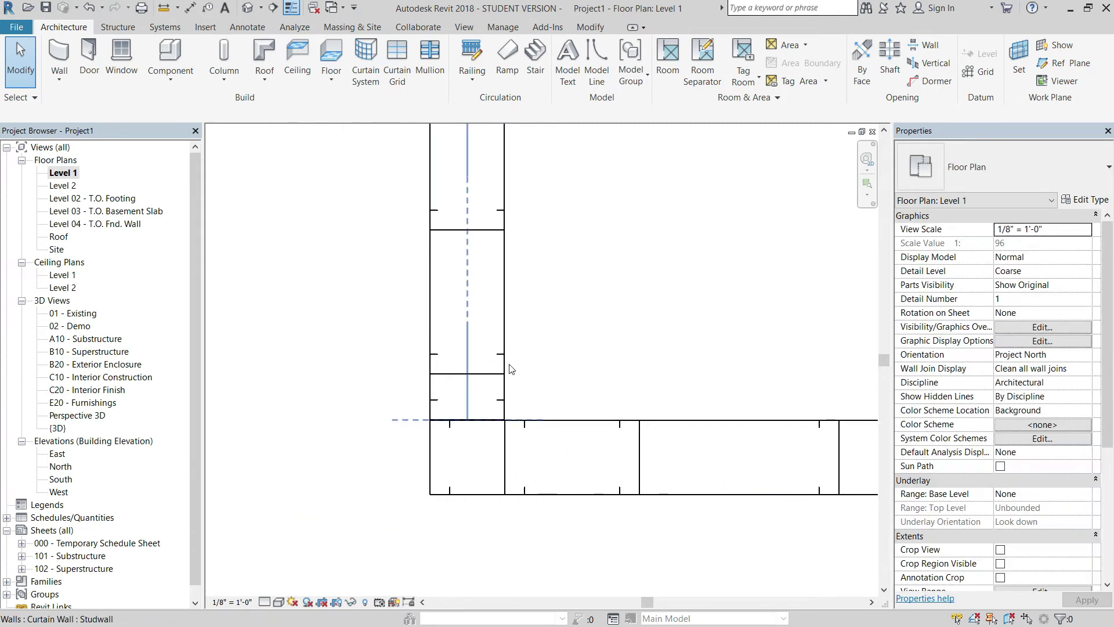
{"action": "left_click", "coordinate": [457, 372]}
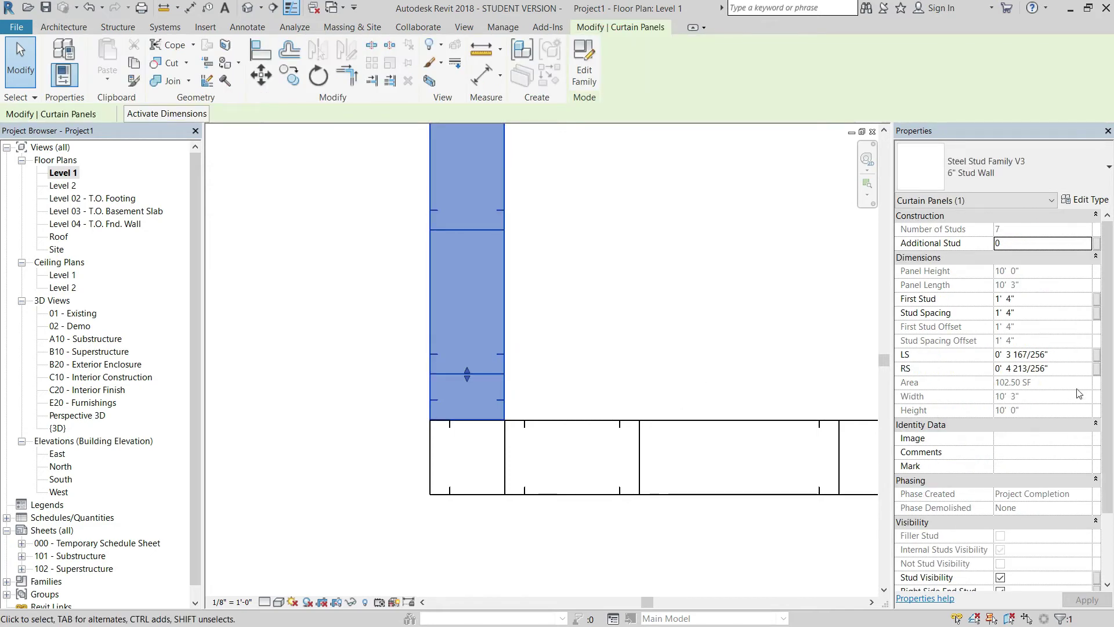
{"action": "scroll", "coordinate": [1037, 457], "scroll_direction": "down", "scroll_amount": 2}
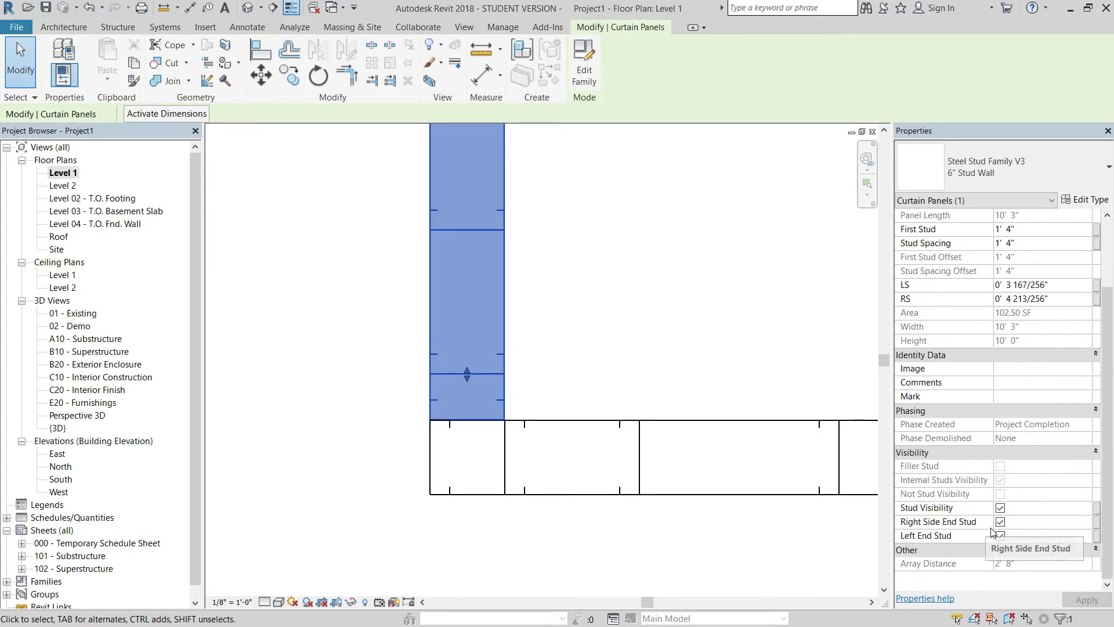
{"action": "left_click", "coordinate": [1001, 537]}
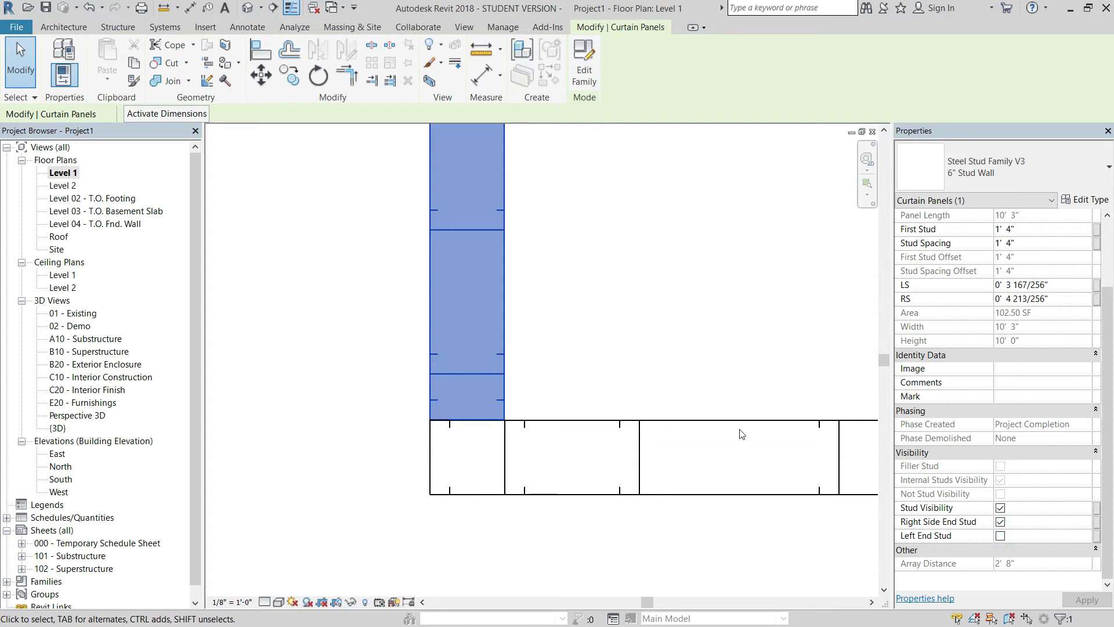
{"action": "left_click", "coordinate": [582, 347]}
Examine the stud layout at the refined corner and along the adjoining walls in the Level 1 plan
{"action": "middle_click_drag", "start_coordinate": [582, 347], "coordinate": [482, 477]}
{"action": "scroll", "coordinate": [641, 422], "scroll_direction": "down", "scroll_amount": 3}
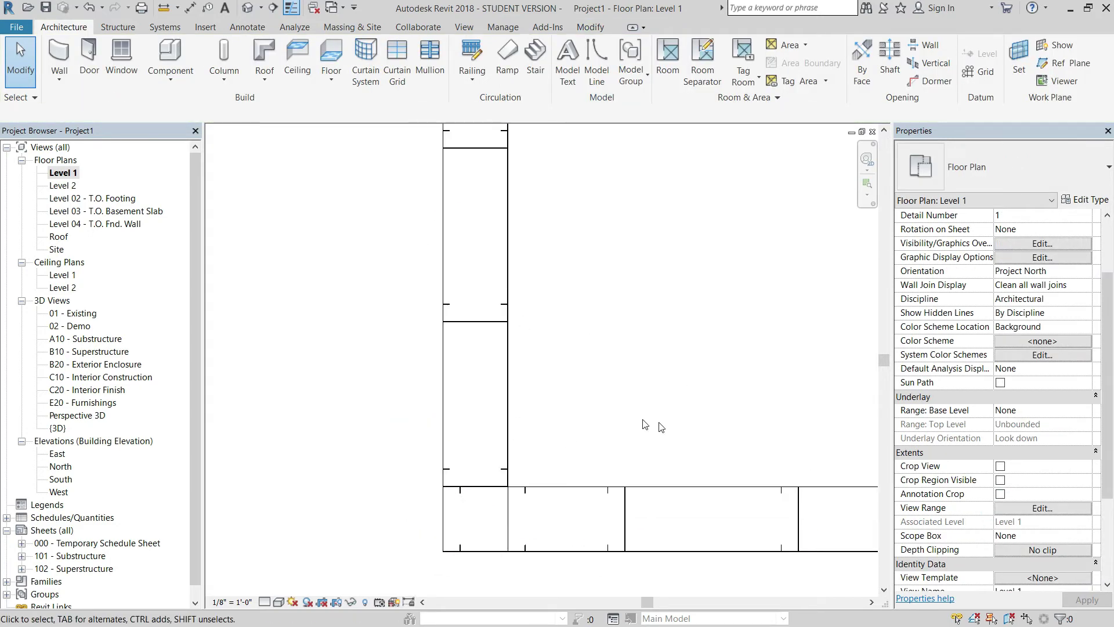
{"action": "middle_click_drag", "start_coordinate": [703, 433], "coordinate": [485, 361]}
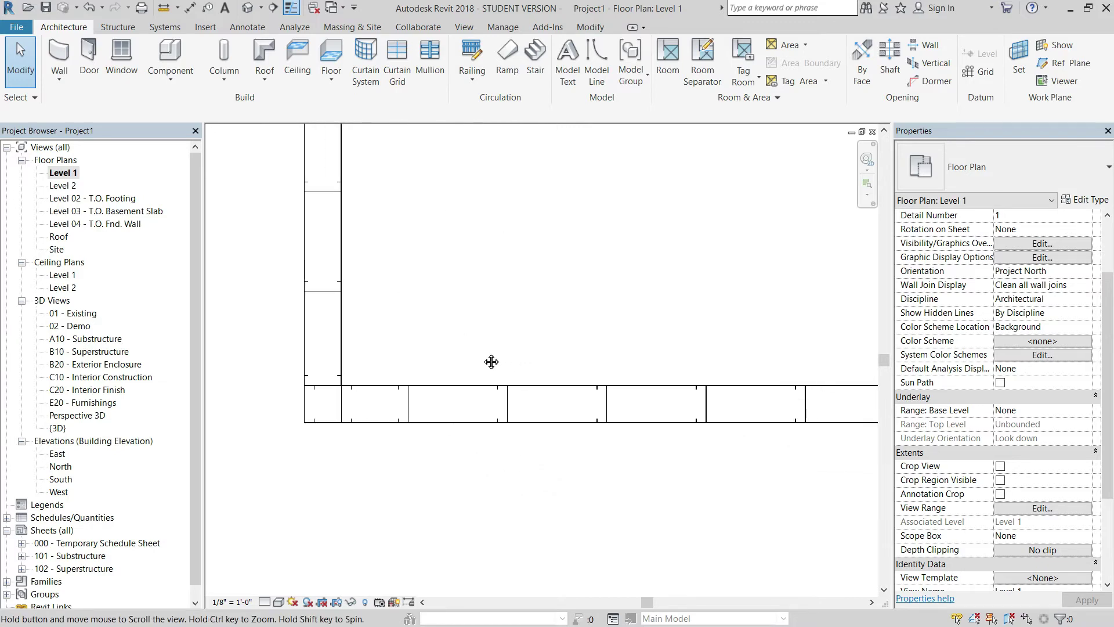
{"action": "middle_click_drag", "start_coordinate": [419, 379], "coordinate": [577, 381]}
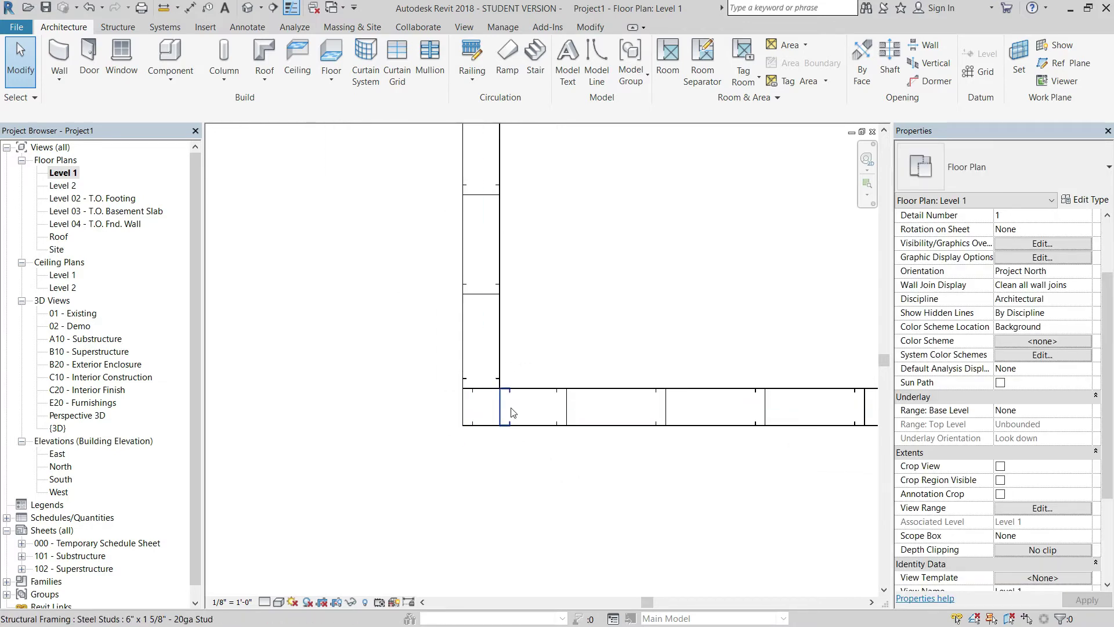
{"action": "middle_click_drag", "start_coordinate": [785, 496], "coordinate": [536, 418]}
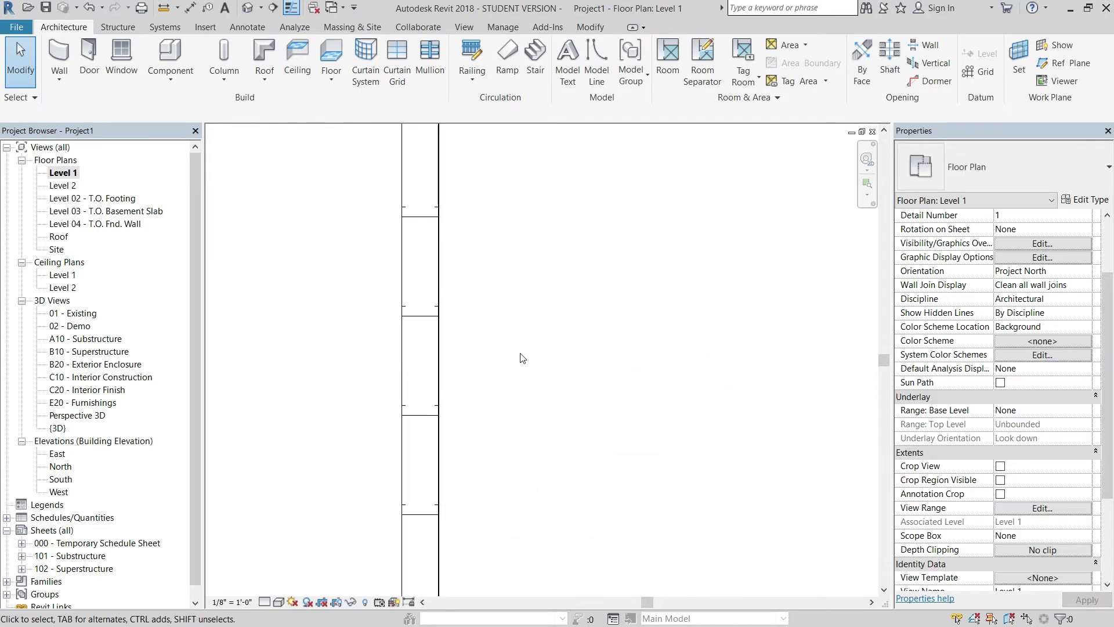
{"action": "scroll", "coordinate": [517, 455], "scroll_direction": "down", "scroll_amount": 2}
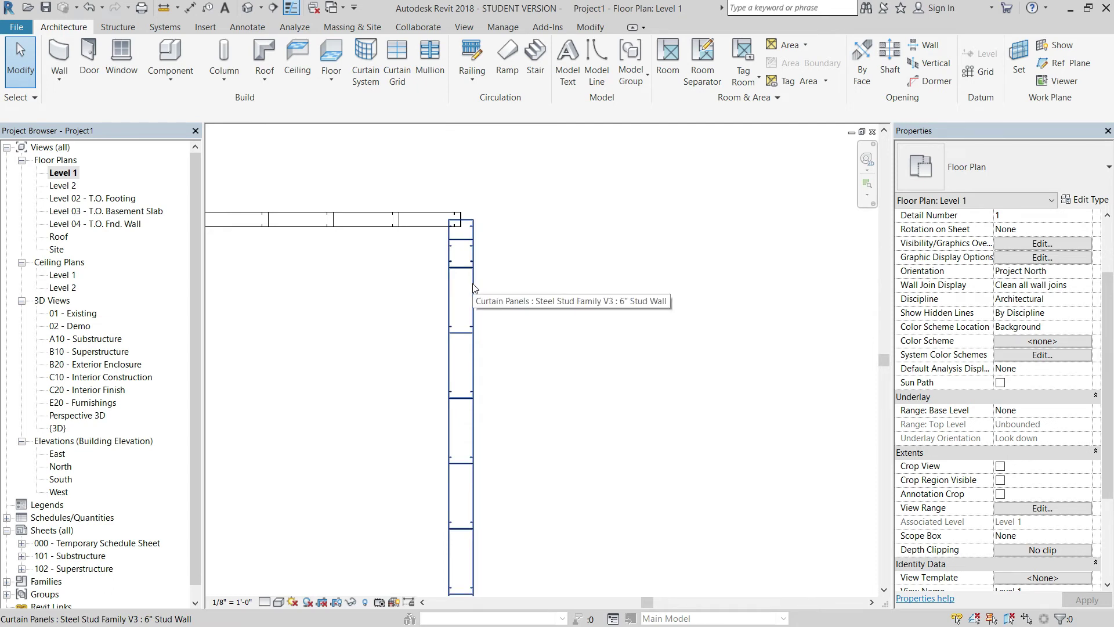
{"action": "scroll", "coordinate": [529, 357], "scroll_direction": "down", "scroll_amount": 1}
{"action": "middle_click_drag", "start_coordinate": [604, 416], "coordinate": [540, 473]}
{"action": "middle_click_drag", "start_coordinate": [708, 430], "coordinate": [620, 430]}
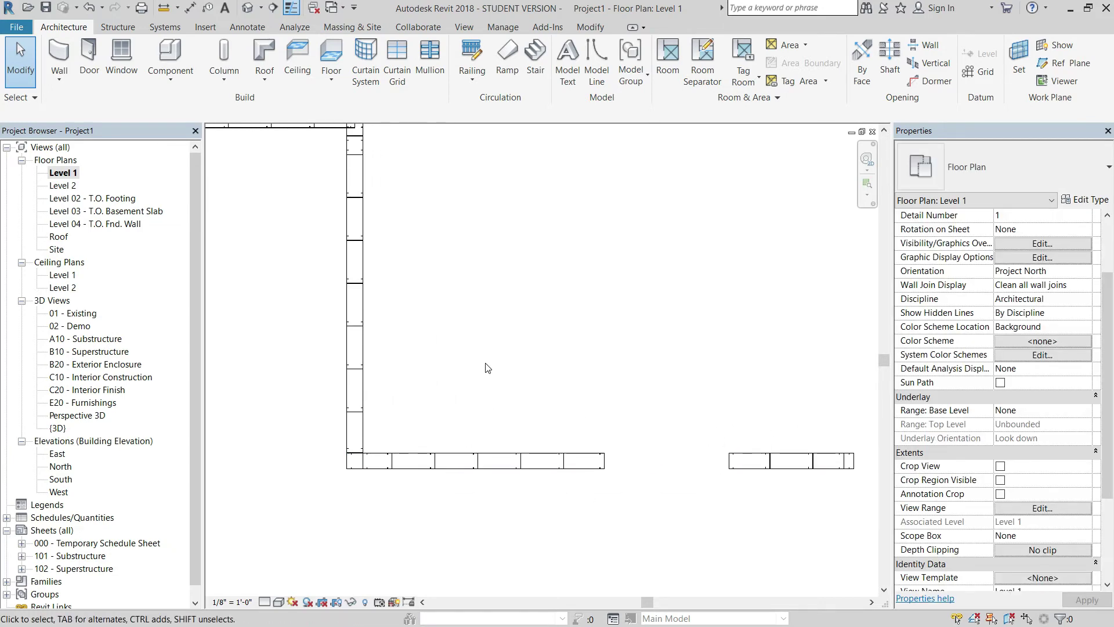
{"action": "scroll", "coordinate": [597, 349], "scroll_direction": "up", "scroll_amount": 1}
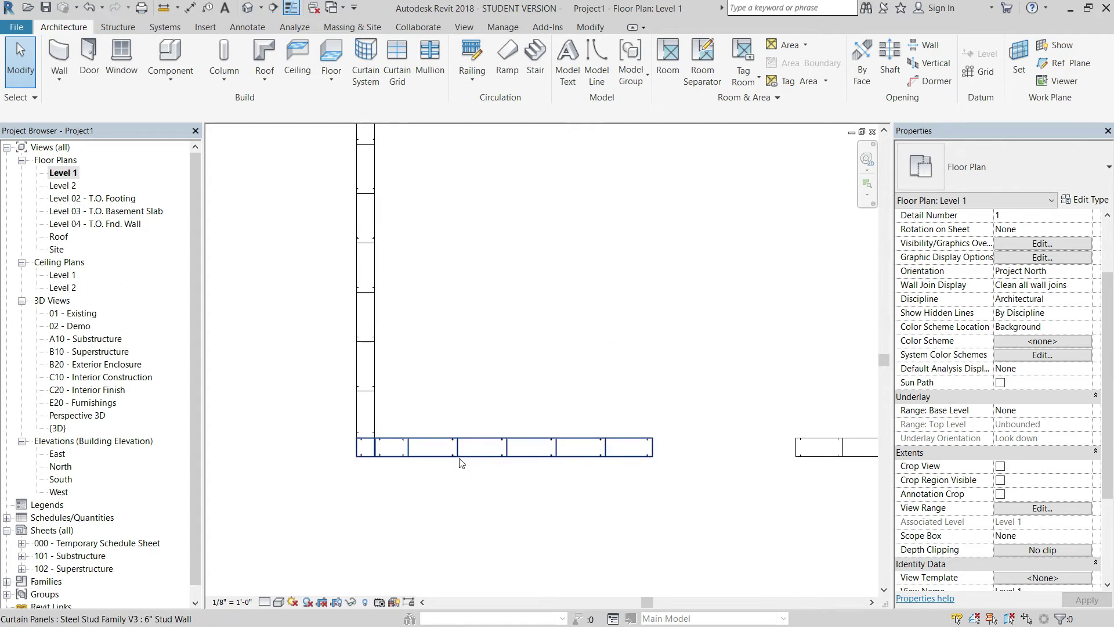
{"action": "scroll", "coordinate": [481, 358], "scroll_direction": "down", "scroll_amount": 2}
{"action": "middle_click_drag", "start_coordinate": [408, 314], "coordinate": [557, 259]}
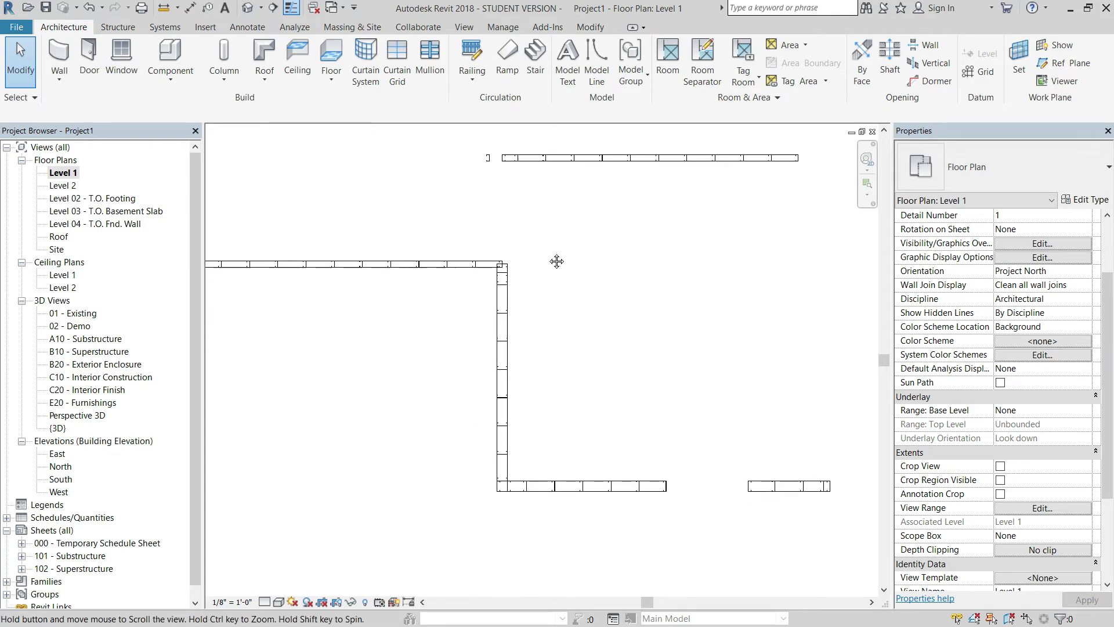
Delete the 20' 0" Studwall Auto wall, the upper horizontal wall and the vertical wall, keeping only the wall with the door opening
{"action": "left_click", "coordinate": [423, 252]}
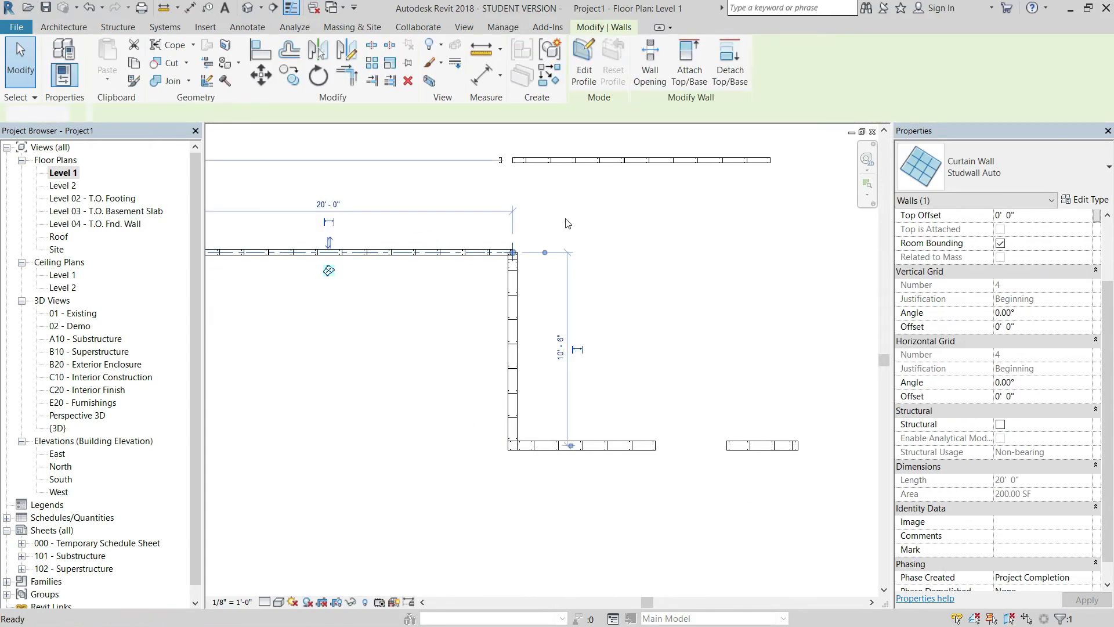
{"action": "key", "text": "Delete"}
{"action": "left_click", "coordinate": [634, 161]}
{"action": "key", "text": "Delete"}
{"action": "middle_click_drag", "start_coordinate": [684, 373], "coordinate": [661, 313]}
{"action": "scroll", "coordinate": [639, 373], "scroll_direction": "up", "scroll_amount": 1}
{"action": "middle_click_drag", "start_coordinate": [638, 373], "coordinate": [699, 428]}
{"action": "left_click", "coordinate": [410, 295]}
{"action": "key", "text": "Delete"}
{"action": "scroll", "coordinate": [586, 423], "scroll_direction": "up", "scroll_amount": 1}
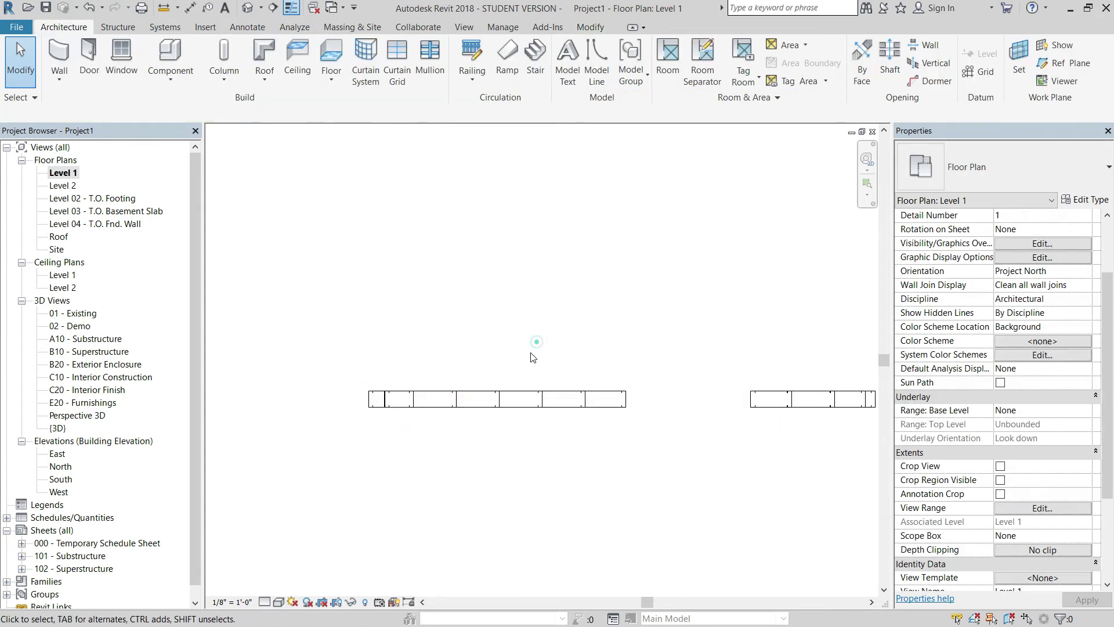
Shorten the remaining Studwall to 12' 7" by moving its left end toward the opening
{"action": "left_click", "coordinate": [683, 400]}
{"action": "left_click_drag", "start_coordinate": [369, 399], "coordinate": [470, 399]}
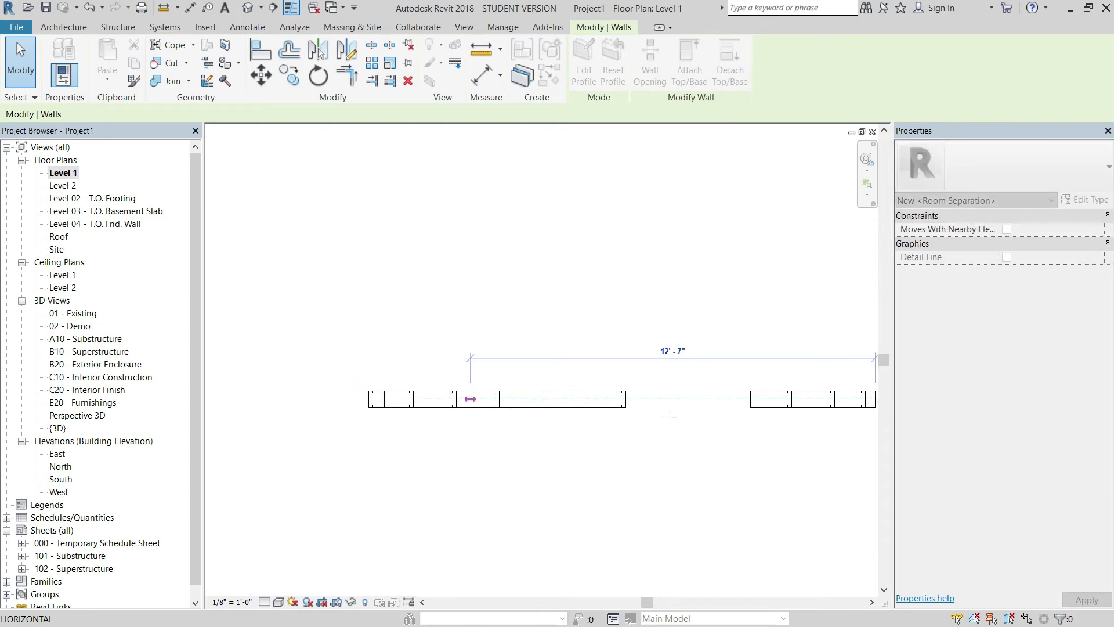
{"action": "left_click_drag", "start_coordinate": [628, 424], "coordinate": [666, 432]}
Try to shorten the wall to 11' 6" by moving its right end toward the opening
{"action": "scroll", "coordinate": [670, 441], "scroll_direction": "up", "scroll_amount": 3}
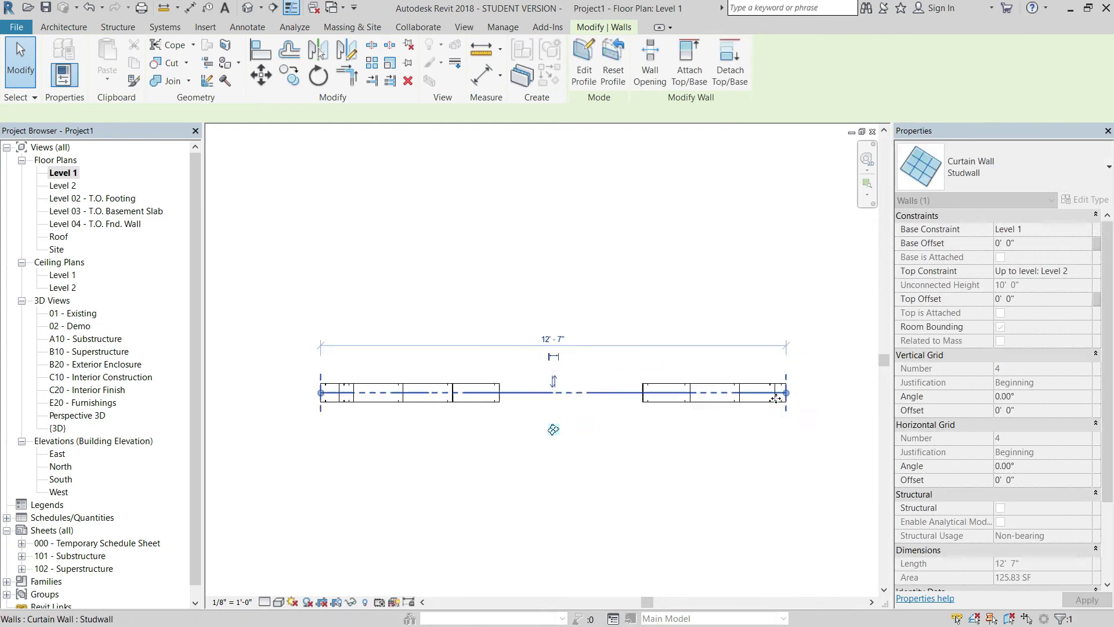
{"action": "left_click_drag", "start_coordinate": [787, 394], "coordinate": [738, 391]}
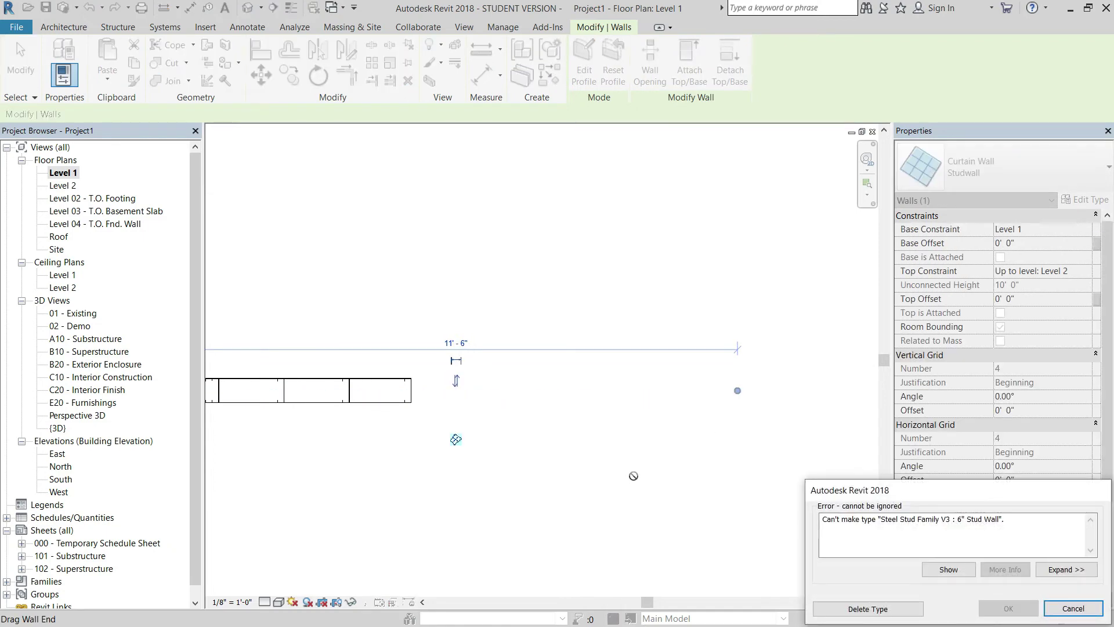
{"action": "key", "text": "Escape"}
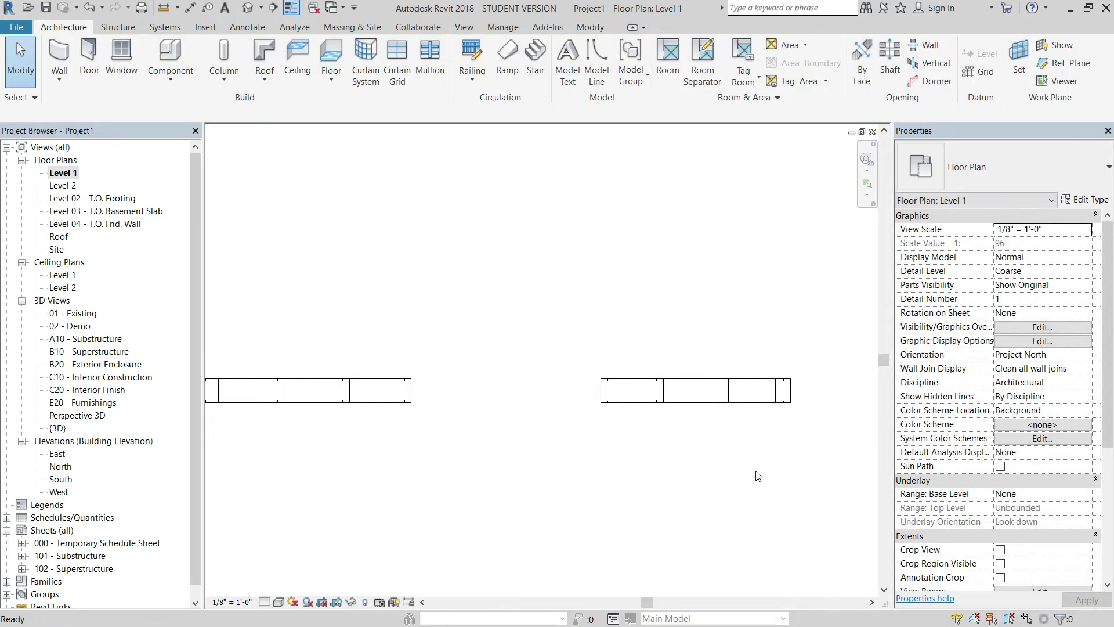
Open the default 3D view and examine the shortened stud wall around its door opening
{"action": "left_click", "coordinate": [247, 9]}
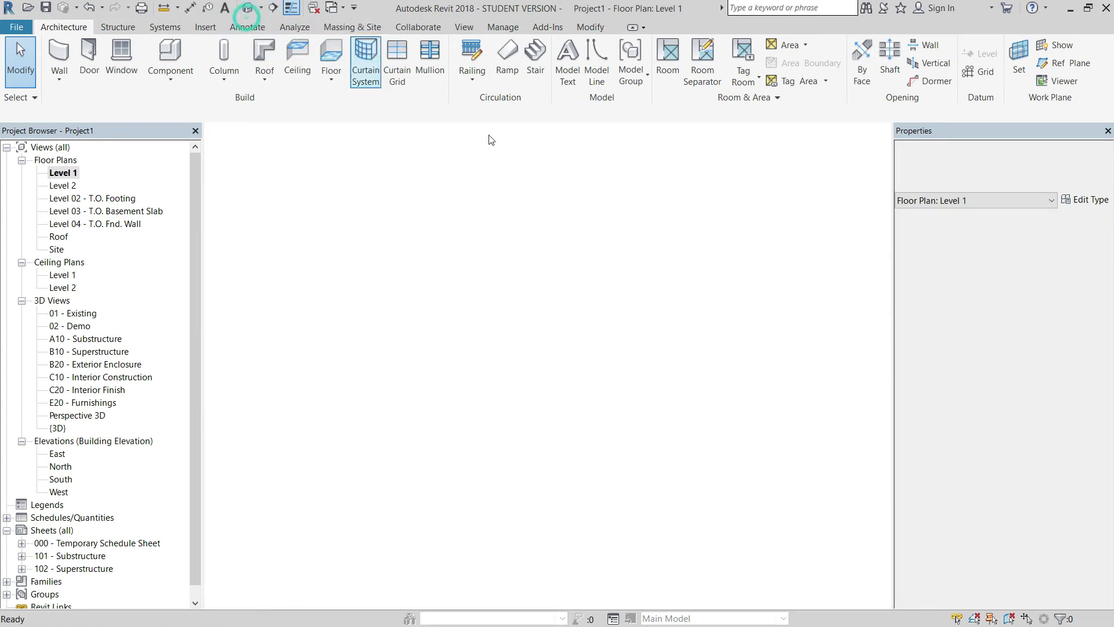
{"action": "middle_click_drag", "start_coordinate": [505, 316], "coordinate": [430, 348]}
{"action": "scroll", "coordinate": [111, 442], "scroll_direction": "down", "scroll_amount": 1}
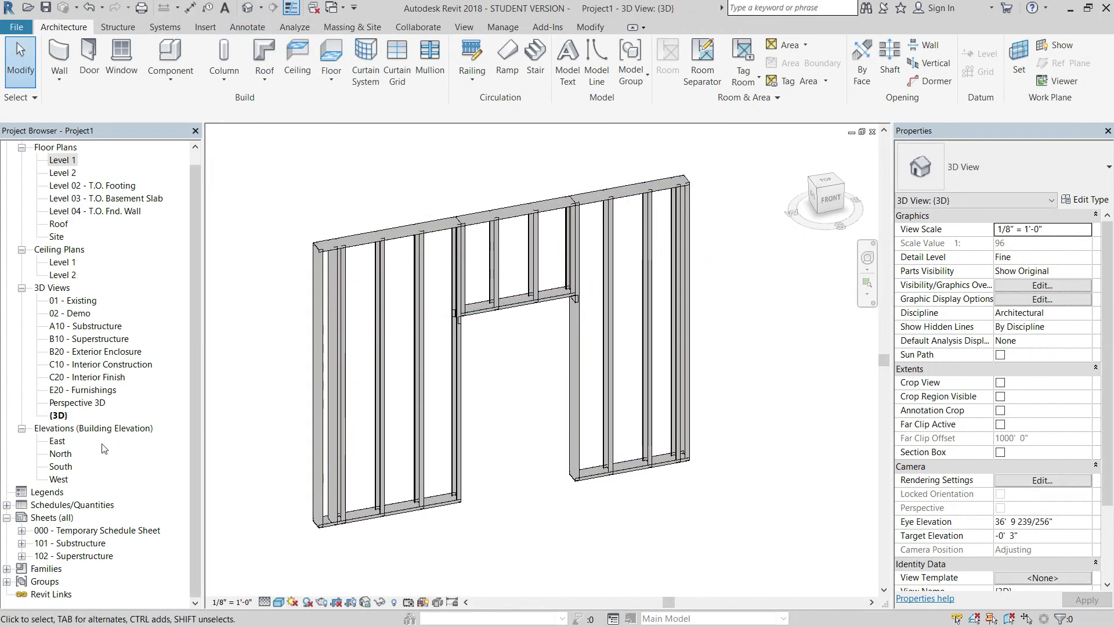
Create a new schedule of building components for the Structural Framing category, keeping the Project Completion phase
{"action": "right_click", "coordinate": [52, 504]}
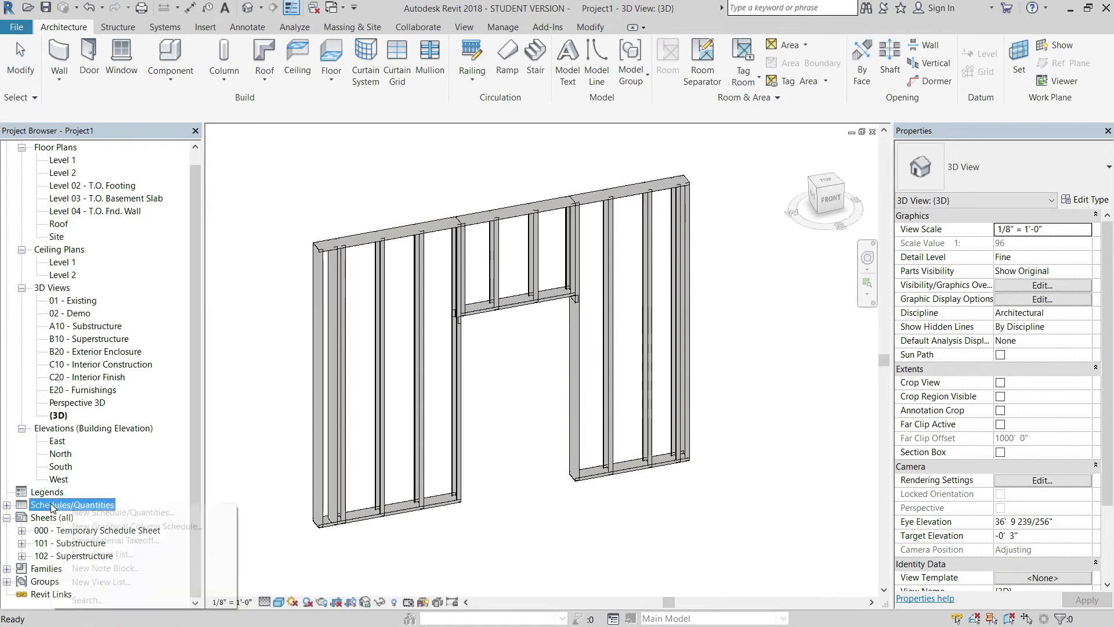
{"action": "left_click", "coordinate": [122, 513]}
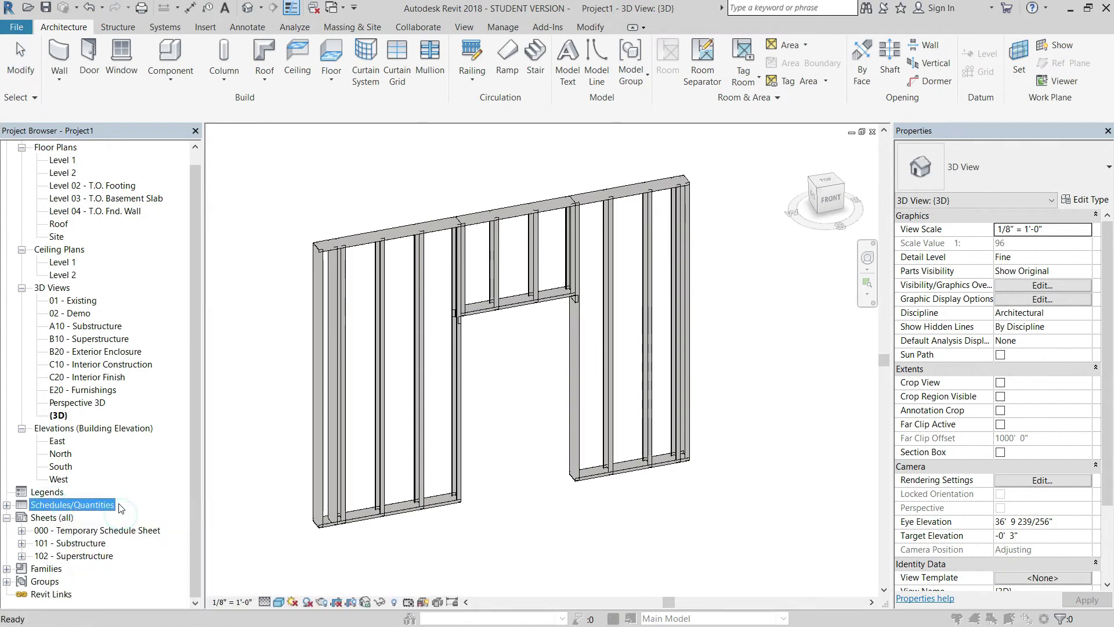
{"action": "scroll", "coordinate": [482, 325], "scroll_direction": "down", "scroll_amount": 2}
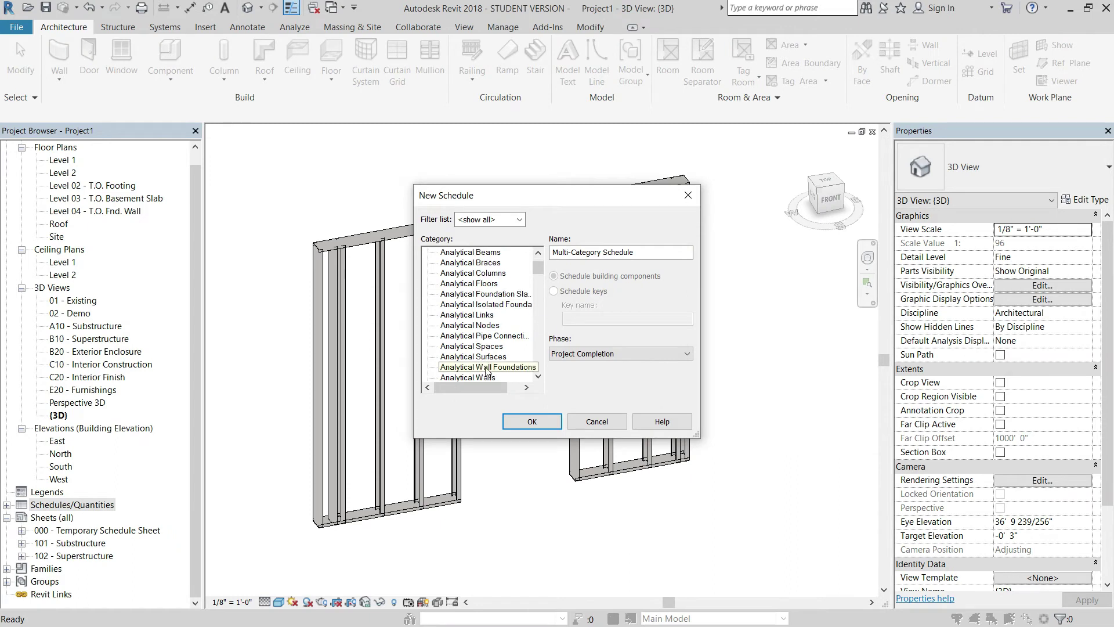
{"action": "left_click", "coordinate": [485, 345]}
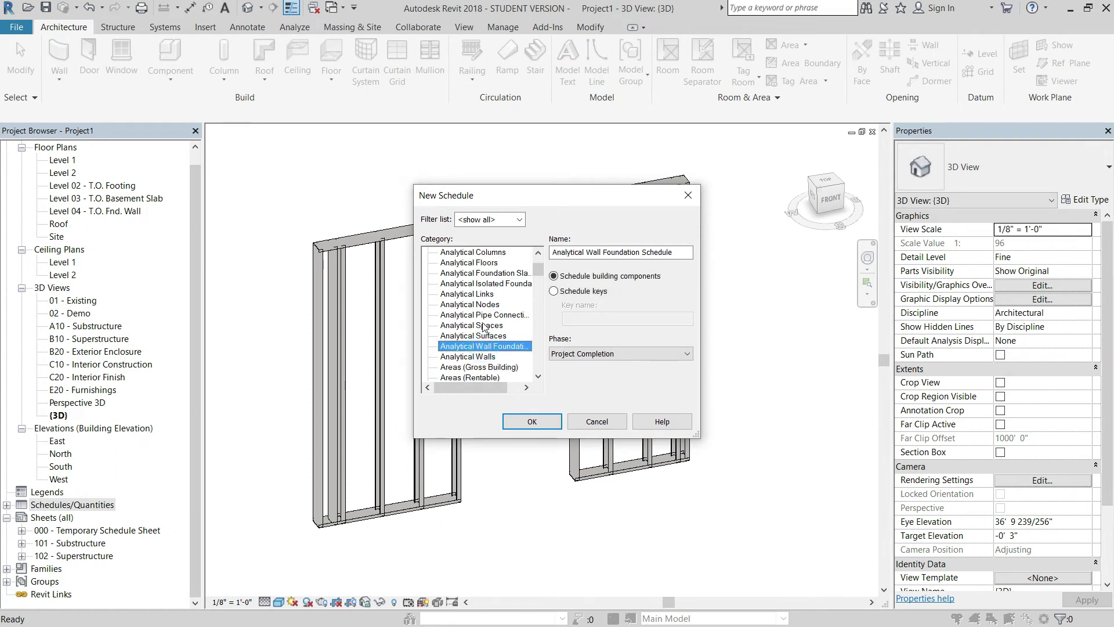
{"action": "key", "text": "s"}
{"action": "key", "text": "t"}
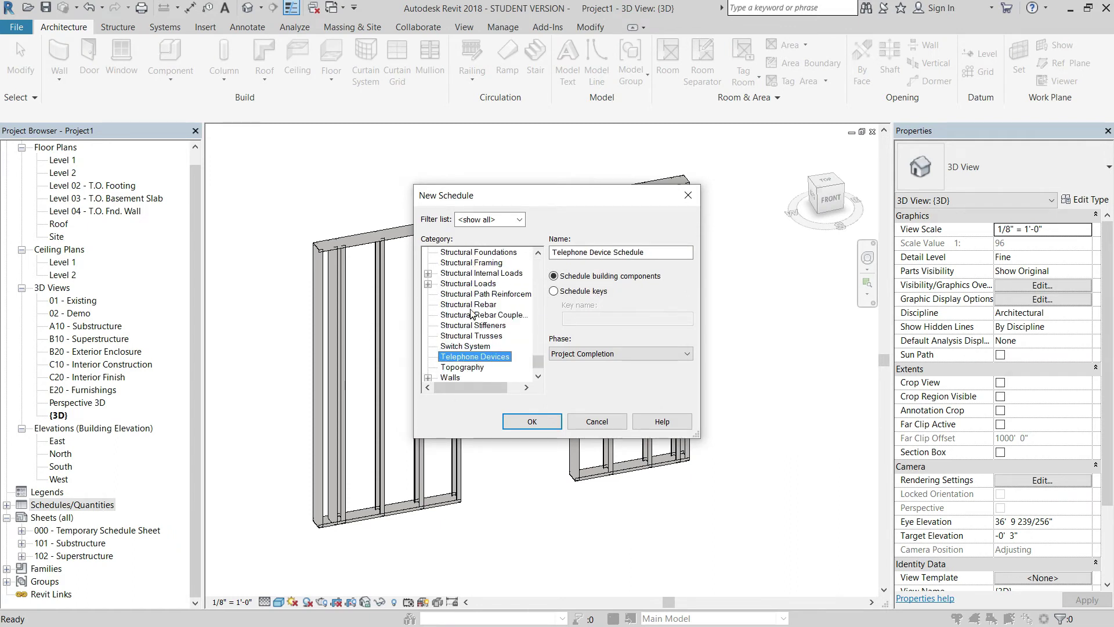
{"action": "left_click", "coordinate": [480, 263]}
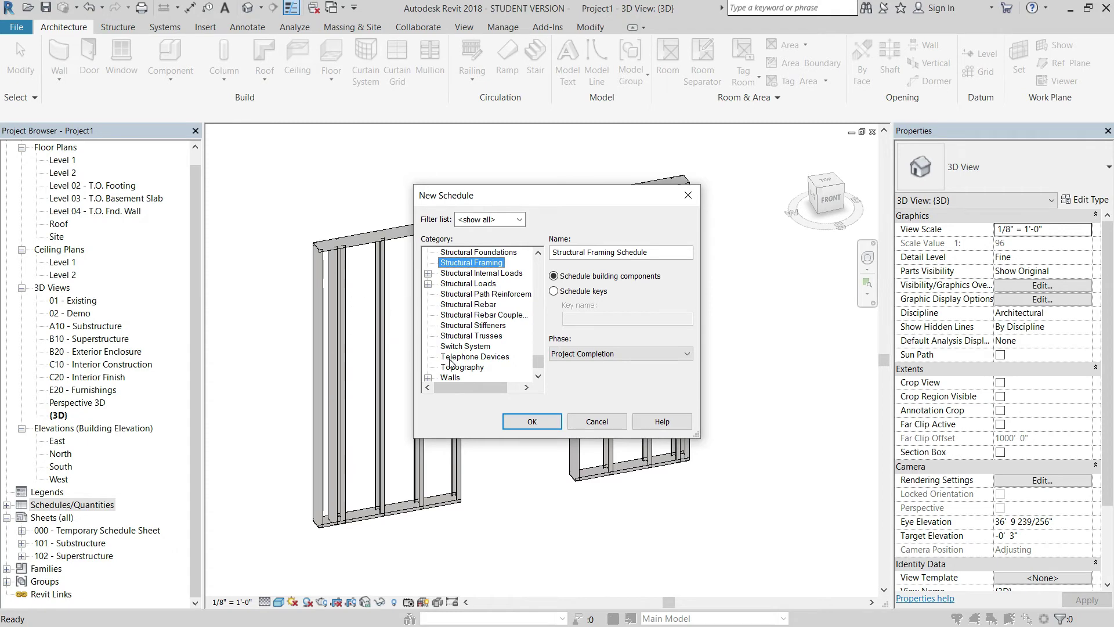
{"action": "left_click", "coordinate": [532, 428]}
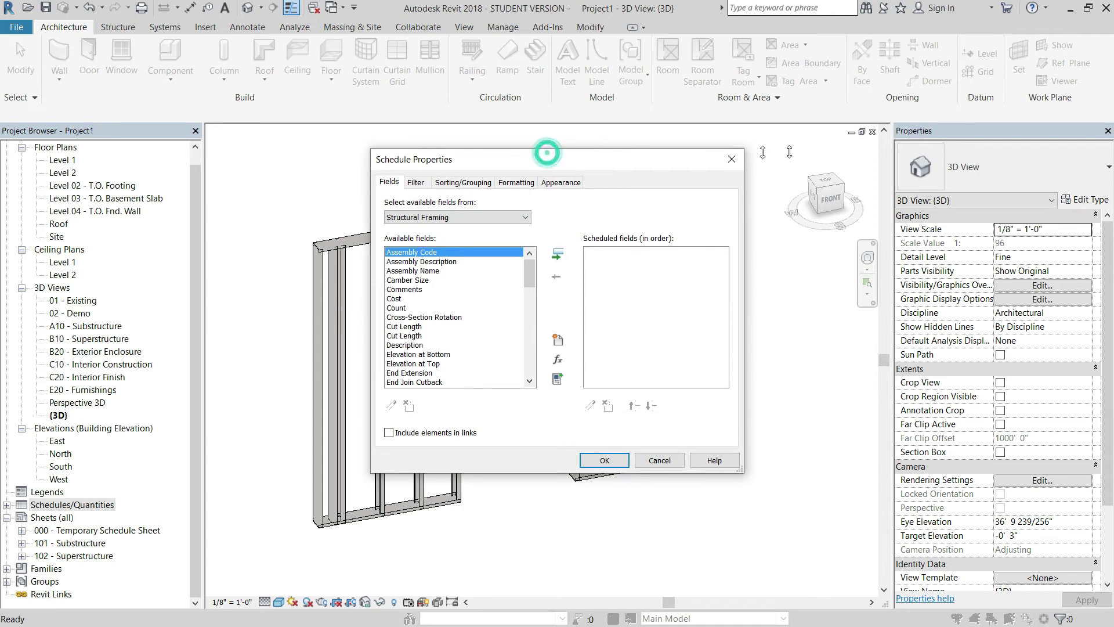
Add both Cut Length fields, Description and Count to the structural framing schedule's fields
{"action": "left_click_drag", "start_coordinate": [613, 161], "coordinate": [704, 157]}
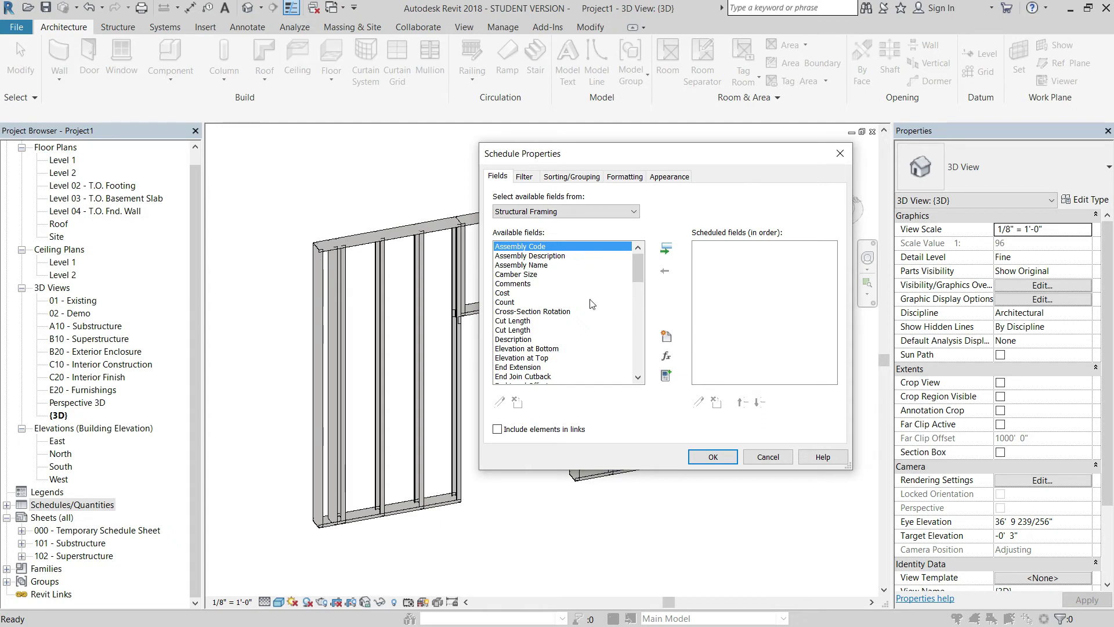
{"action": "double_click", "coordinate": [516, 323]}
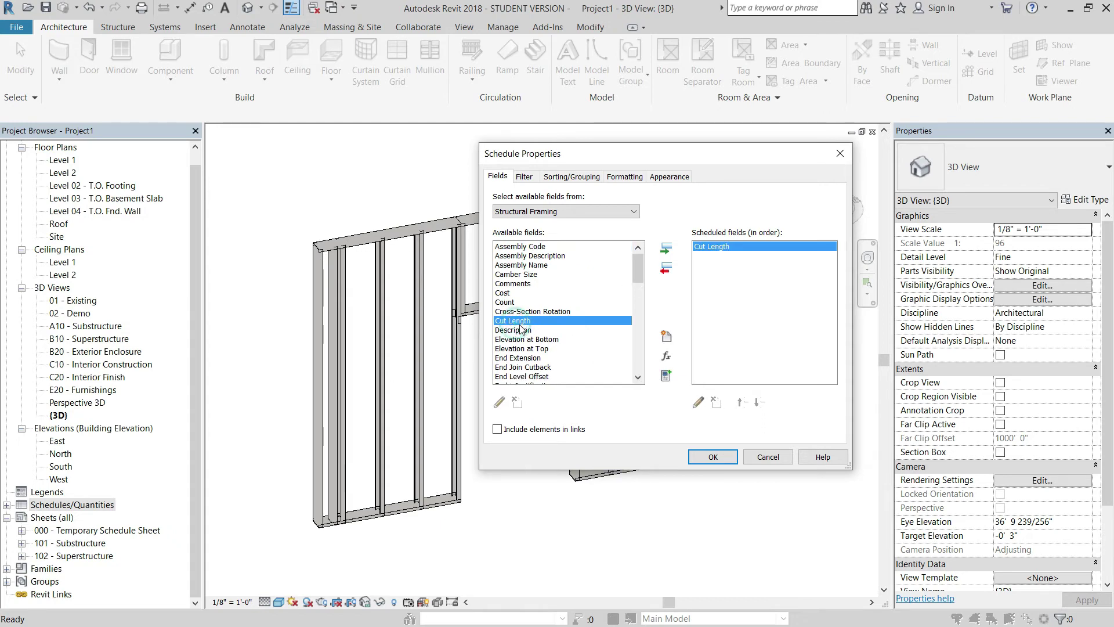
{"action": "double_click", "coordinate": [517, 323]}
{"action": "double_click", "coordinate": [519, 324]}
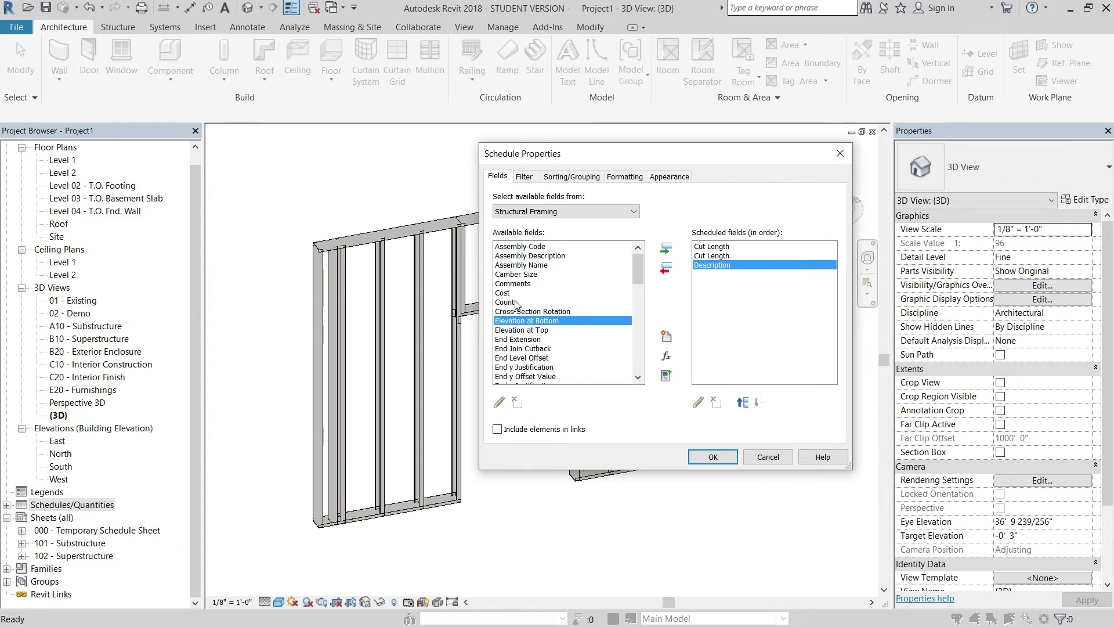
{"action": "double_click", "coordinate": [516, 302]}
Add the Level and Part Number fields to the scheduled fields
{"action": "scroll", "coordinate": [540, 331], "scroll_direction": "down", "scroll_amount": 3}
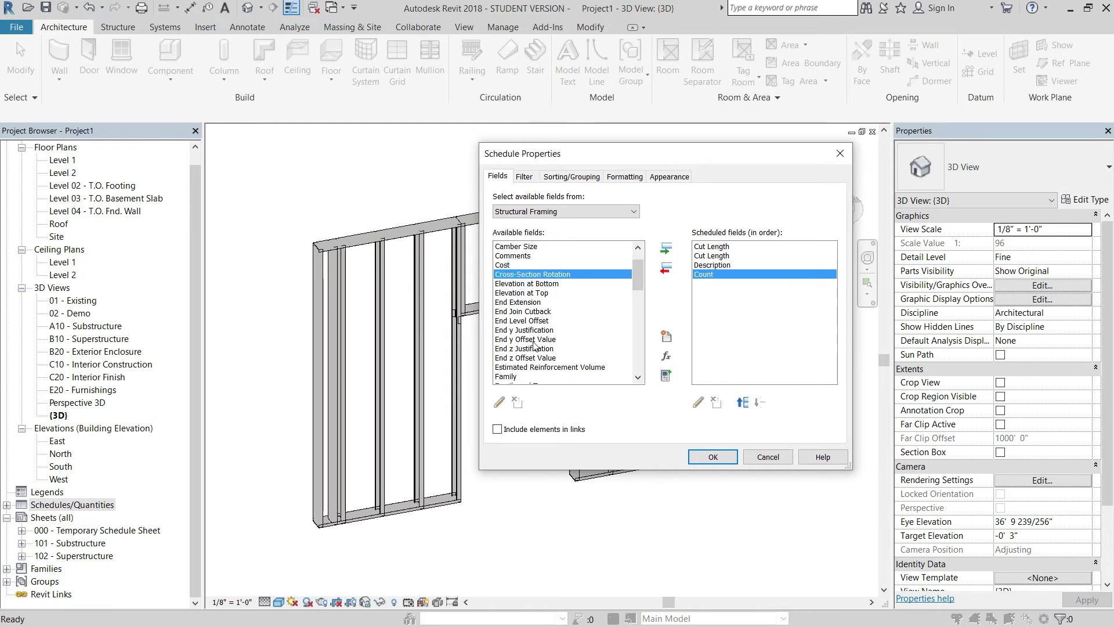
{"action": "scroll", "coordinate": [524, 333], "scroll_direction": "down", "scroll_amount": 2}
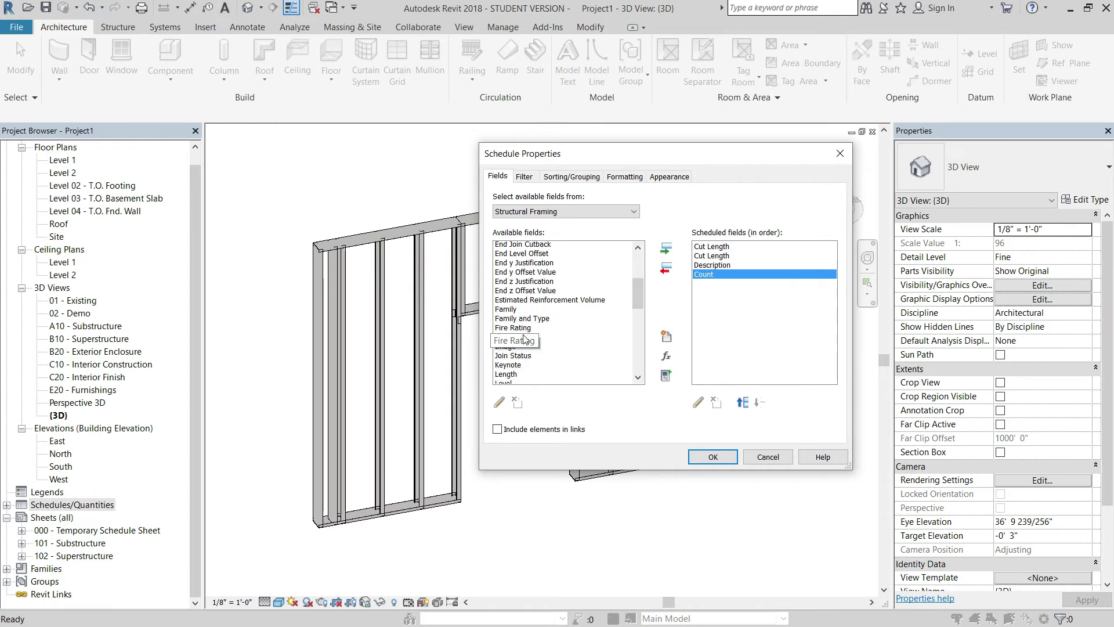
{"action": "scroll", "coordinate": [524, 329], "scroll_direction": "down", "scroll_amount": 2}
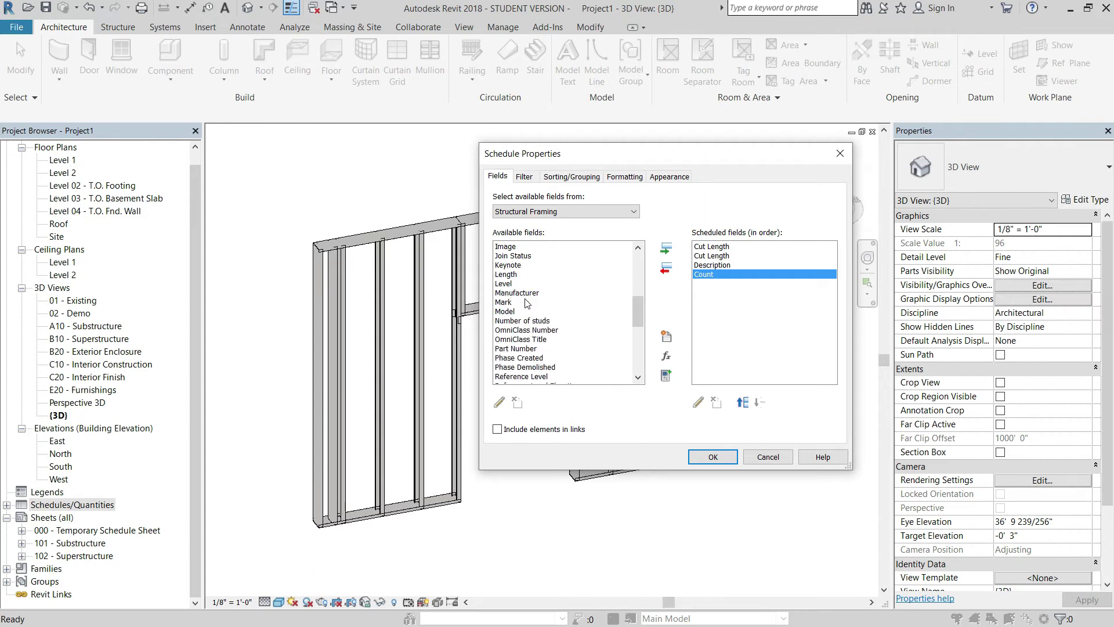
{"action": "left_click", "coordinate": [513, 285]}
{"action": "double_click", "coordinate": [513, 284]}
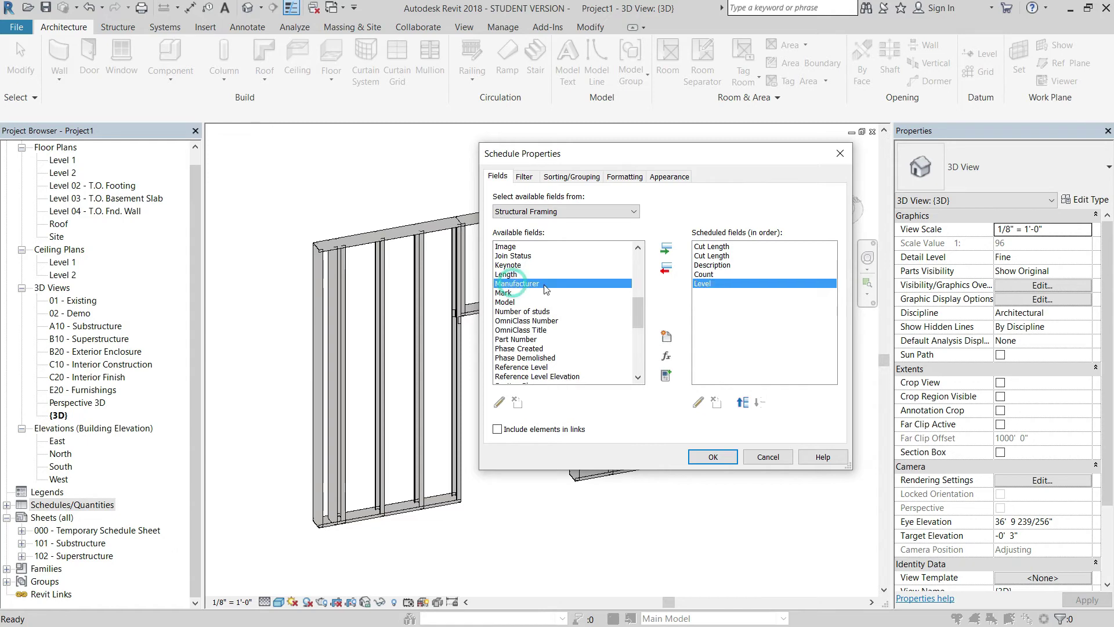
{"action": "scroll", "coordinate": [534, 306], "scroll_direction": "down", "scroll_amount": 1}
{"action": "scroll", "coordinate": [539, 325], "scroll_direction": "down", "scroll_amount": 4}
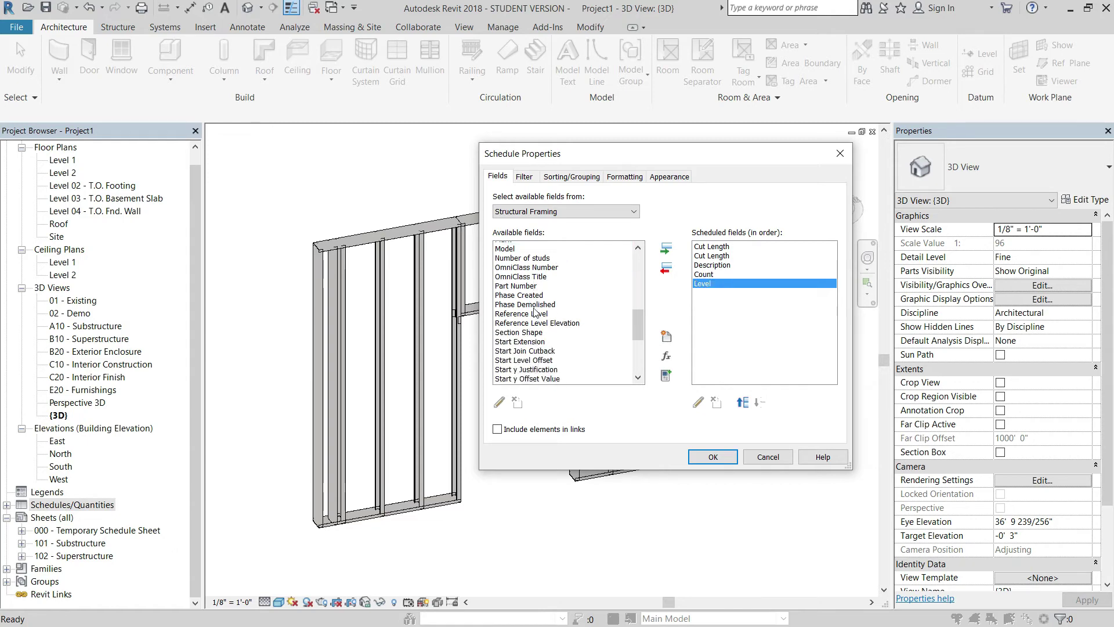
{"action": "scroll", "coordinate": [533, 357], "scroll_direction": "down", "scroll_amount": 1}
{"action": "scroll", "coordinate": [525, 336], "scroll_direction": "up", "scroll_amount": 4}
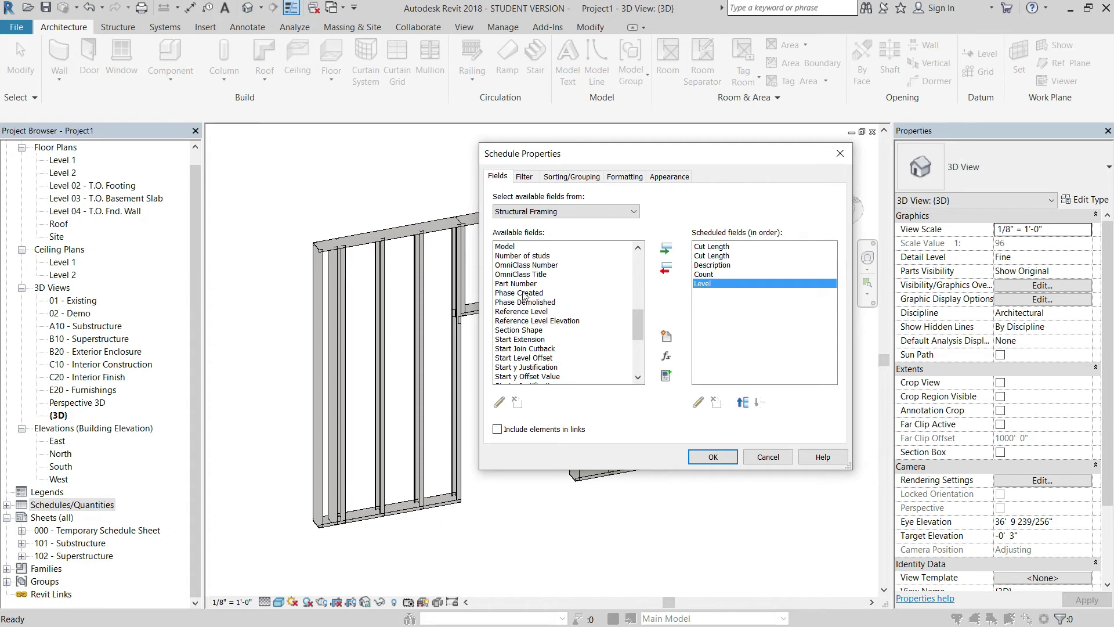
{"action": "double_click", "coordinate": [528, 284]}
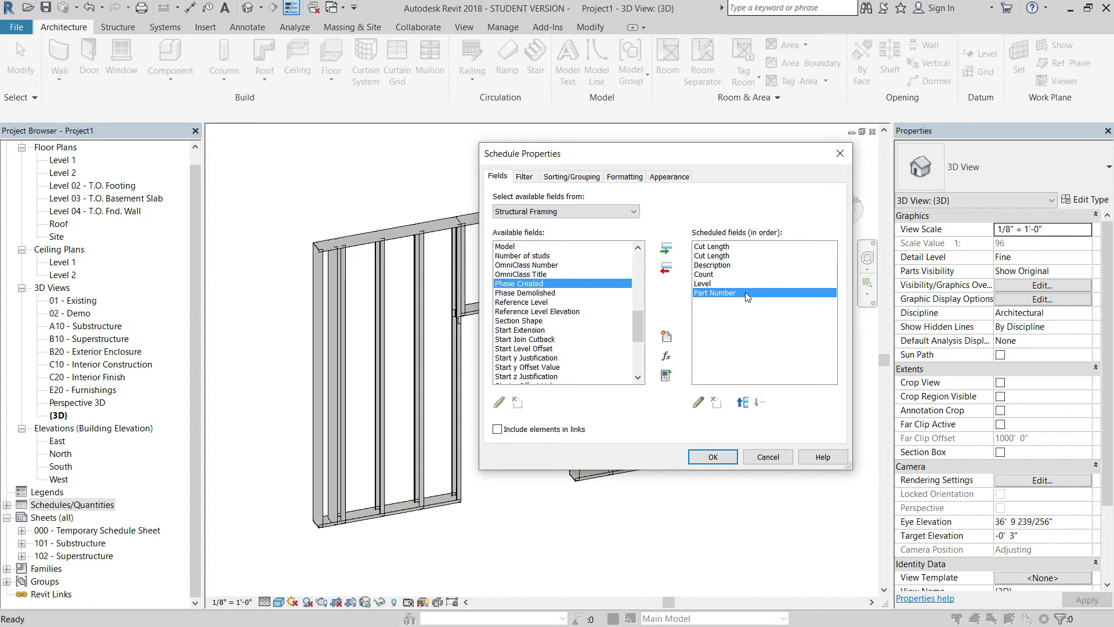
Add the Family and Type field and generate the structural framing schedule
{"action": "scroll", "coordinate": [570, 275], "scroll_direction": "up", "scroll_amount": 2}
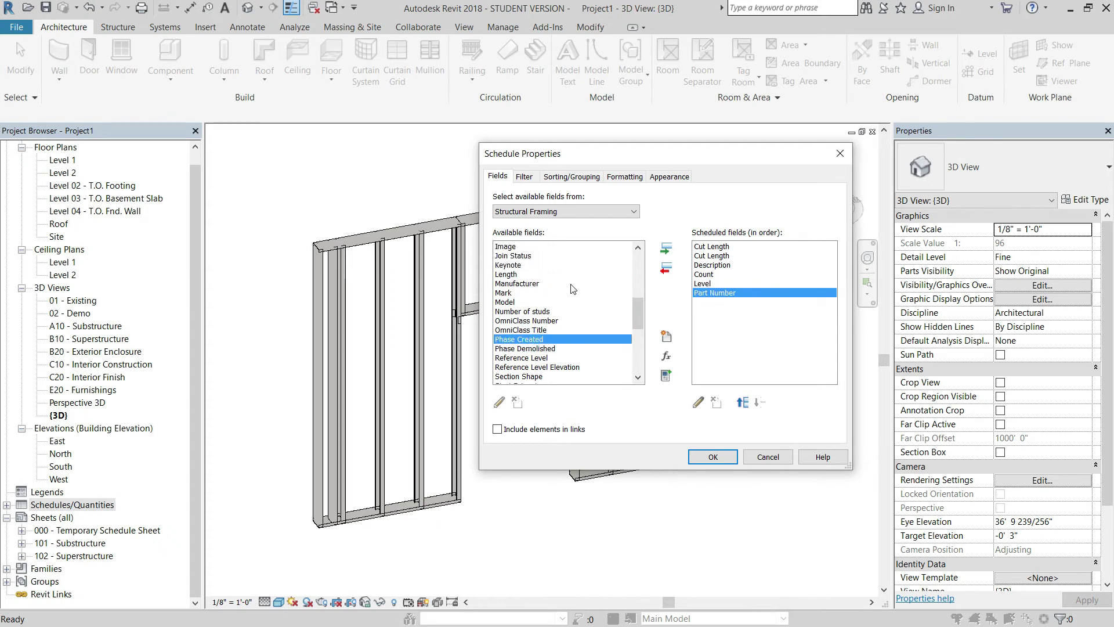
{"action": "scroll", "coordinate": [557, 310], "scroll_direction": "up", "scroll_amount": 10}
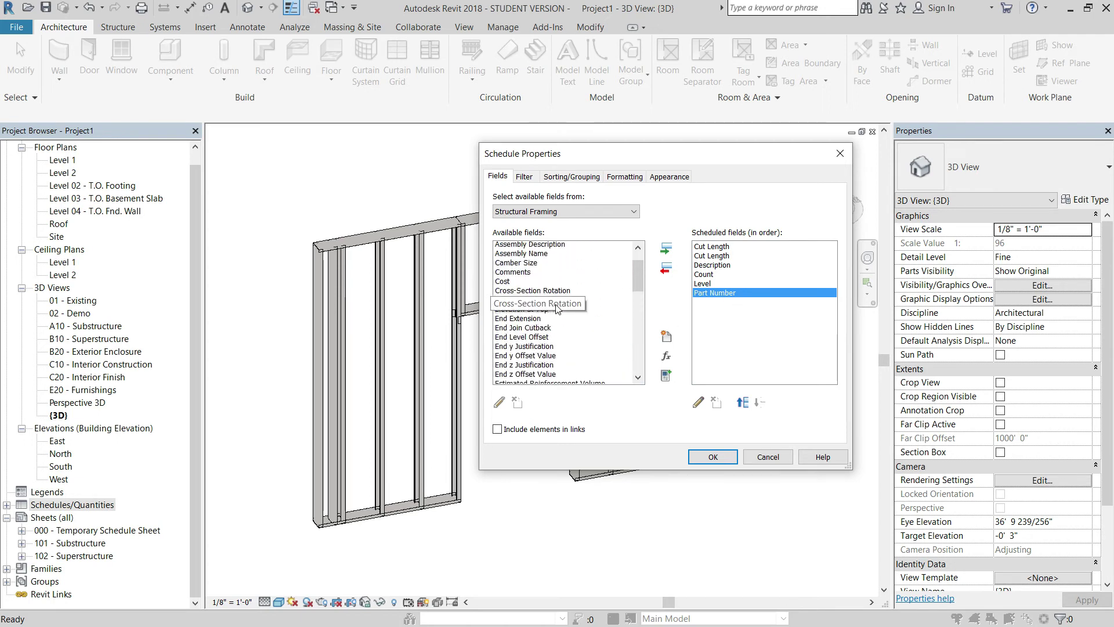
{"action": "scroll", "coordinate": [555, 307], "scroll_direction": "down", "scroll_amount": 6}
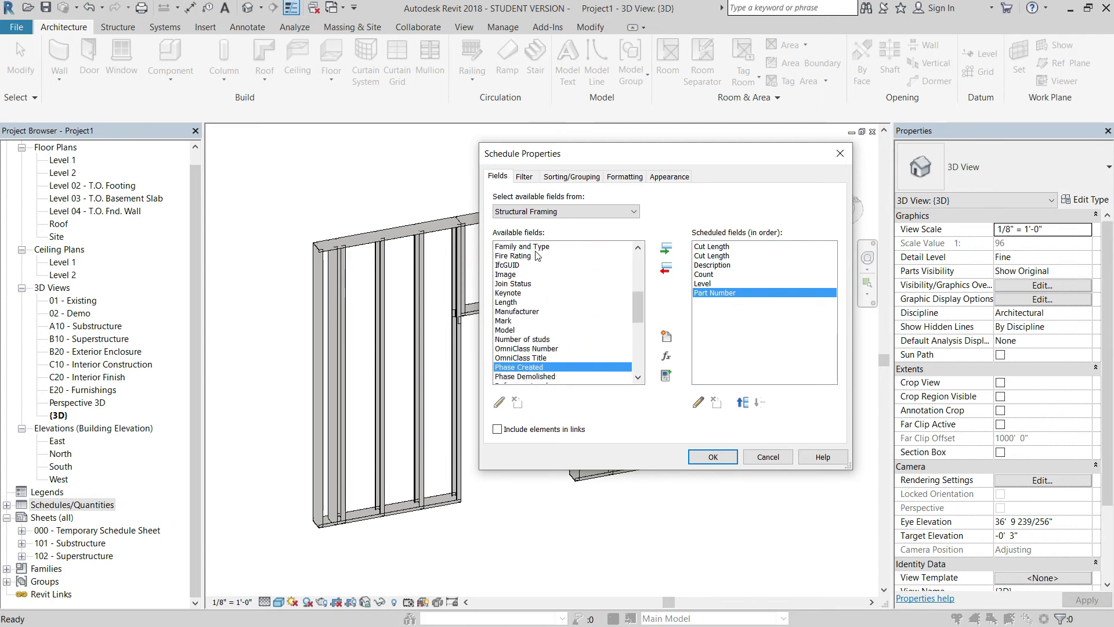
{"action": "scroll", "coordinate": [536, 256], "scroll_direction": "up", "scroll_amount": 1}
{"action": "double_click", "coordinate": [532, 274]}
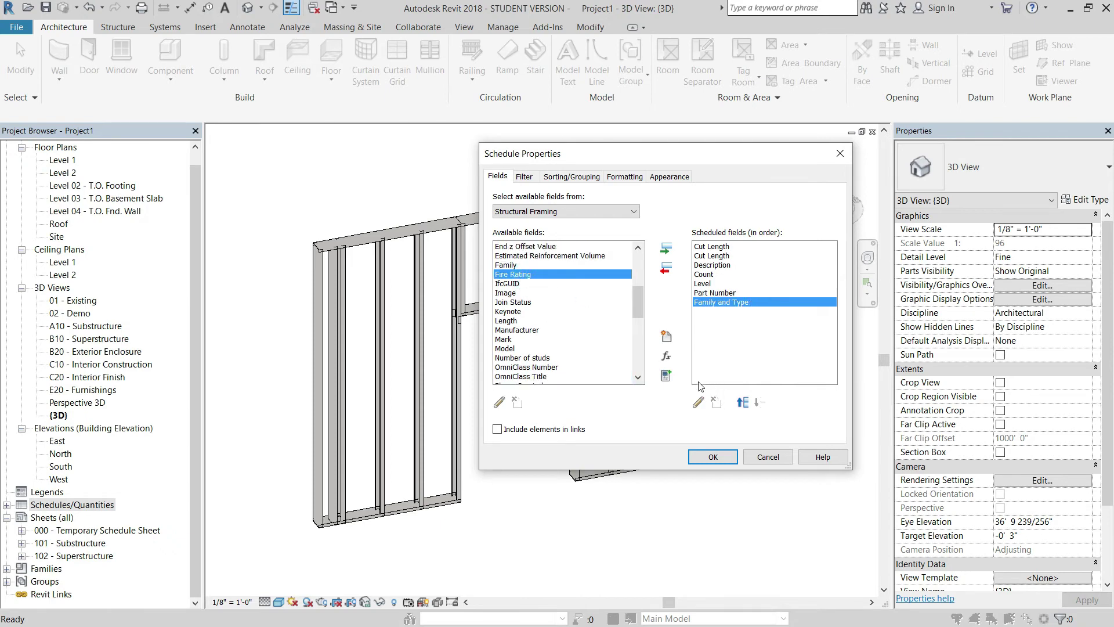
{"action": "left_click", "coordinate": [713, 457]}
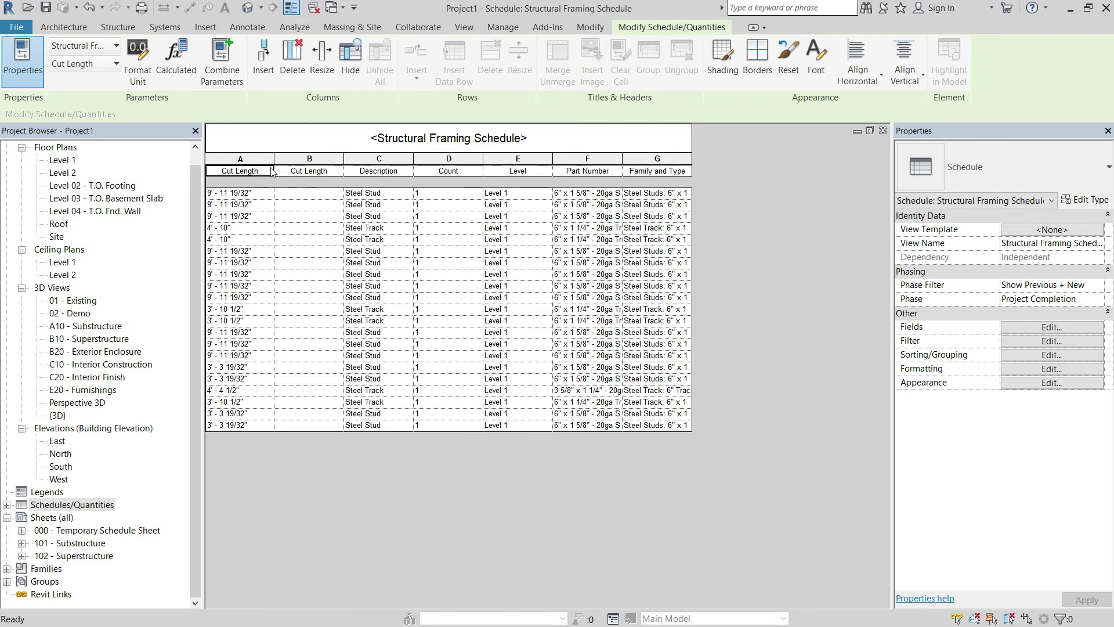
Remove the second, empty Cut Length field from the schedule's fields
{"action": "left_click", "coordinate": [313, 195]}
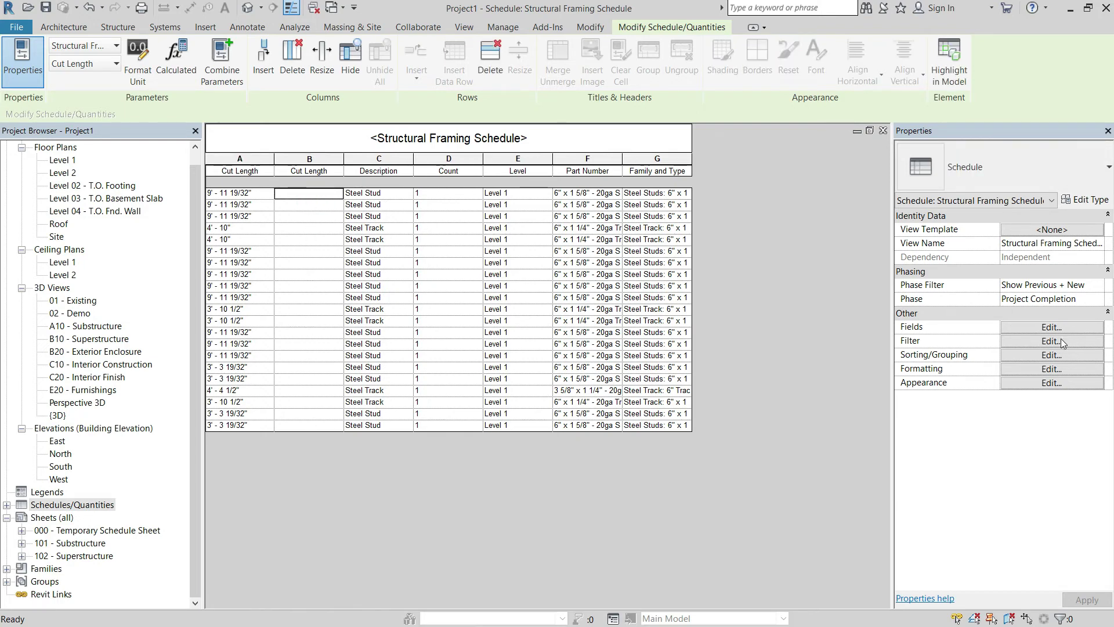
{"action": "left_click", "coordinate": [1051, 327]}
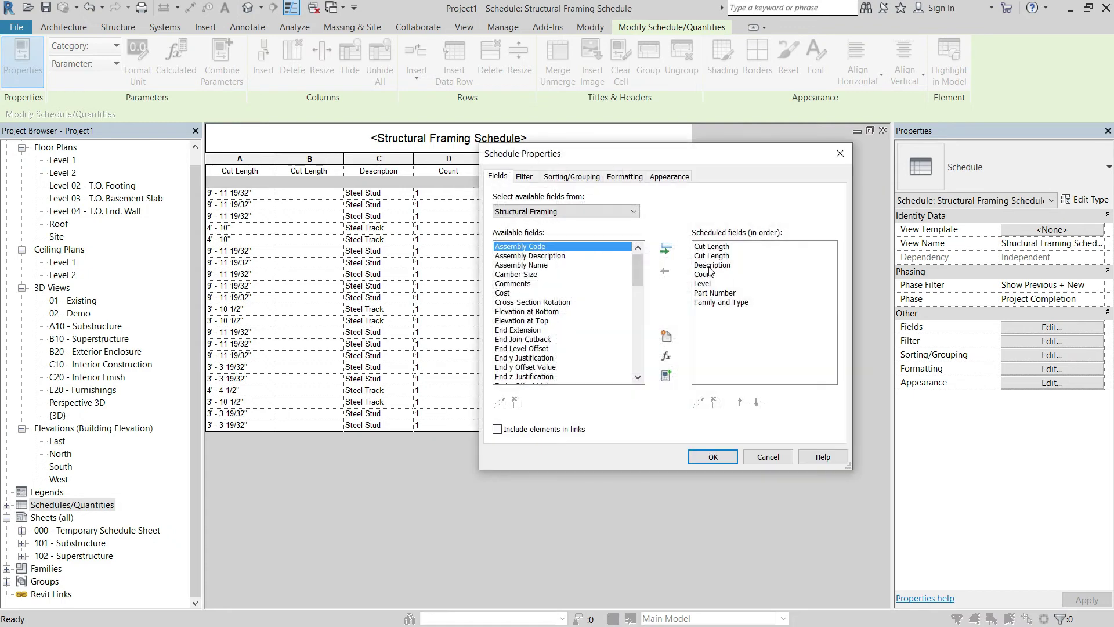
{"action": "double_click", "coordinate": [717, 256]}
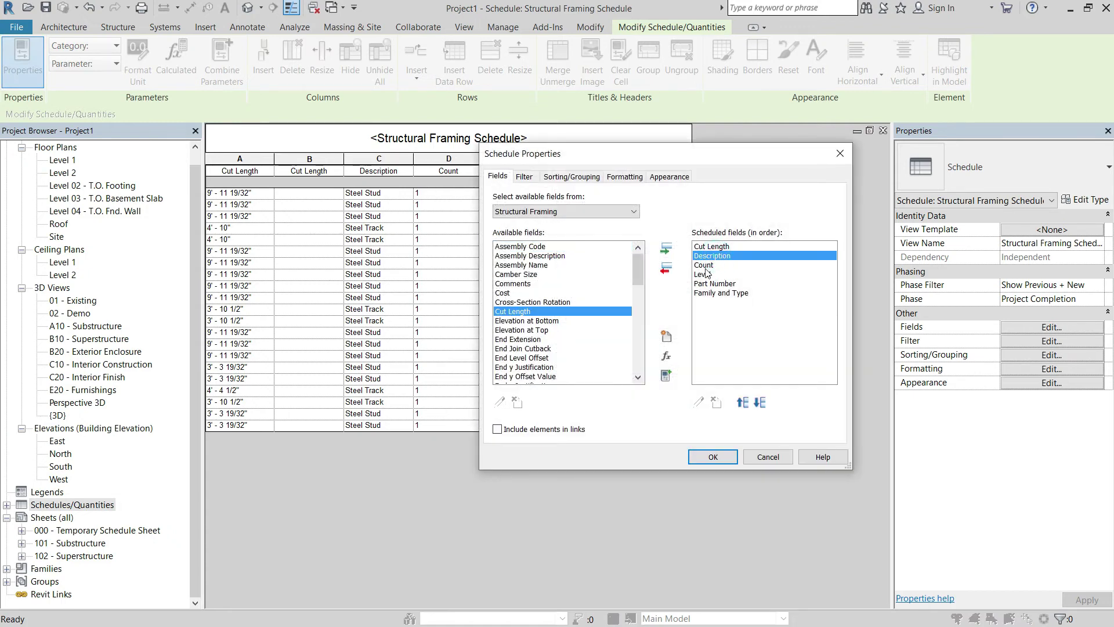
Reorder the scheduled fields so that Family and Type comes first
{"action": "left_click_drag", "start_coordinate": [571, 150], "coordinate": [803, 124]}
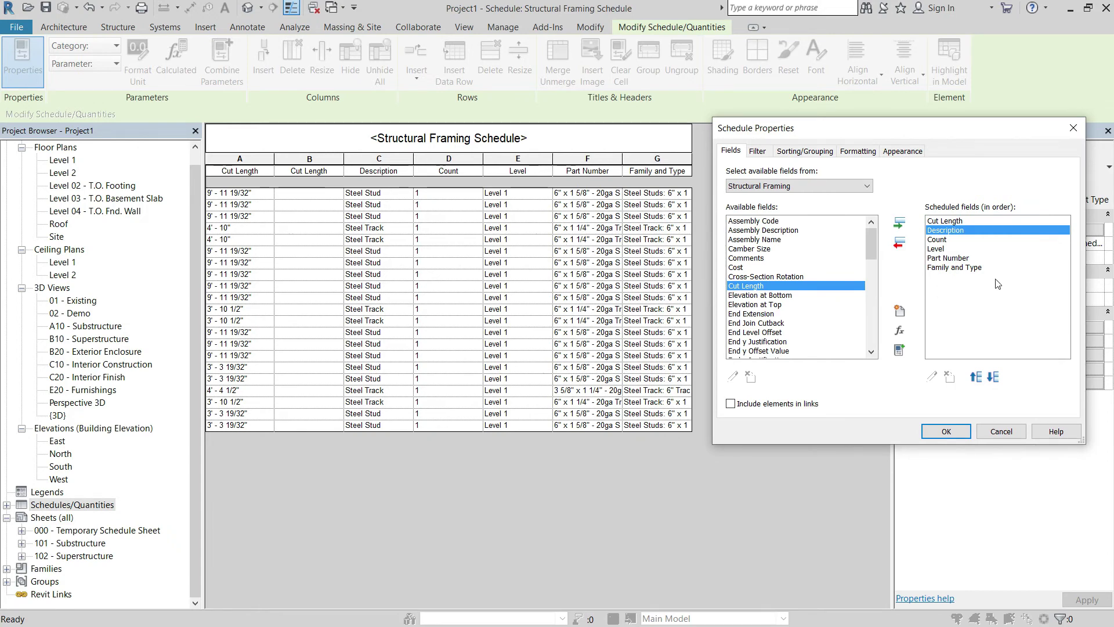
{"action": "left_click", "coordinate": [957, 260]}
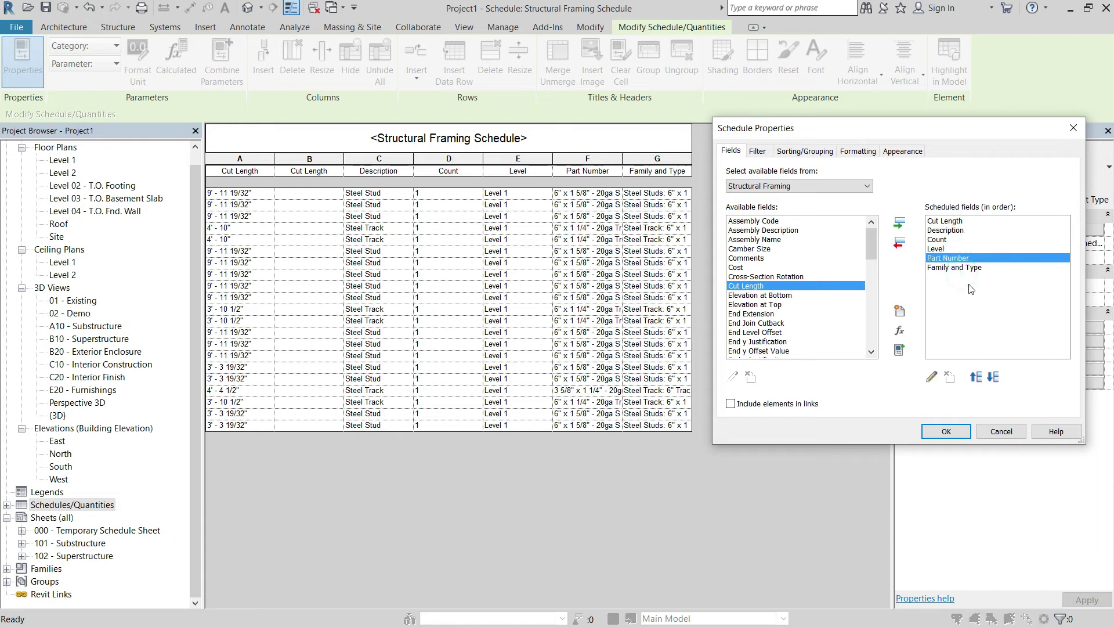
{"action": "left_click", "coordinate": [965, 273]}
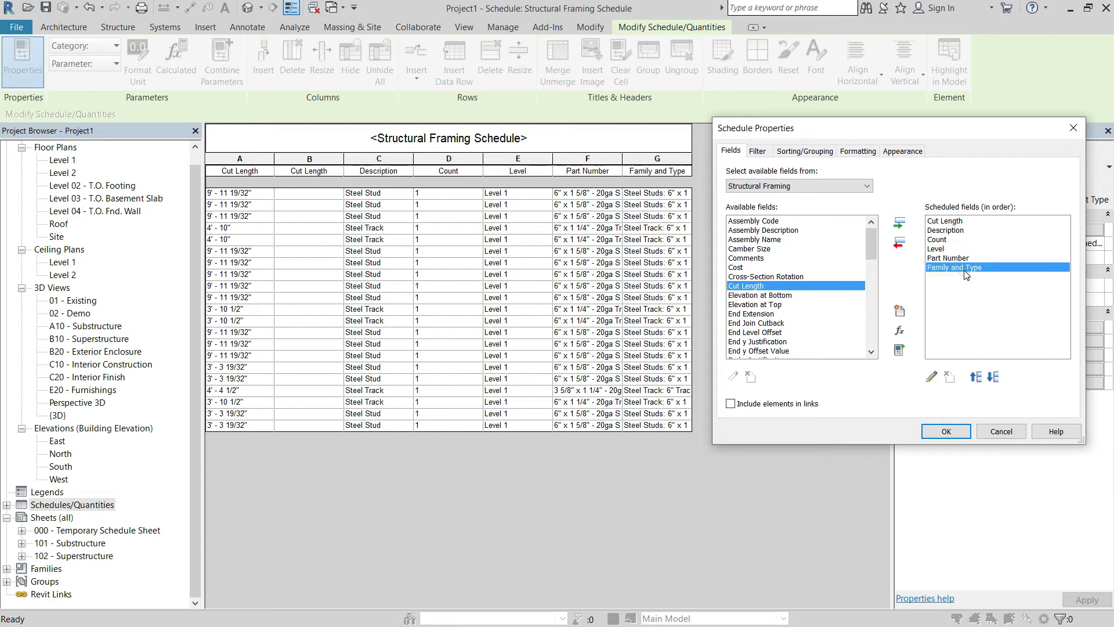
{"action": "left_click", "coordinate": [976, 378]}
{"action": "left_click", "coordinate": [976, 377]}
{"action": "left_click", "coordinate": [976, 377]}
{"action": "left_click", "coordinate": [976, 377]}
{"action": "left_click", "coordinate": [976, 378]}
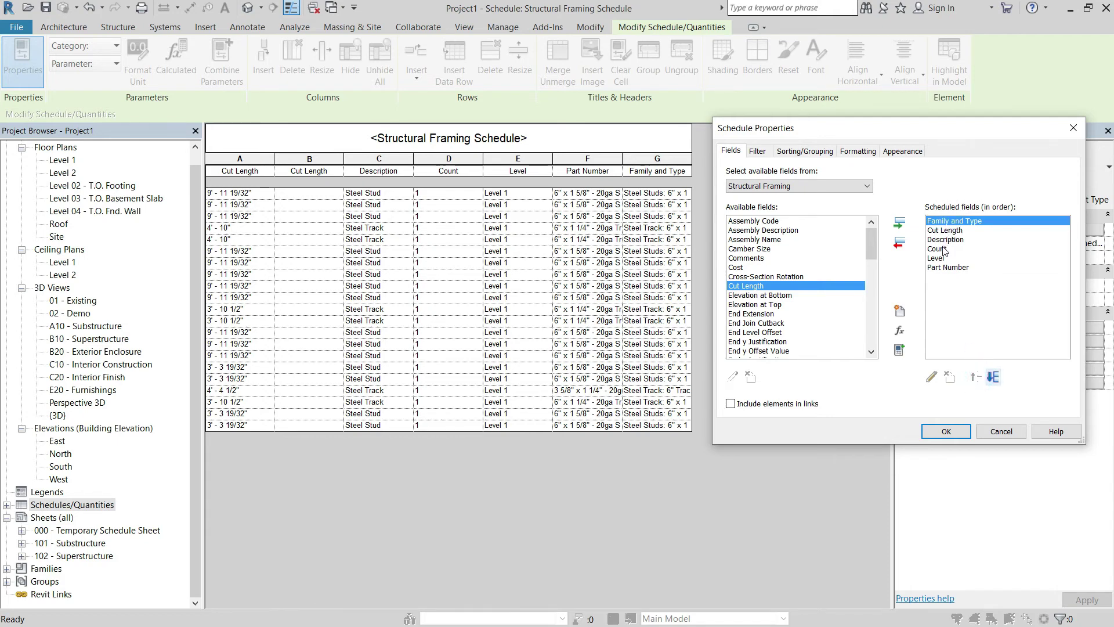
Move the Part Number field up to directly below Family and Type
{"action": "left_click", "coordinate": [948, 268]}
{"action": "left_click", "coordinate": [976, 377]}
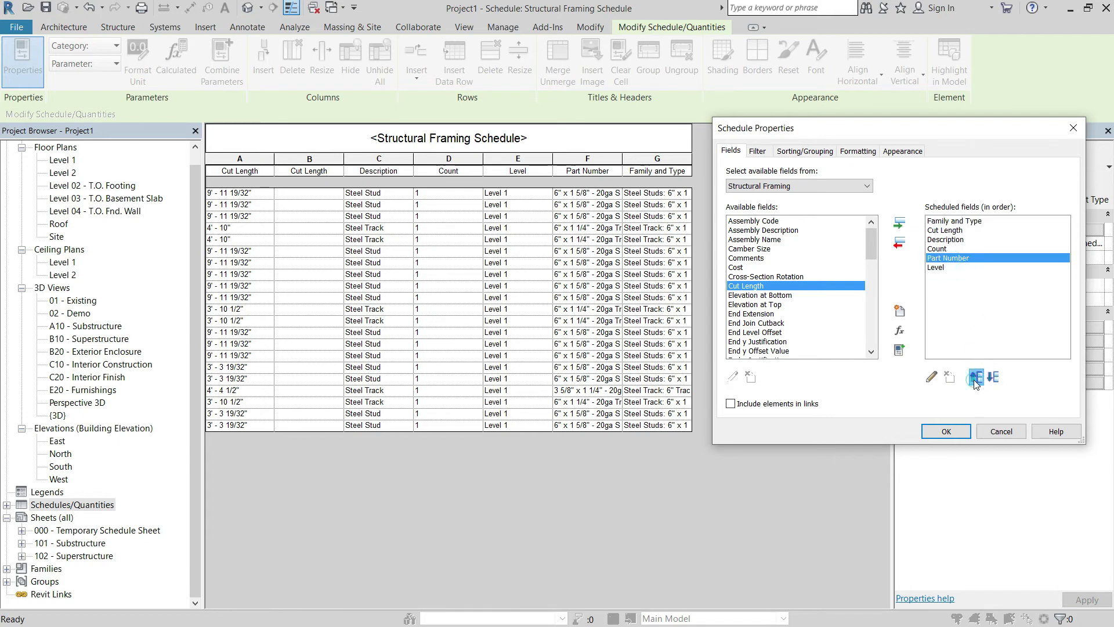
{"action": "left_click", "coordinate": [976, 377]}
{"action": "left_click", "coordinate": [976, 378]}
{"action": "left_click", "coordinate": [976, 377]}
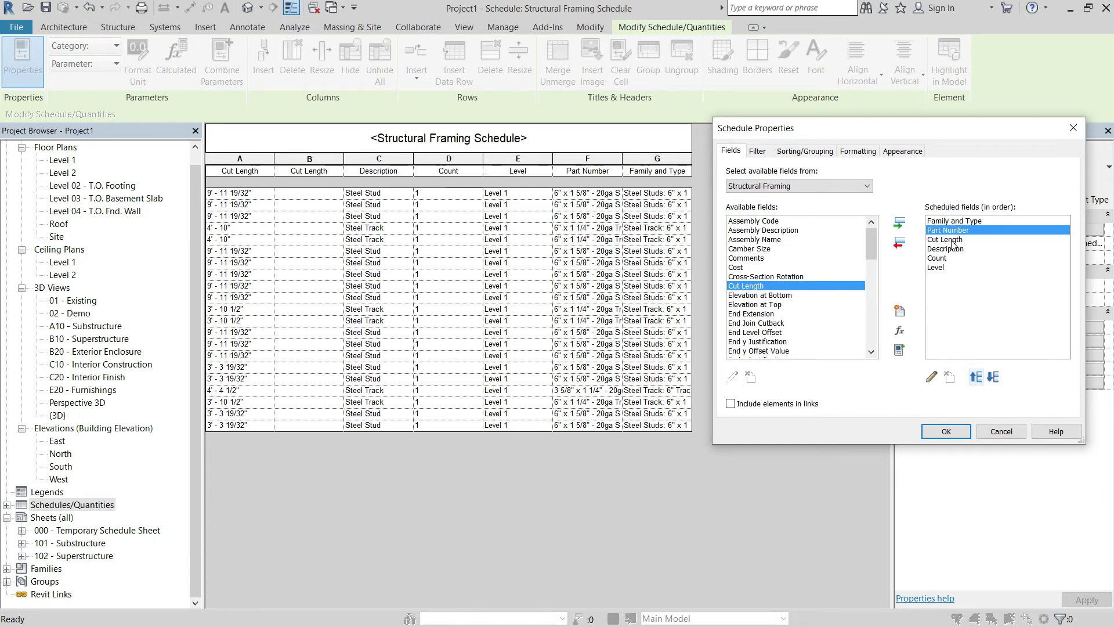
Move the Count field below Level to the end of the field order and apply the schedule changes
{"action": "left_click", "coordinate": [947, 259]}
{"action": "left_click", "coordinate": [992, 378]}
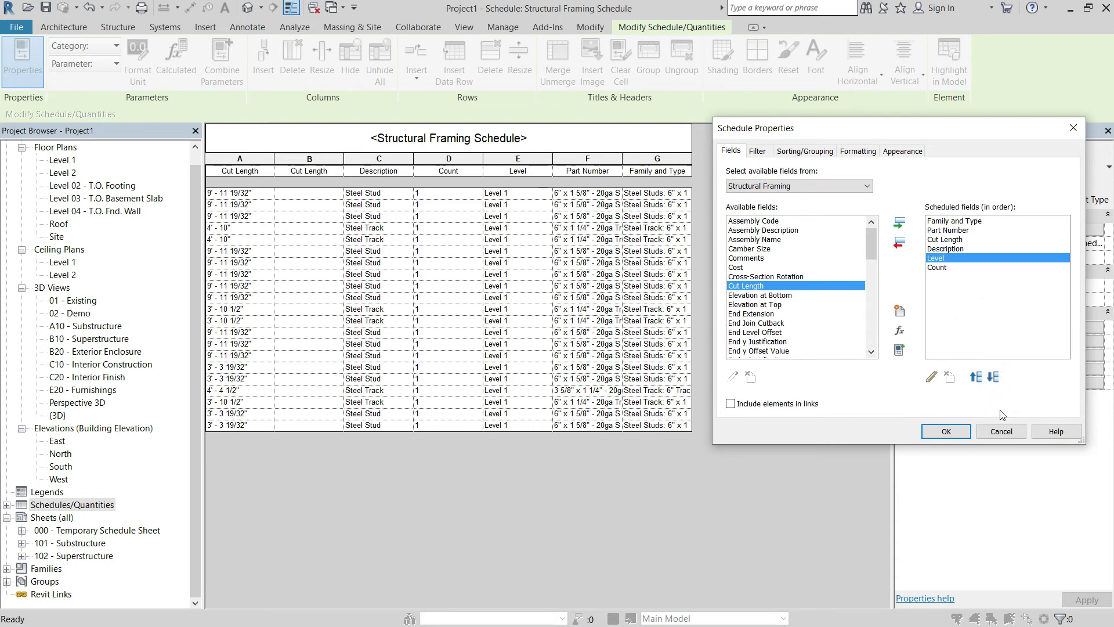
{"action": "left_click", "coordinate": [948, 248]}
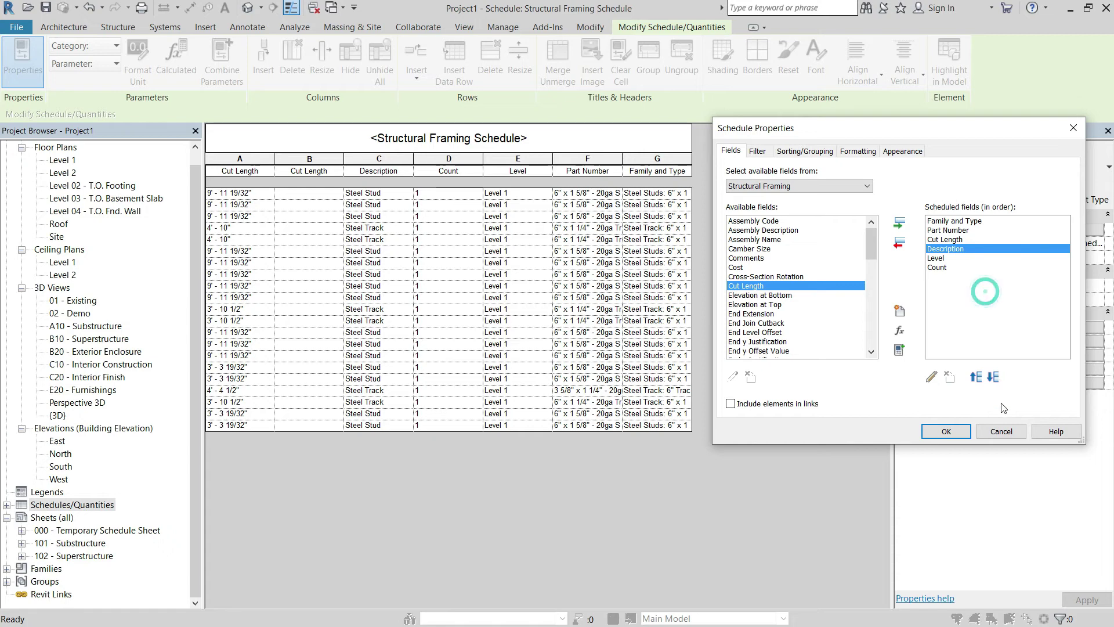
{"action": "left_click", "coordinate": [947, 431]}
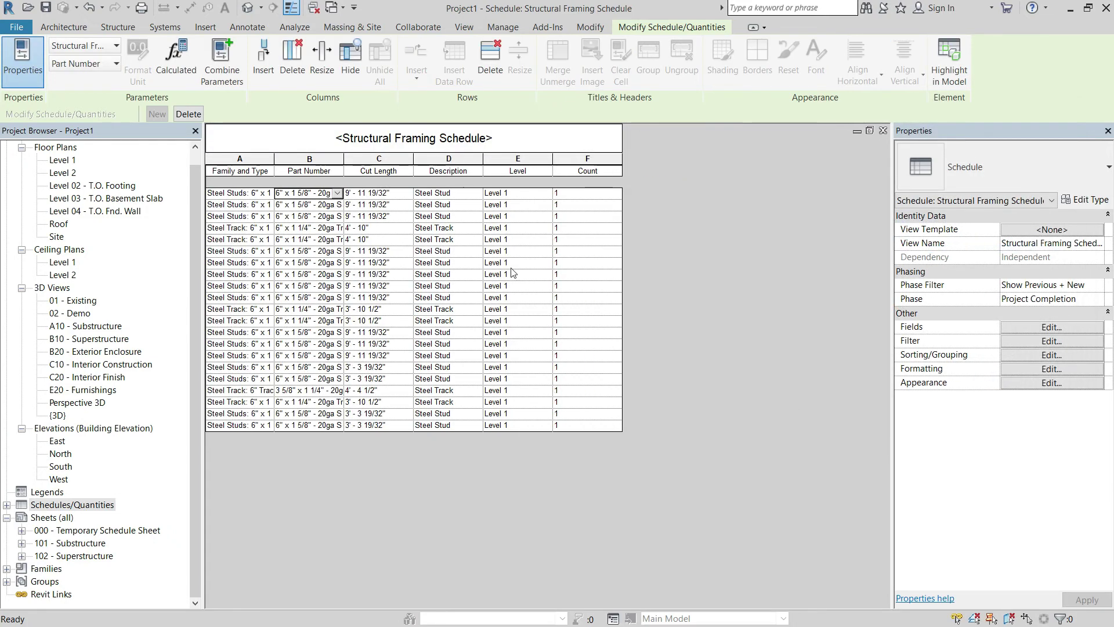
Widen the schedule's Family and Type and Part Number columns to fit their full text
{"action": "left_click_drag", "start_coordinate": [275, 157], "coordinate": [359, 162]}
{"action": "left_click_drag", "start_coordinate": [428, 157], "coordinate": [480, 162]}
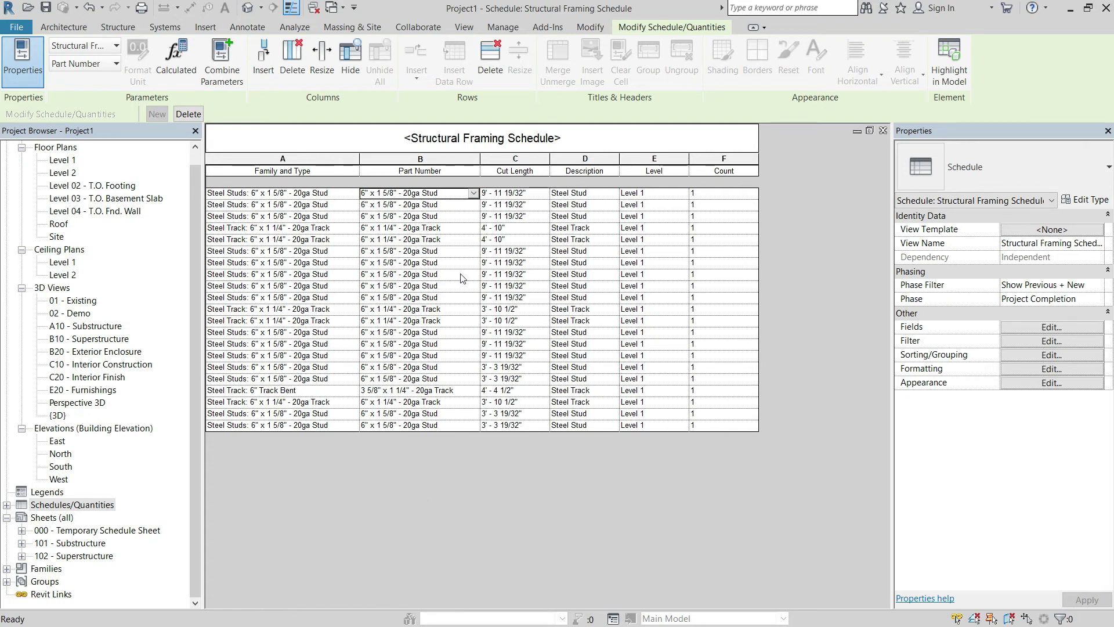
Stop itemizing every instance in the framing schedule and turn on grand totals with title, count, and totals
{"action": "left_click", "coordinate": [1039, 356]}
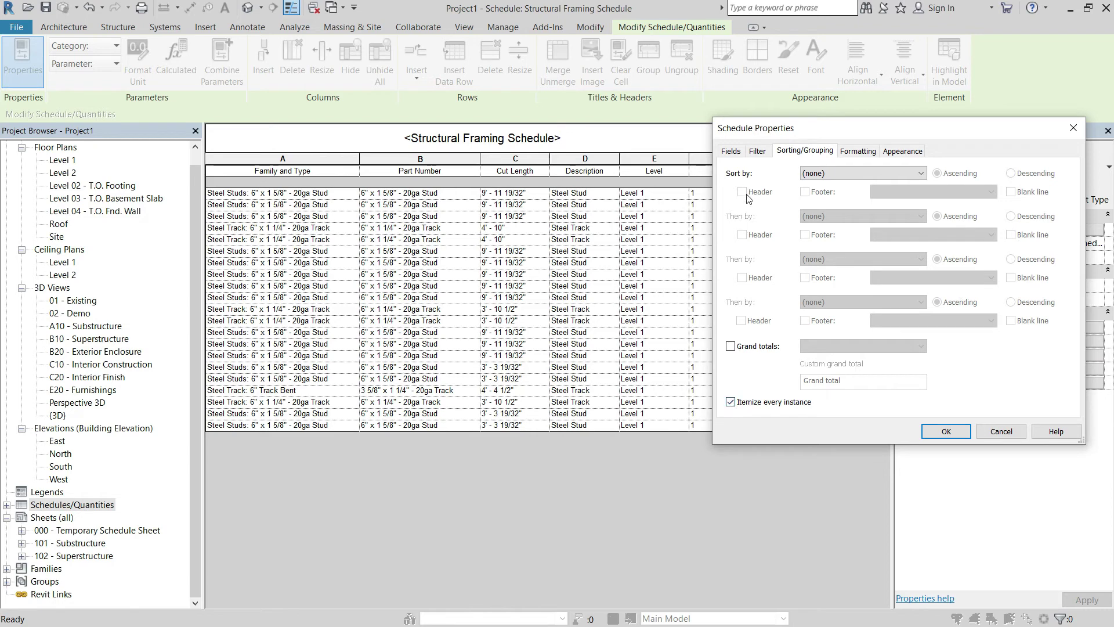
{"action": "left_click", "coordinate": [731, 402]}
{"action": "left_click", "coordinate": [731, 346]}
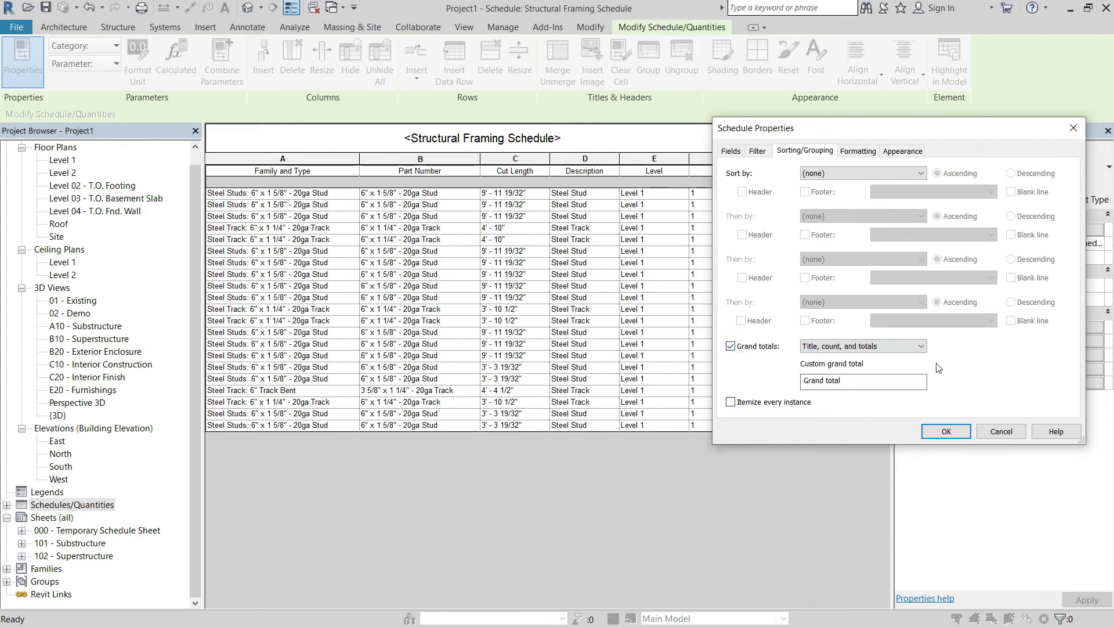
{"action": "left_click", "coordinate": [946, 432]}
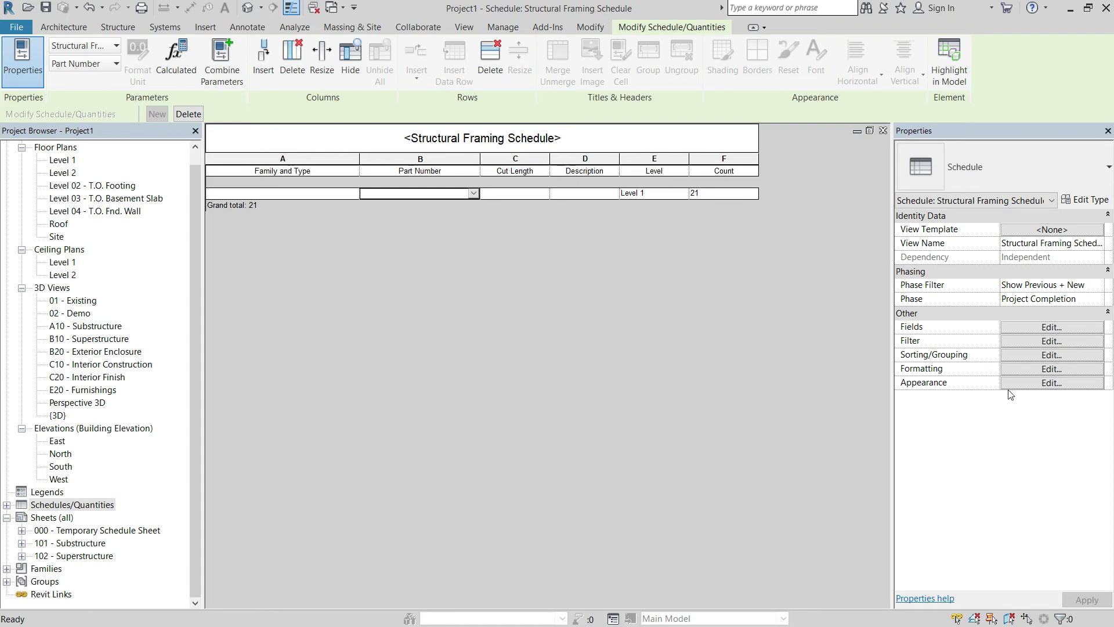
Turn off the schedule's grand totals and sort it by Part Number in ascending order
{"action": "left_click", "coordinate": [1061, 354]}
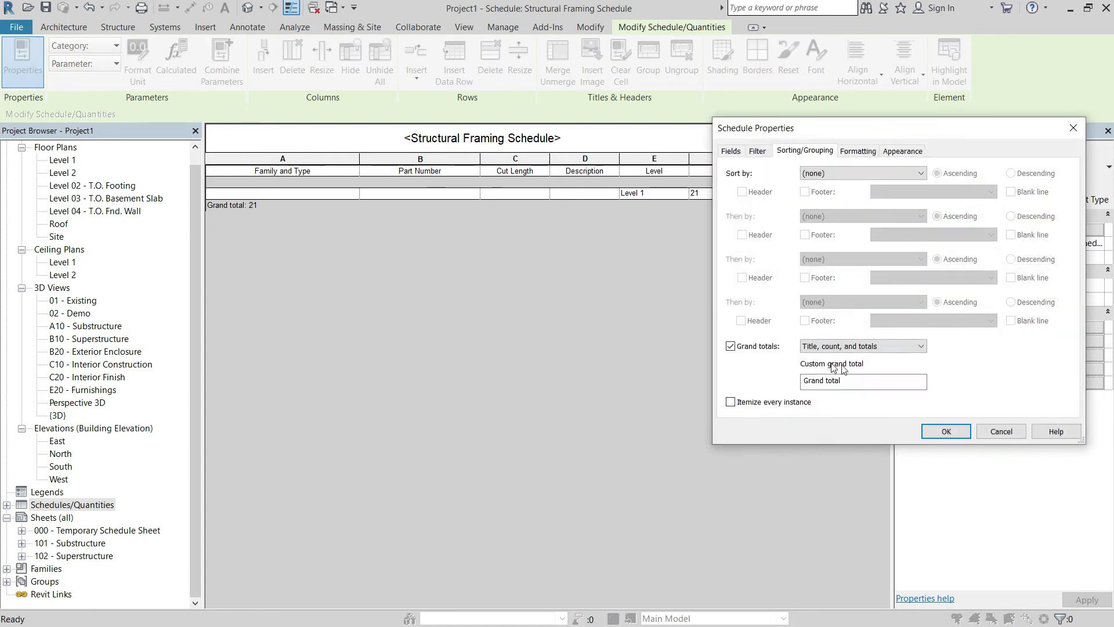
{"action": "left_click", "coordinate": [731, 347]}
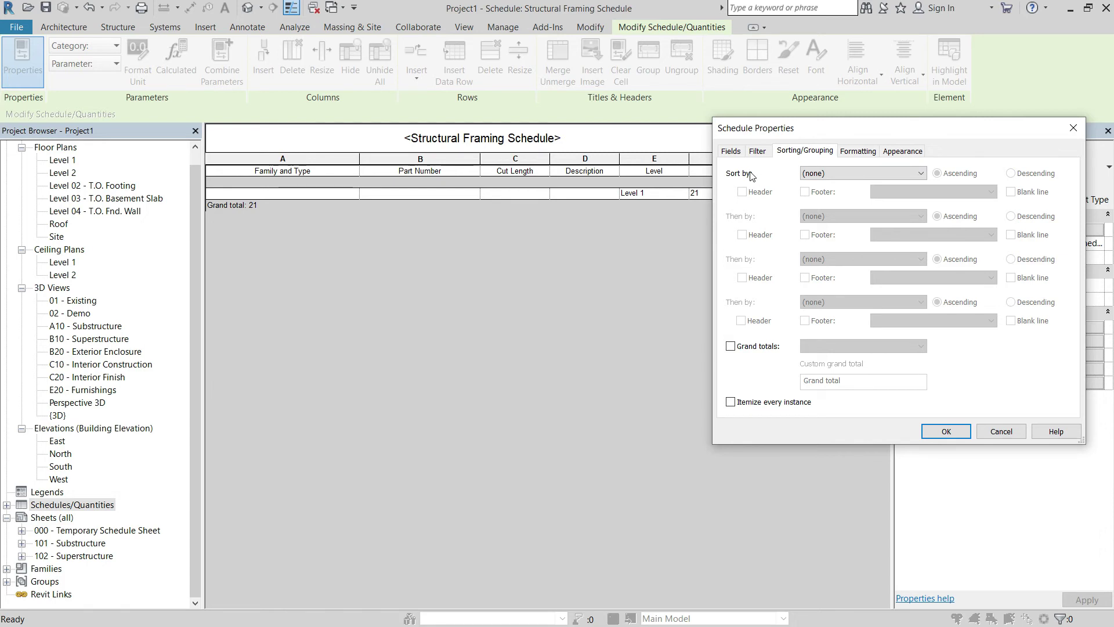
{"action": "left_click", "coordinate": [848, 174]}
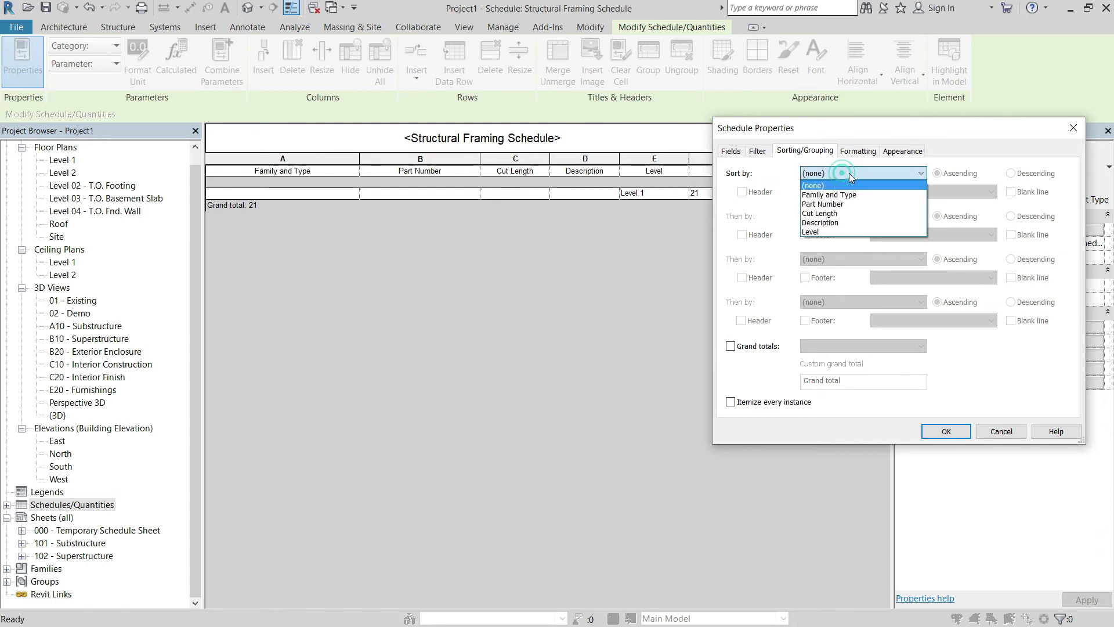
{"action": "left_click", "coordinate": [853, 203]}
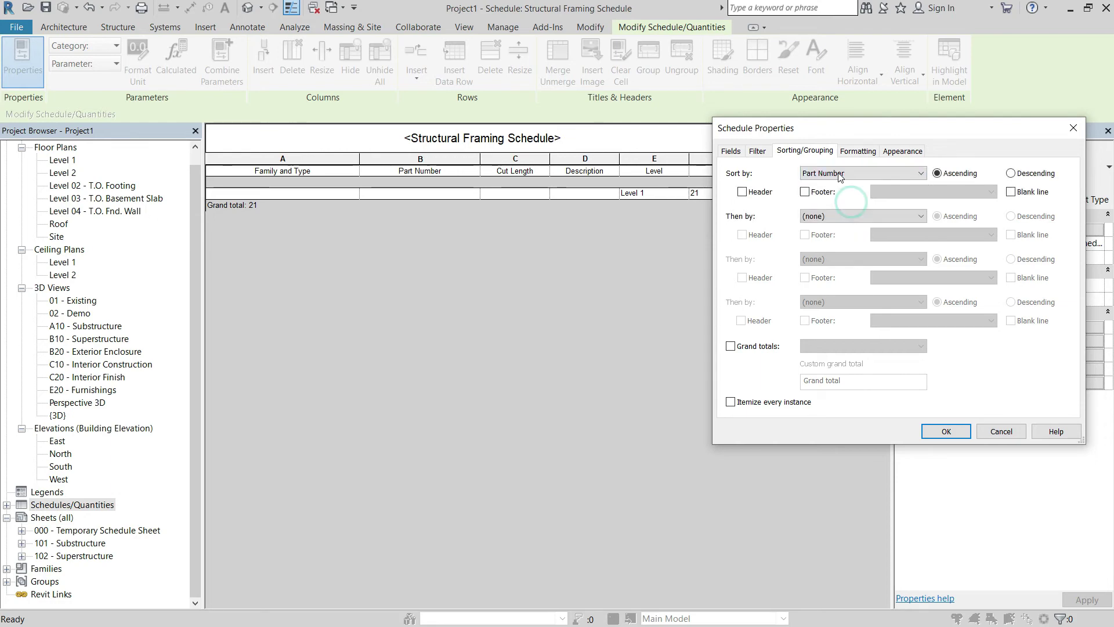
{"action": "left_click", "coordinate": [945, 431]}
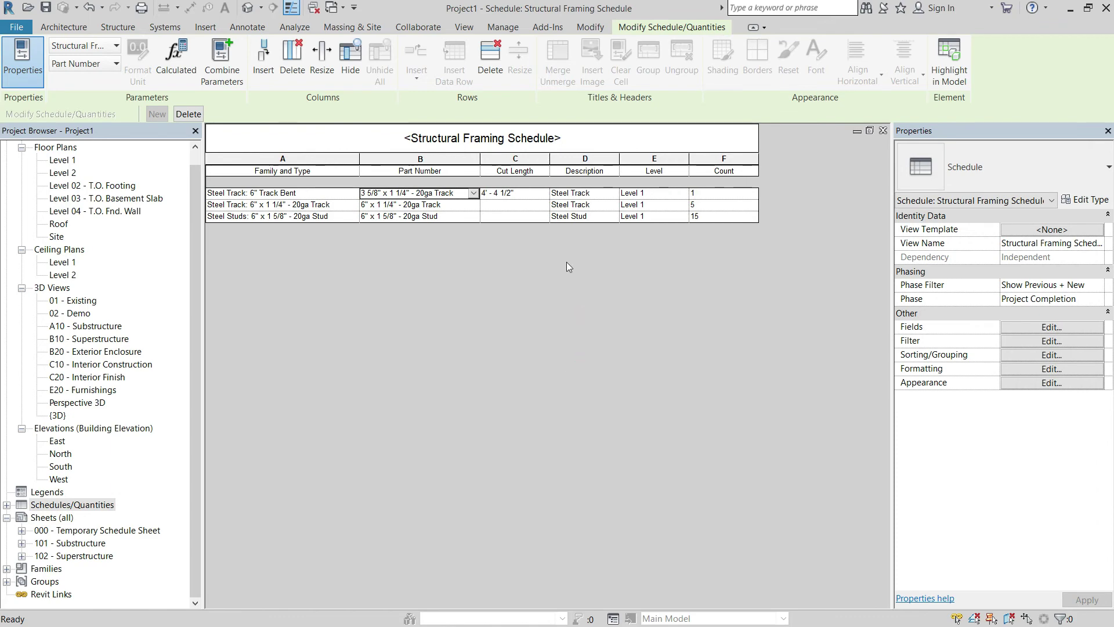
Add Cut Length in ascending order as the schedule's second sorting level, after Part Number
{"action": "left_click", "coordinate": [1022, 354]}
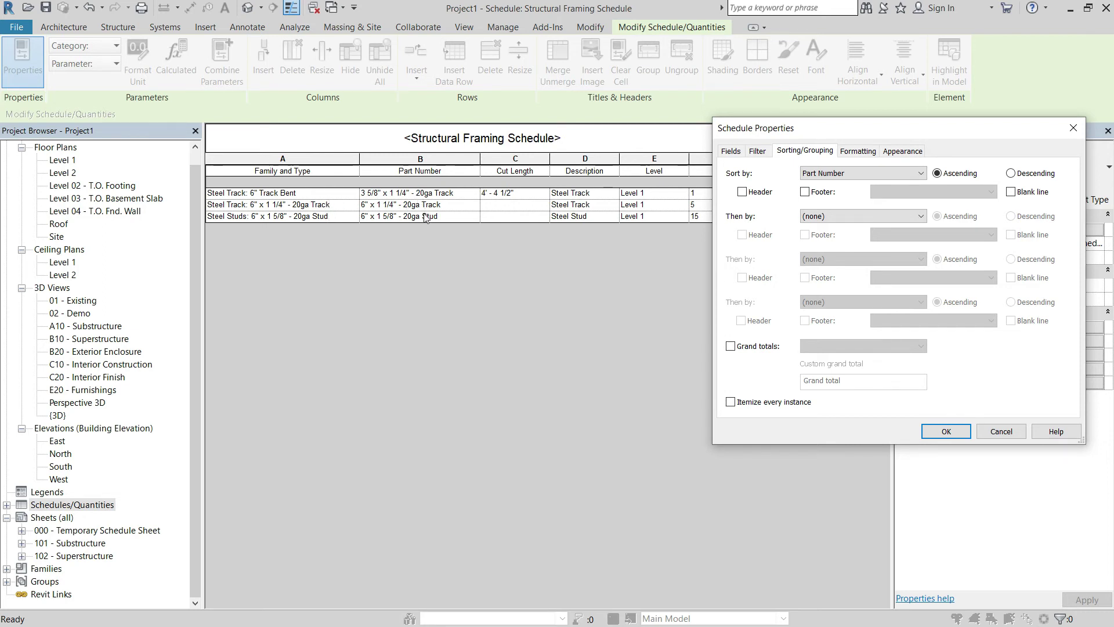
{"action": "left_click", "coordinate": [643, 265]}
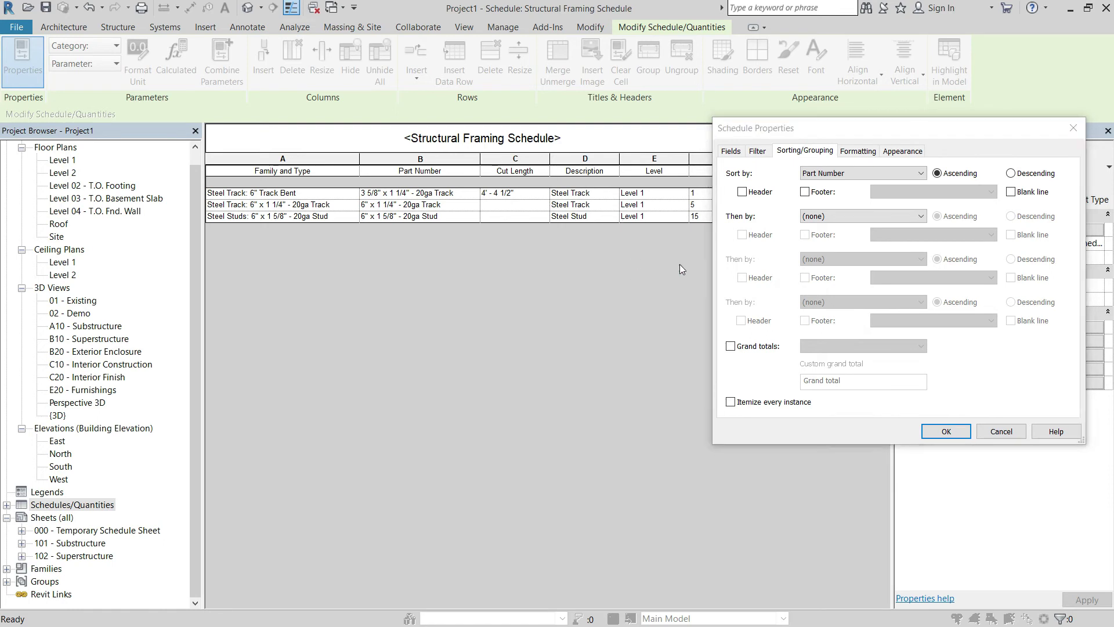
{"action": "left_click", "coordinate": [923, 216]}
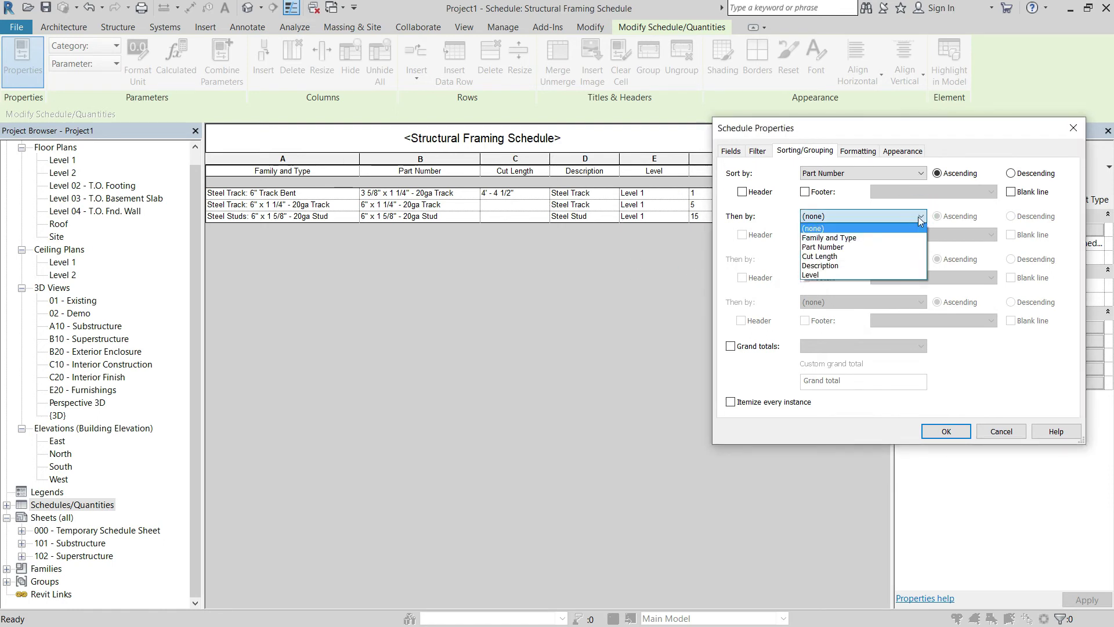
{"action": "left_click", "coordinate": [877, 256]}
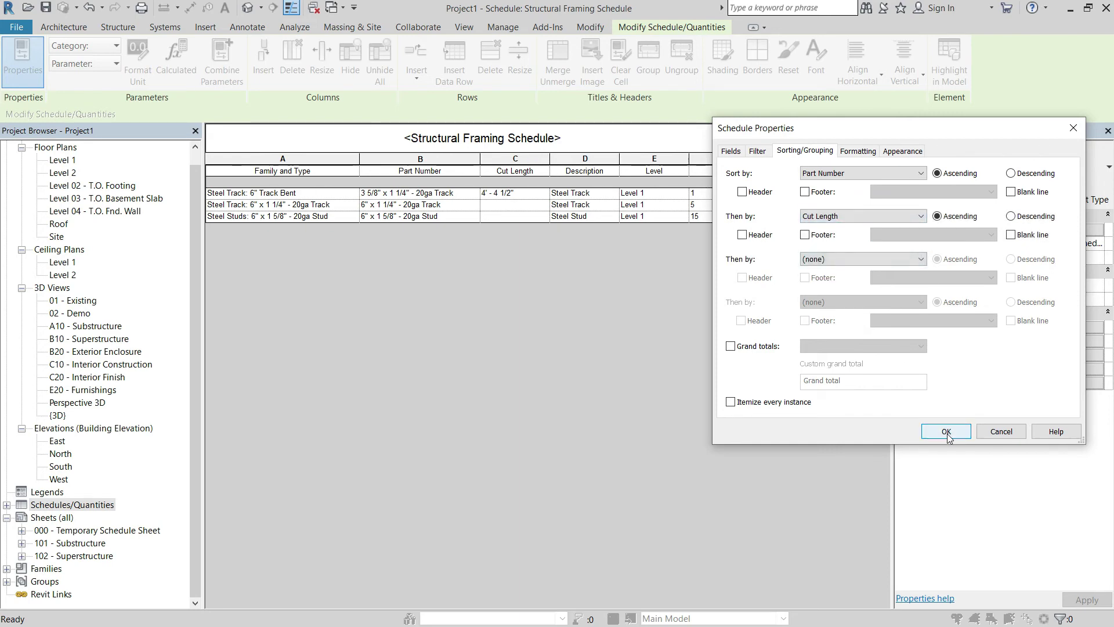
{"action": "left_click", "coordinate": [943, 432]}
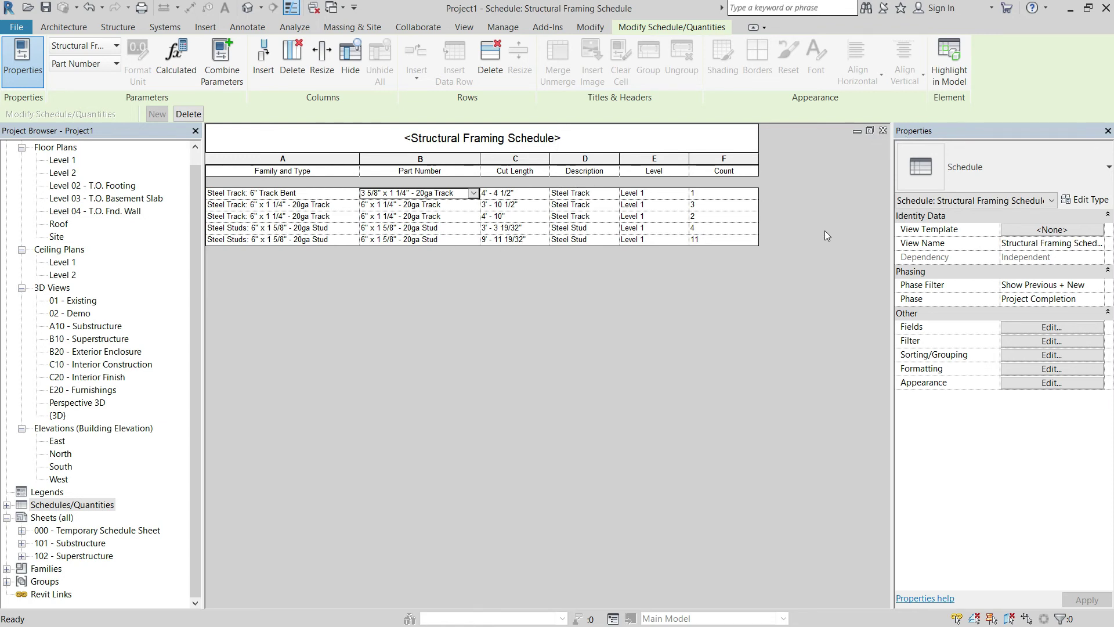
Tile the open views so the 3D view, the Level 1 plan and the framing schedule show together
{"action": "type", "text": "wt"}
{"action": "key", "text": "Escape"}
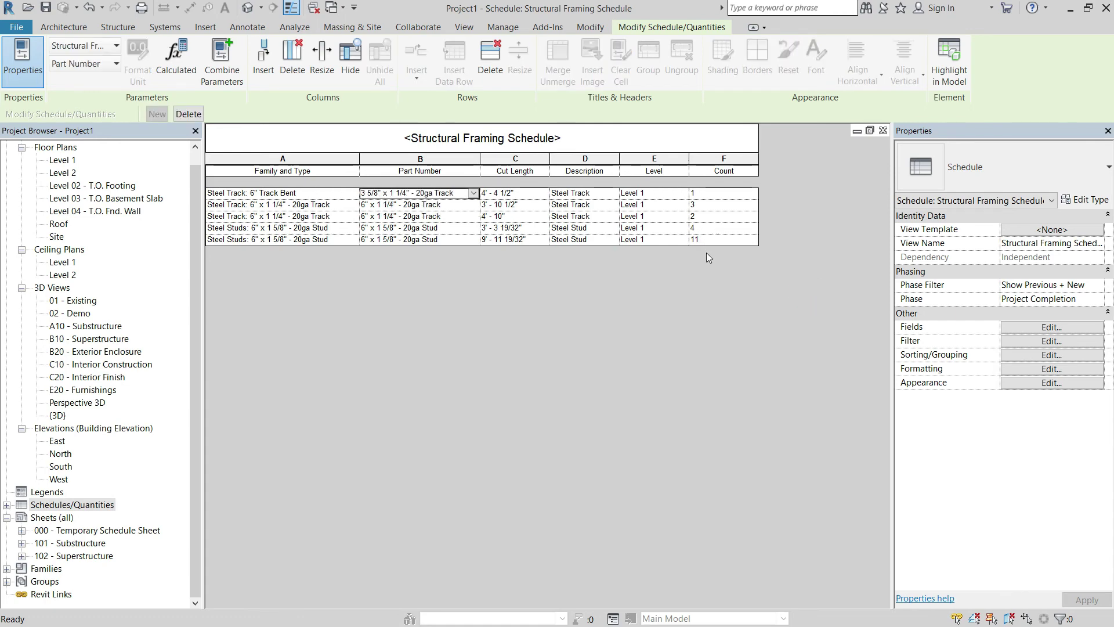
{"action": "key", "text": "ctrl+Tab"}
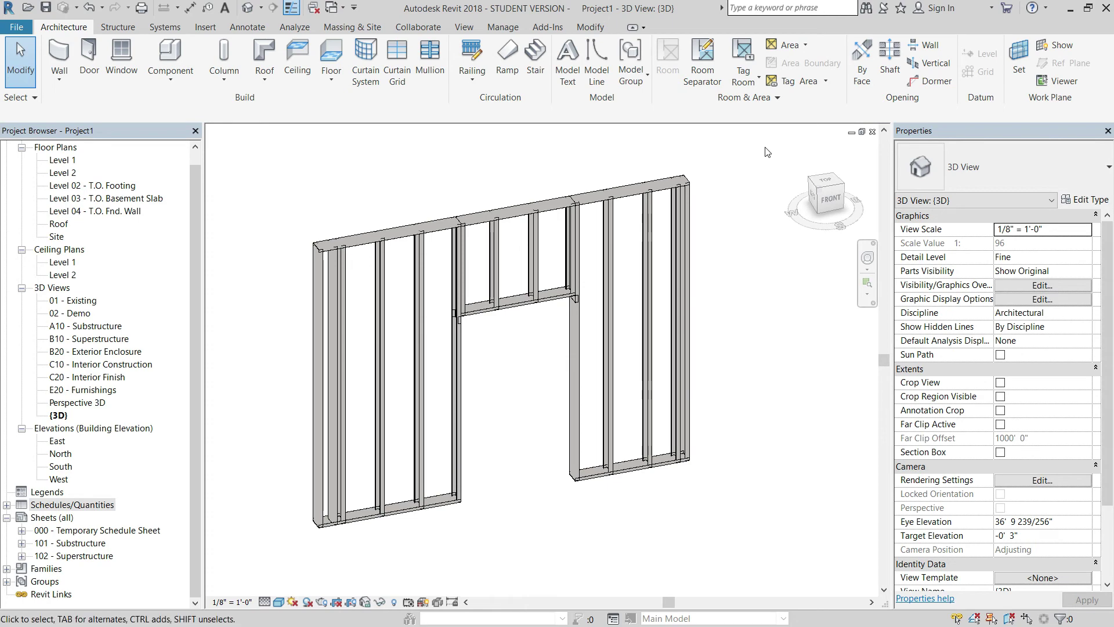
{"action": "key", "text": "w"}
{"action": "key", "text": "t"}
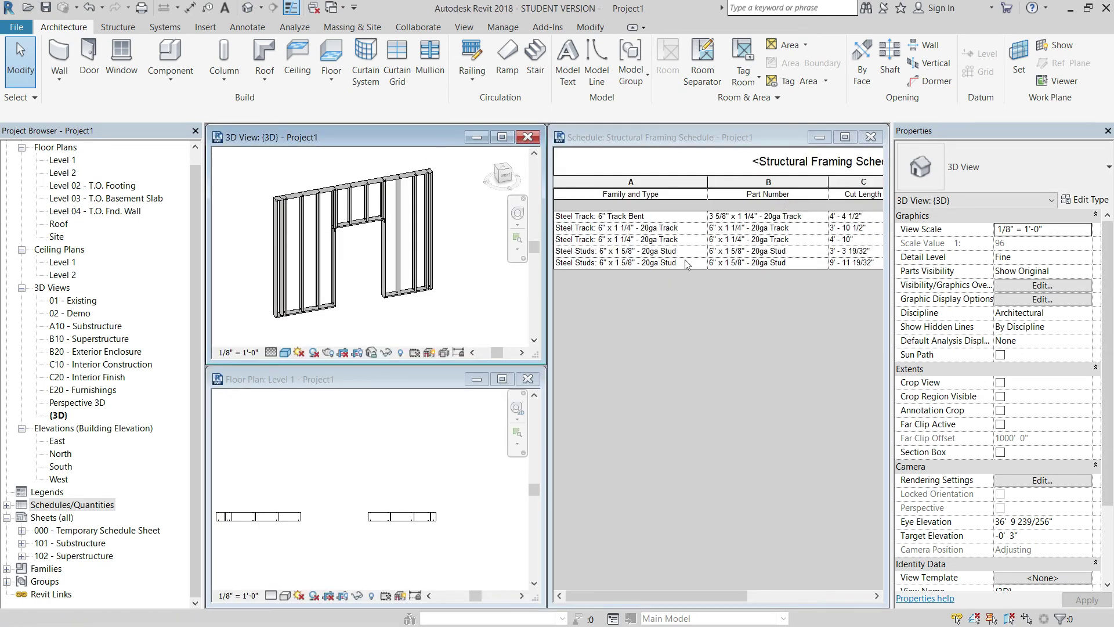
{"action": "scroll", "coordinate": [414, 264], "scroll_direction": "up", "scroll_amount": 1}
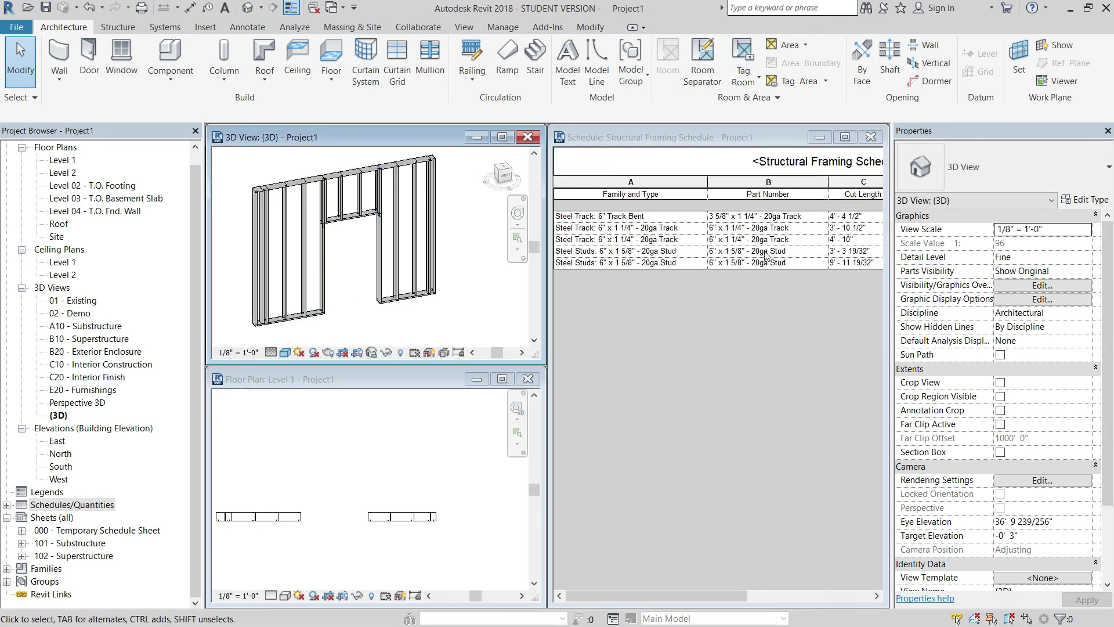
Highlight the 9' - 11 19/32" studs in the model from their schedule row and examine them in the 3D view
{"action": "left_click", "coordinate": [632, 264]}
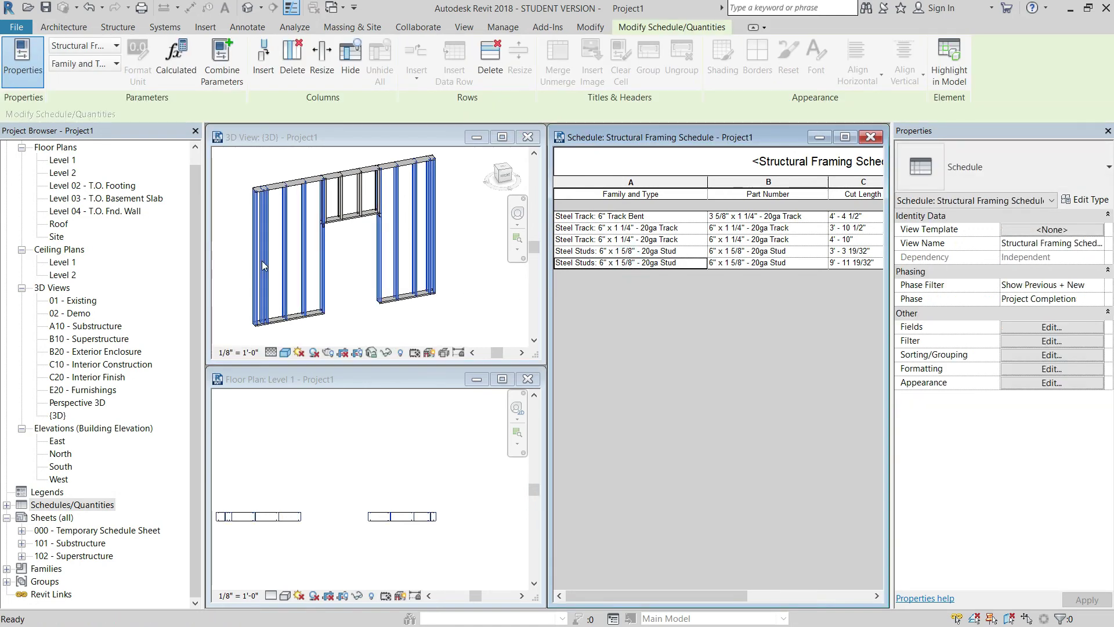
{"action": "scroll", "coordinate": [369, 225], "scroll_direction": "up", "scroll_amount": 1}
{"action": "middle_click_drag", "start_coordinate": [369, 225], "coordinate": [373, 227]}
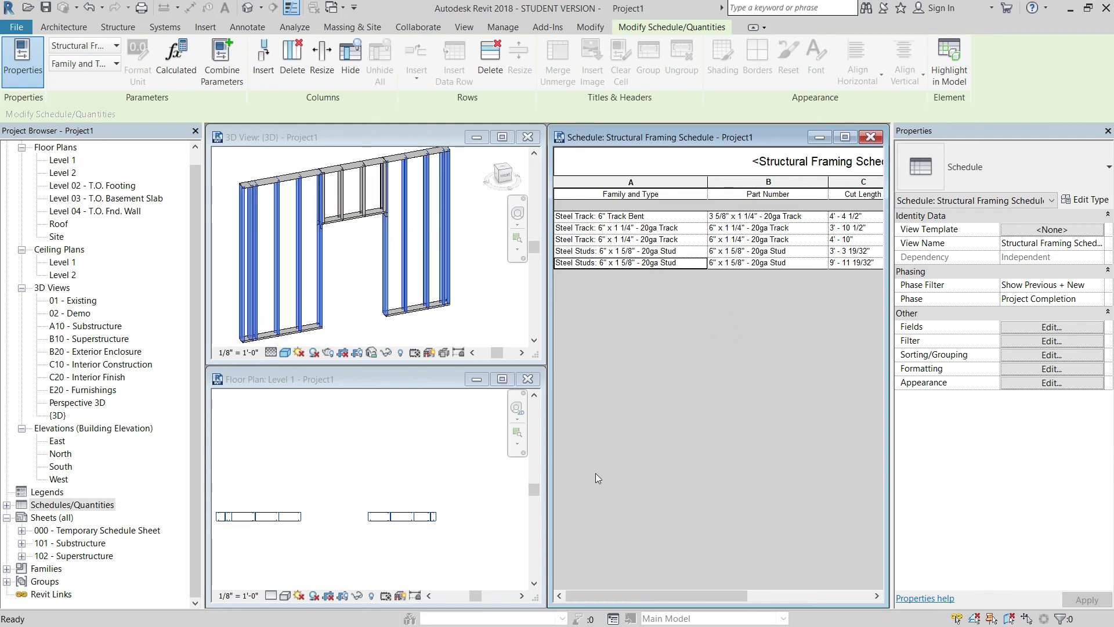
{"action": "left_click_drag", "start_coordinate": [654, 593], "coordinate": [628, 593]}
Highlight the 3' - 10 1/2", 4' - 10" and bent track rows one by one, comparing each with the 3D view and its schedule data
{"action": "left_click", "coordinate": [783, 231]}
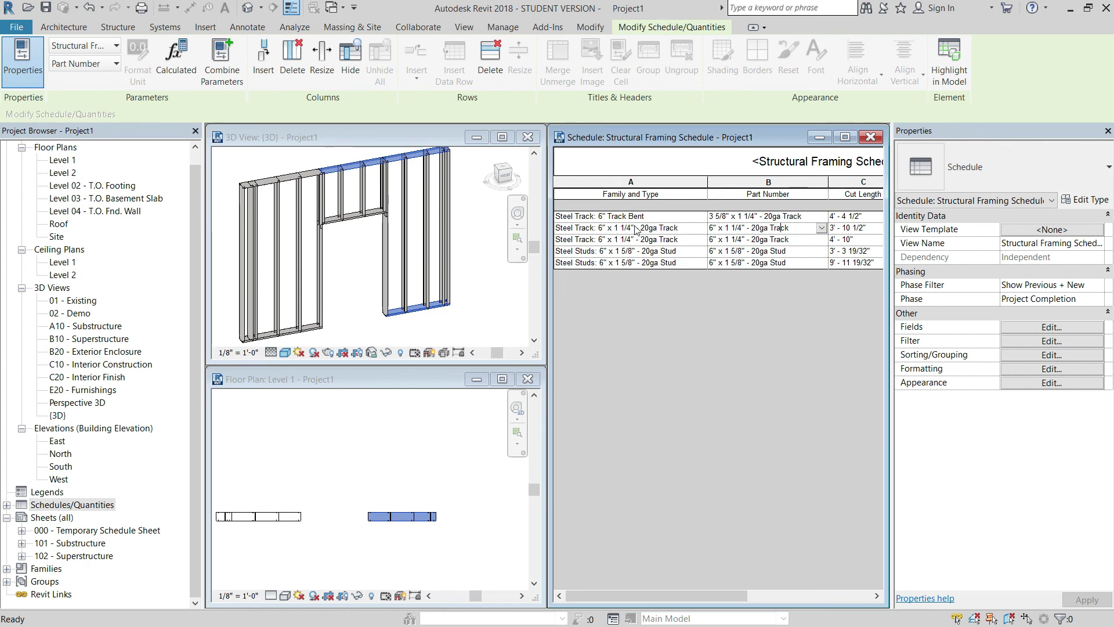
{"action": "left_click", "coordinate": [655, 242]}
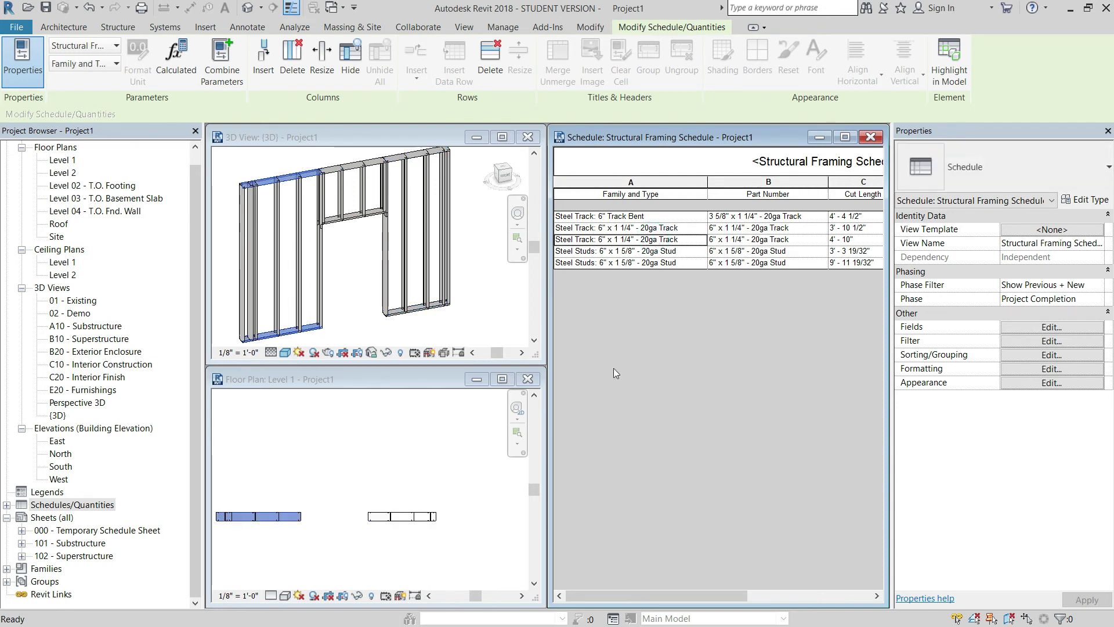
{"action": "left_click", "coordinate": [647, 216]}
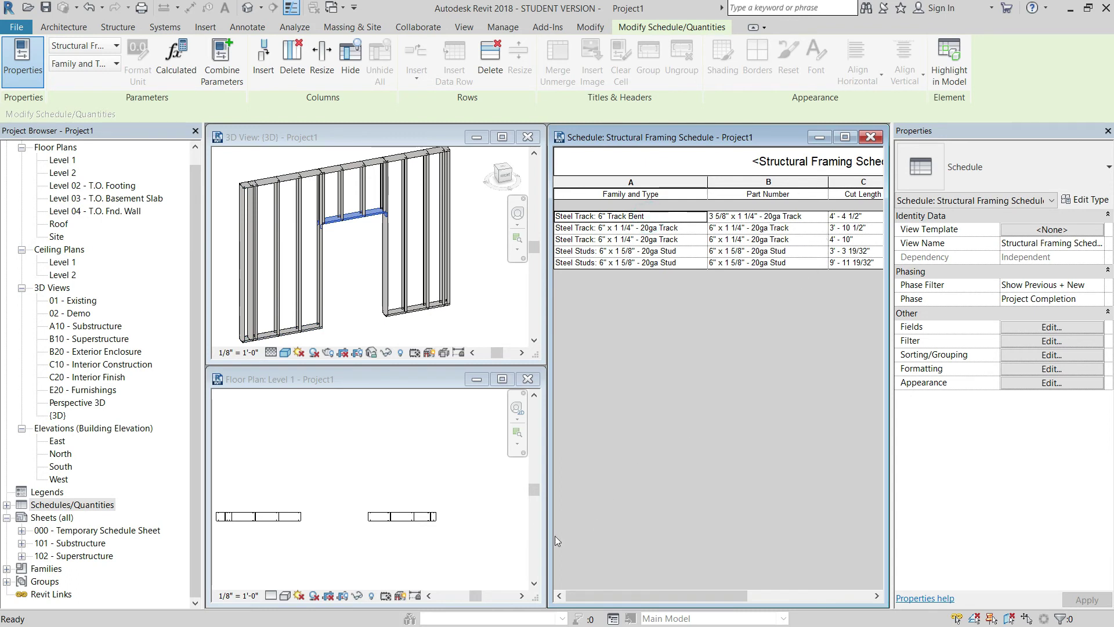
{"action": "left_click_drag", "start_coordinate": [589, 596], "coordinate": [628, 596]}
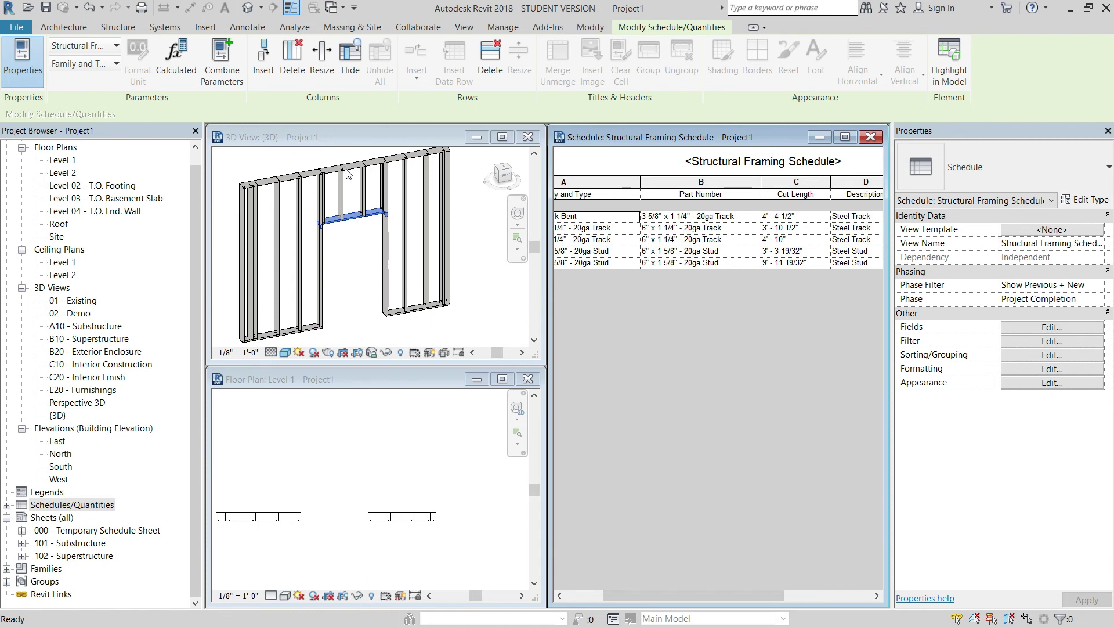
{"action": "left_click", "coordinate": [597, 229]}
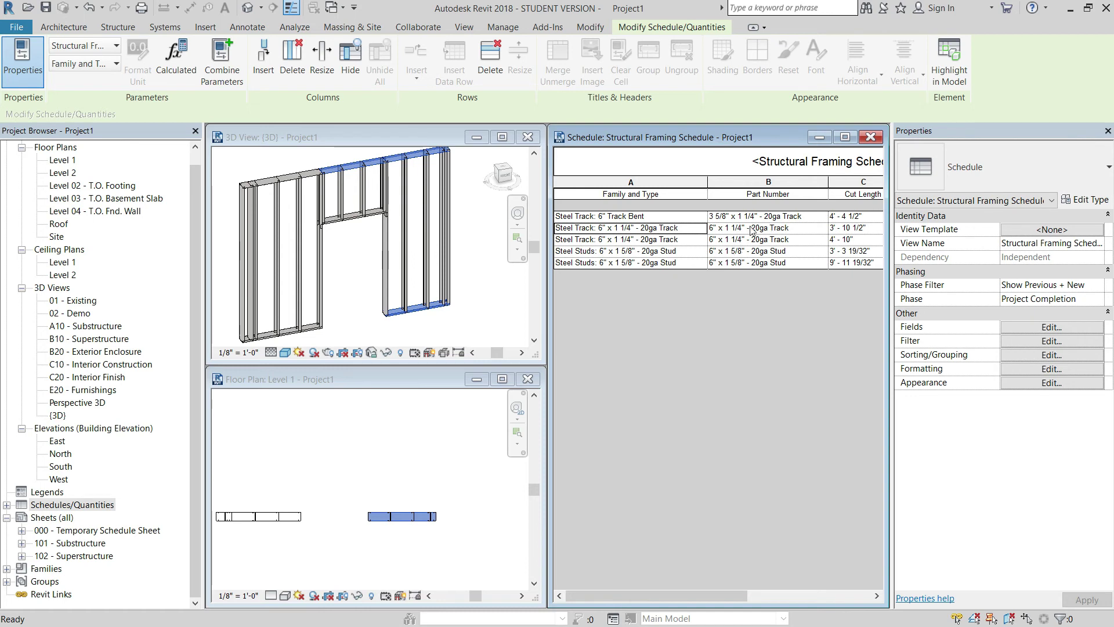
{"action": "key", "text": "Up"}
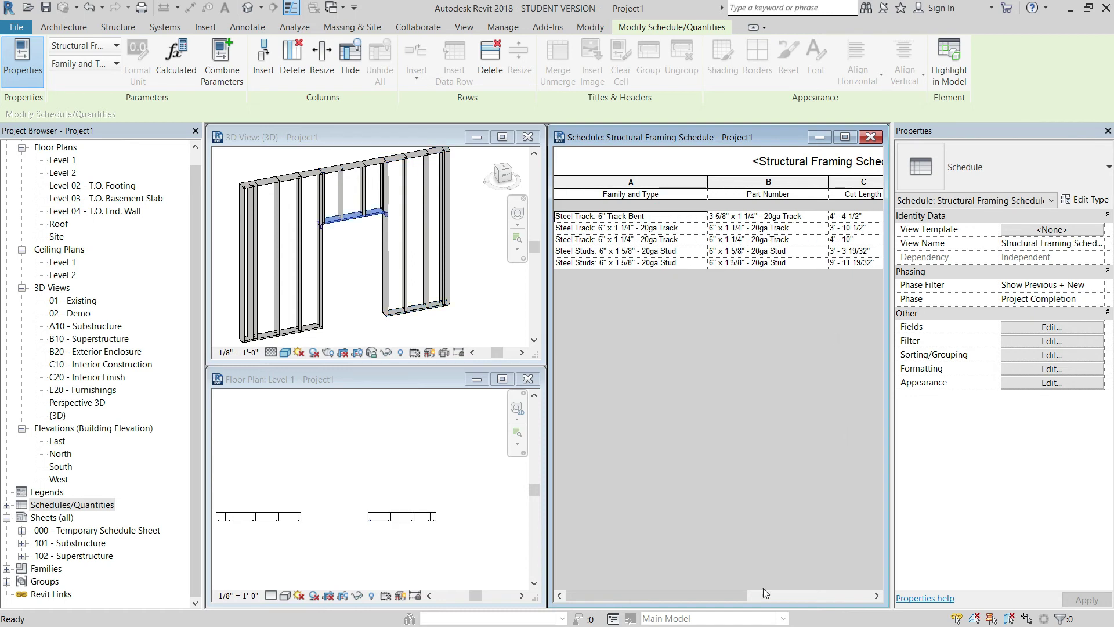
{"action": "left_click_drag", "start_coordinate": [733, 597], "coordinate": [793, 581]}
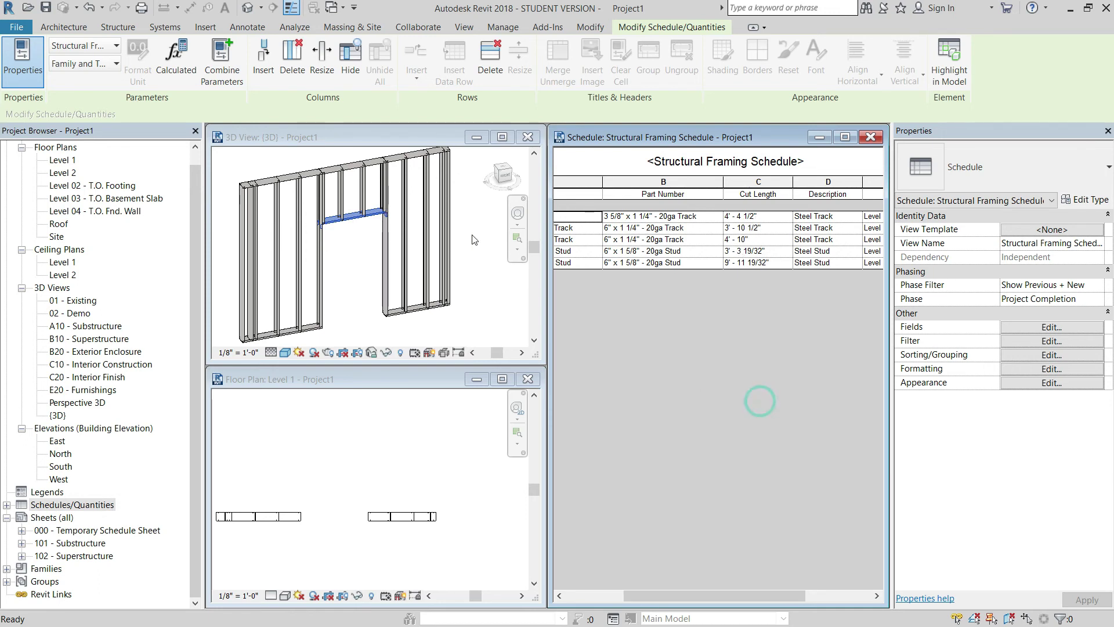
Change the curtain panel above the door opening to the 6" Stud Wall type of Steel Stud Family V3
{"action": "left_click", "coordinate": [342, 183]}
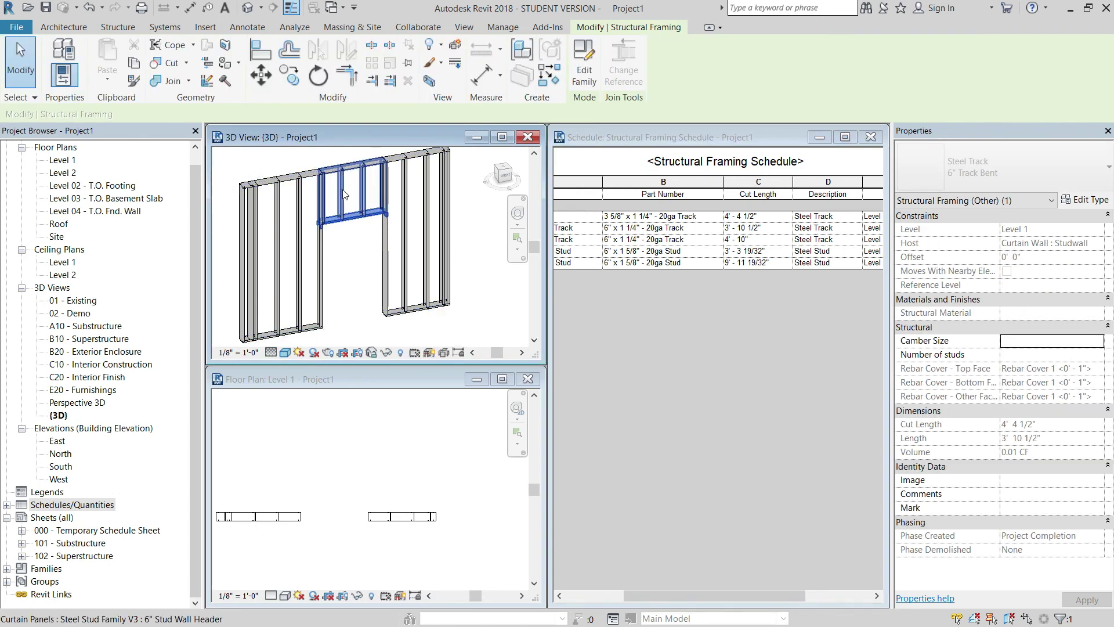
{"action": "left_click", "coordinate": [343, 196]}
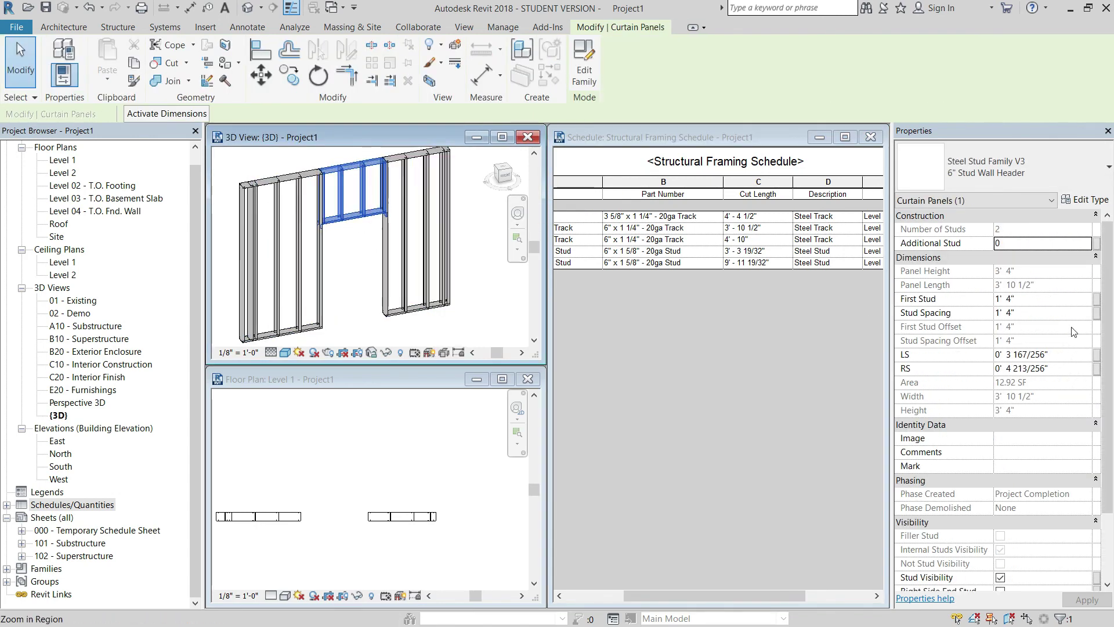
{"action": "left_click", "coordinate": [1069, 171]}
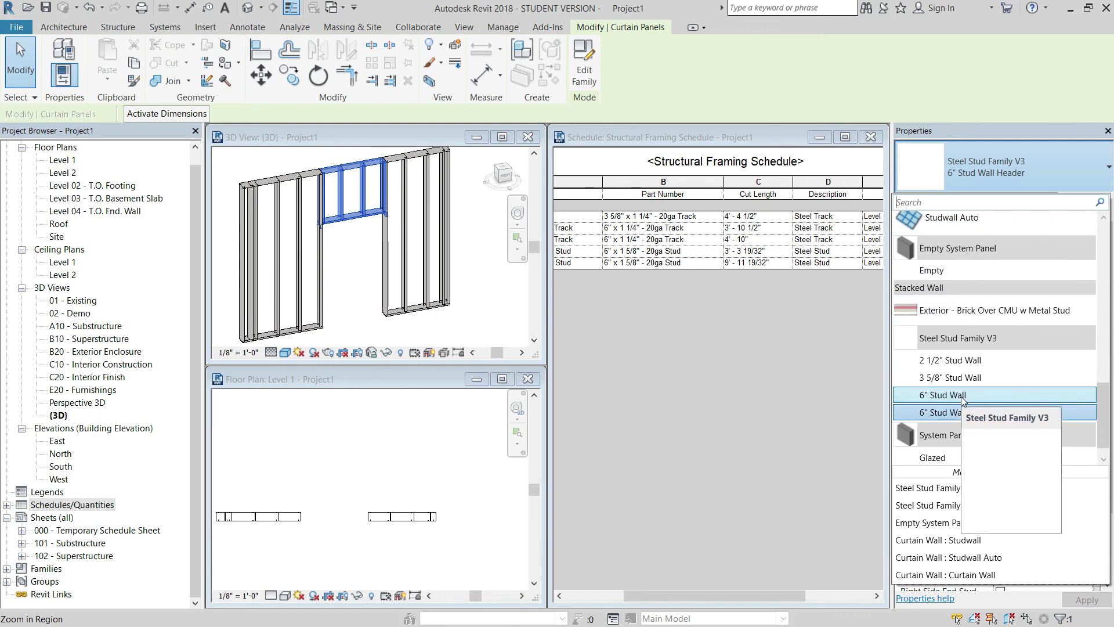
{"action": "left_click", "coordinate": [1001, 412]}
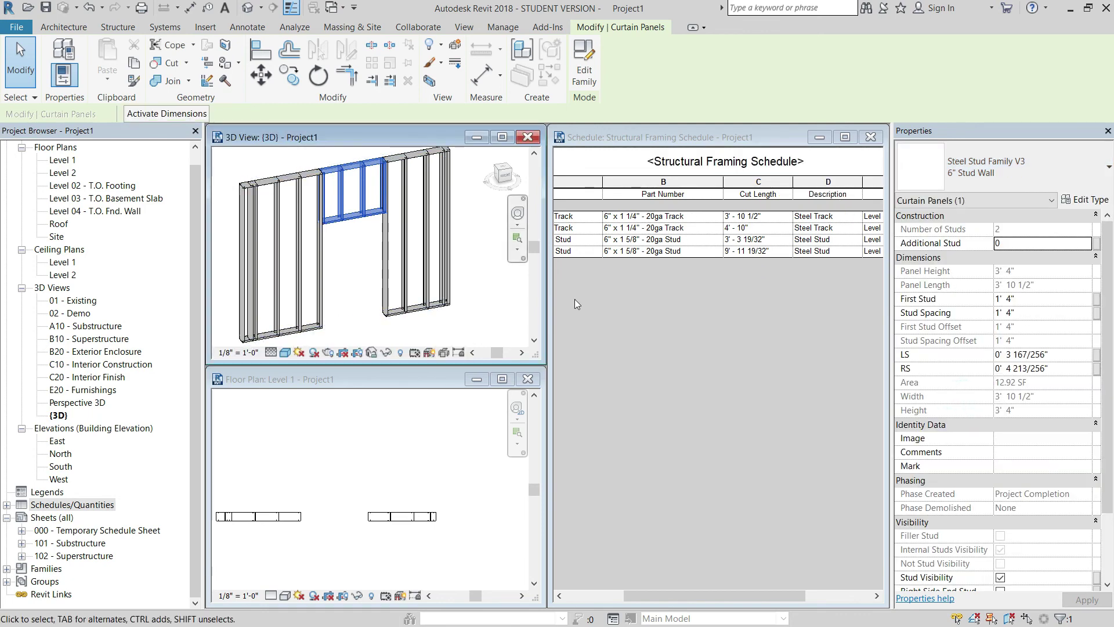
{"action": "left_click", "coordinate": [706, 315]}
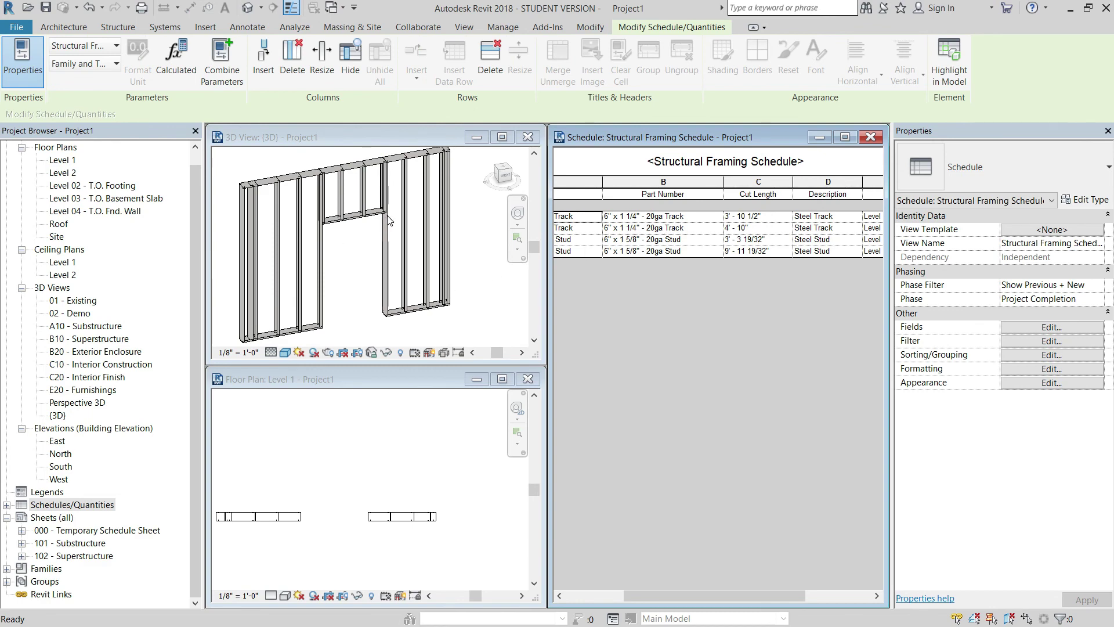
Set the curtain panel above the door opening to the 6" Stud Wall Header type and inspect it in the 3D view
{"action": "left_click", "coordinate": [362, 220]}
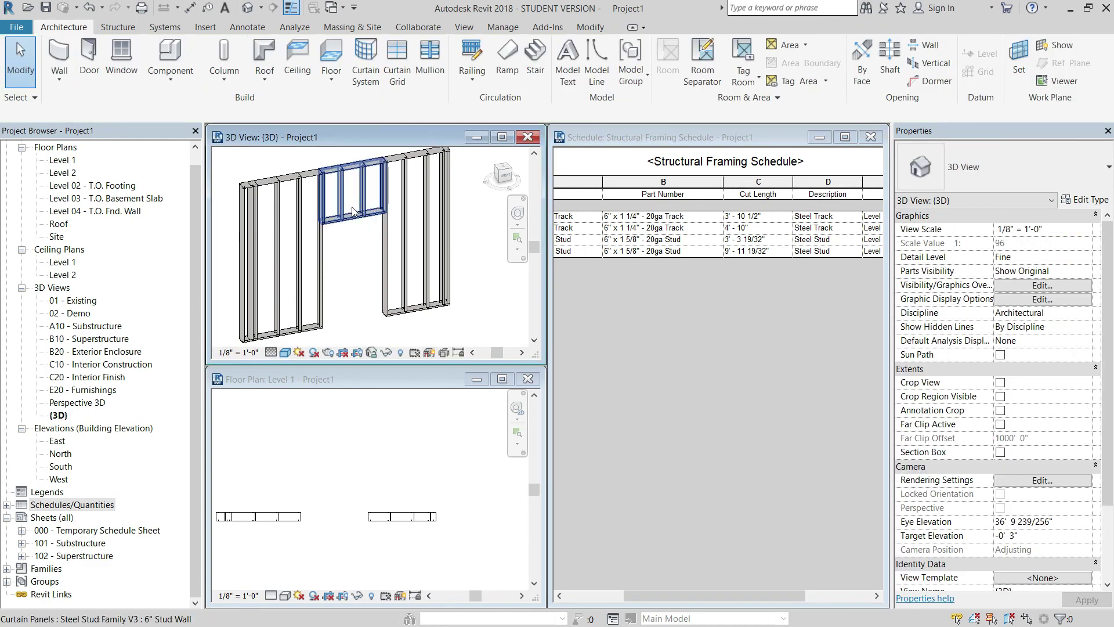
{"action": "left_click", "coordinate": [356, 194]}
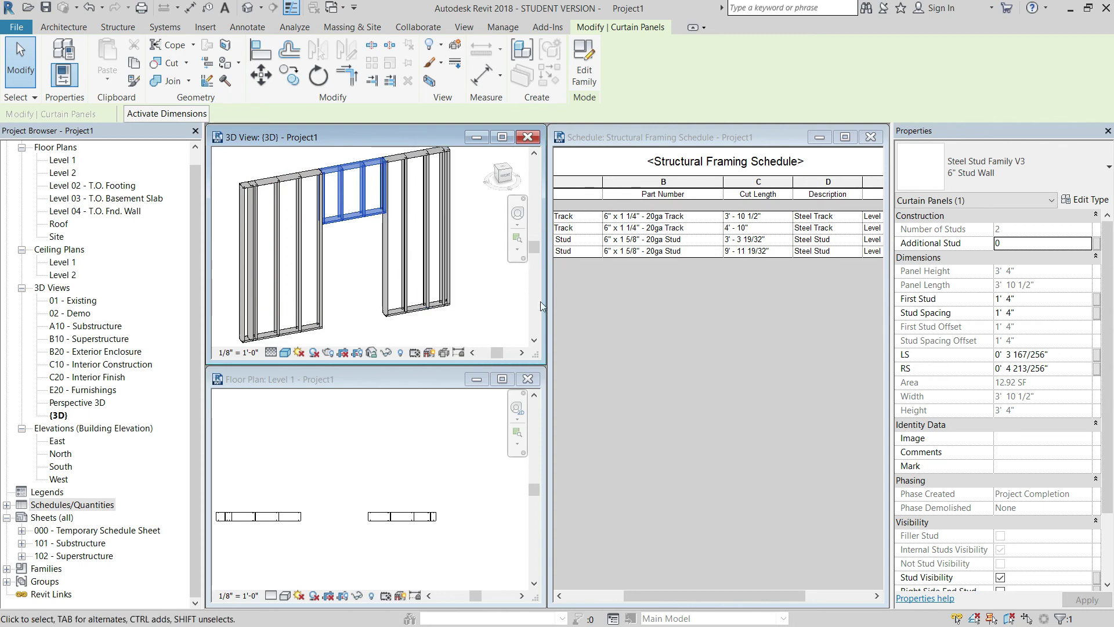
{"action": "left_click", "coordinate": [1033, 162]}
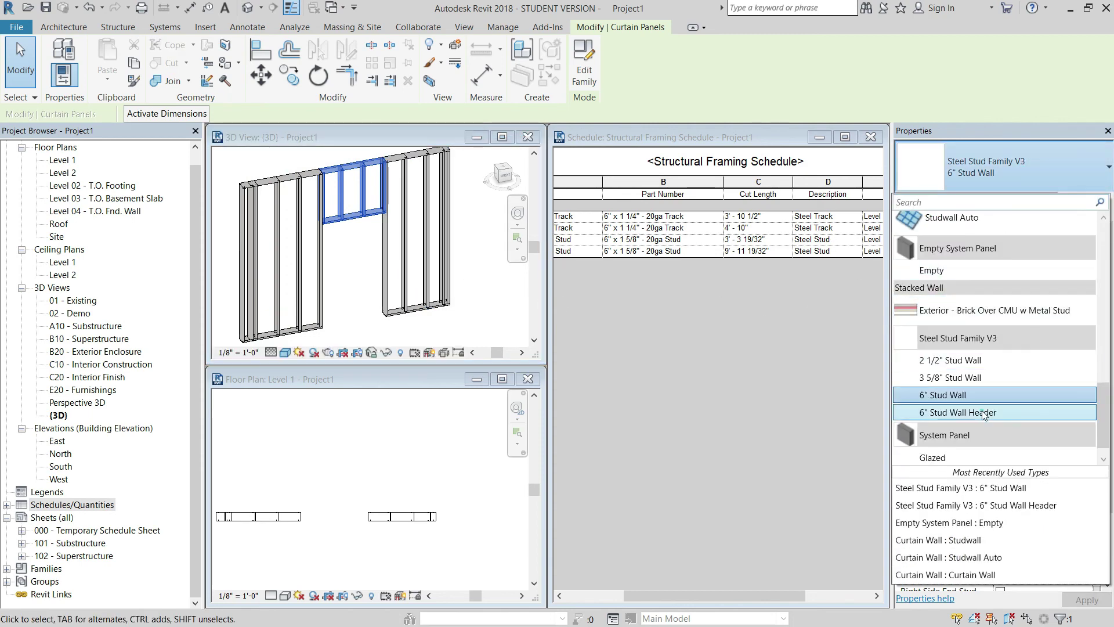
{"action": "left_click", "coordinate": [1013, 412]}
{"action": "left_click", "coordinate": [446, 316]}
{"action": "middle_click_drag", "start_coordinate": [435, 321], "coordinate": [332, 283], "text": "shift"}
{"action": "scroll", "coordinate": [336, 283], "scroll_direction": "up", "scroll_amount": 1}
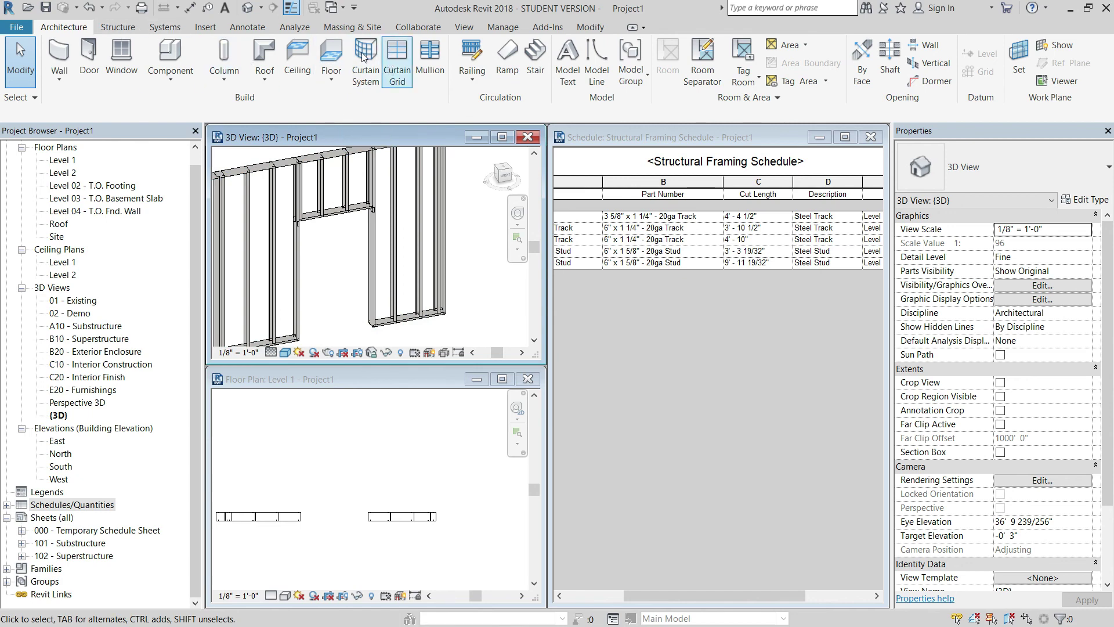
Add a one-segment horizontal curtain grid line across the door opening at the panel's midpoint, 3' - 4" above its base
{"action": "left_click", "coordinate": [390, 69]}
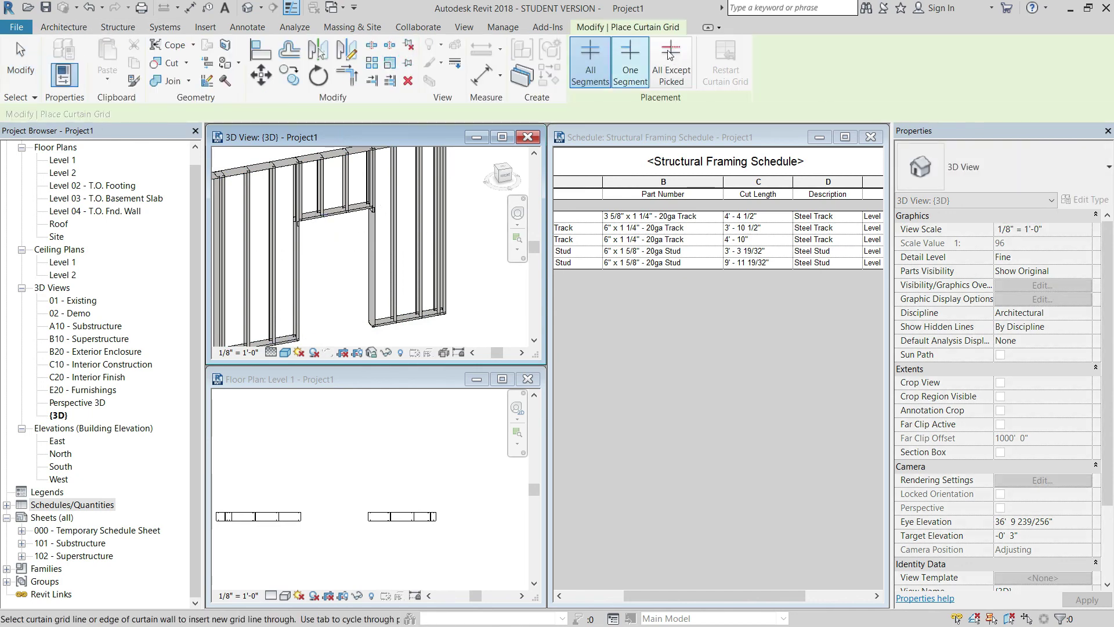
{"action": "left_click", "coordinate": [630, 64]}
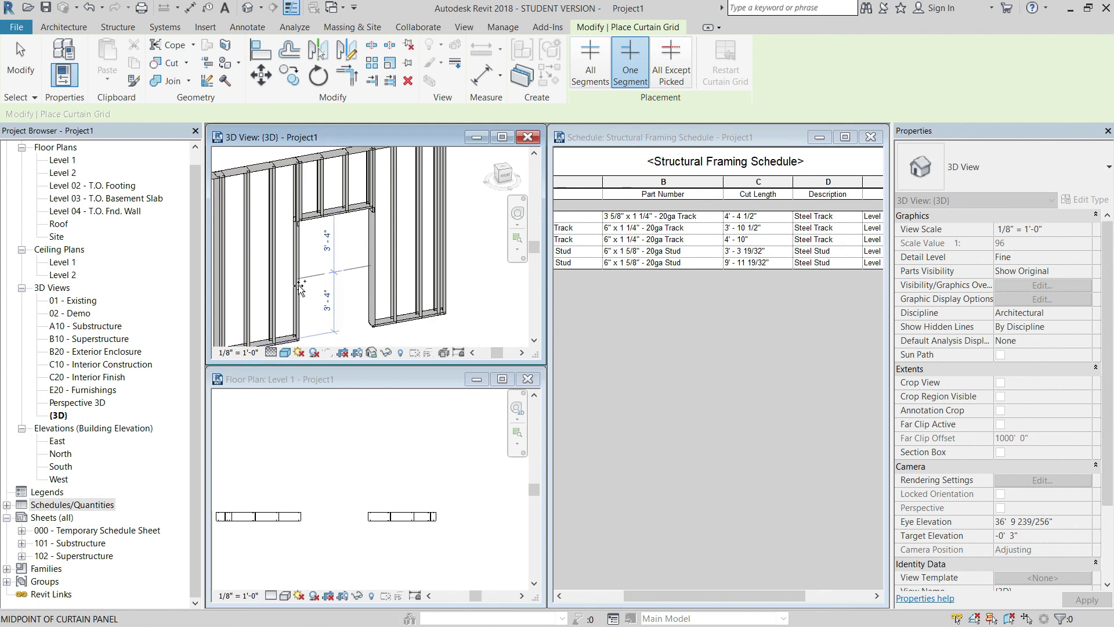
{"action": "left_click", "coordinate": [364, 292]}
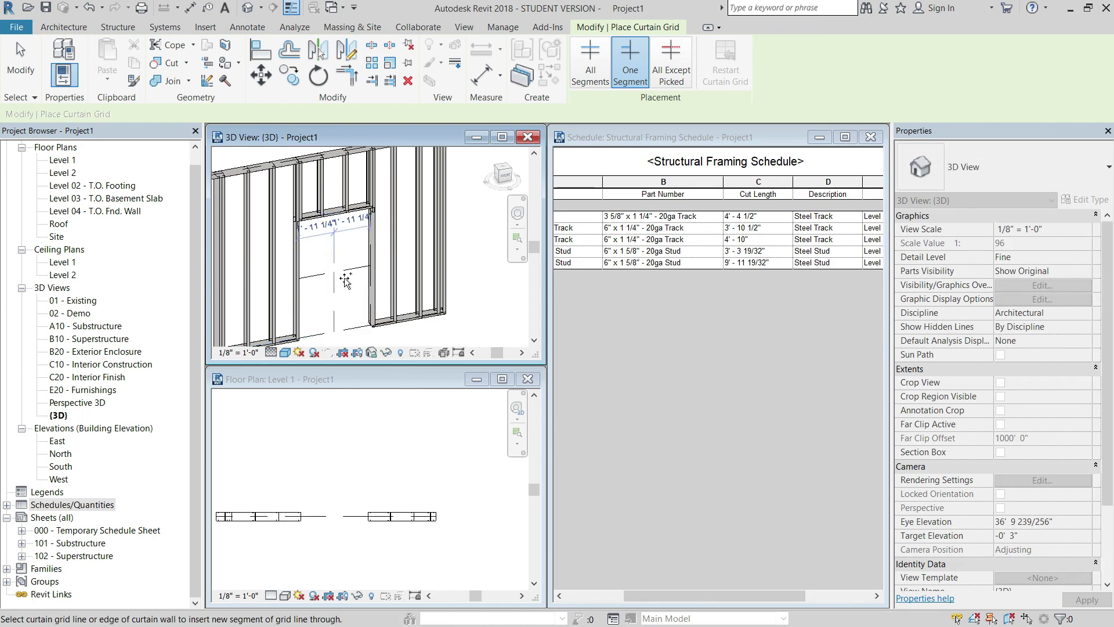
{"action": "key", "text": "Escape"}
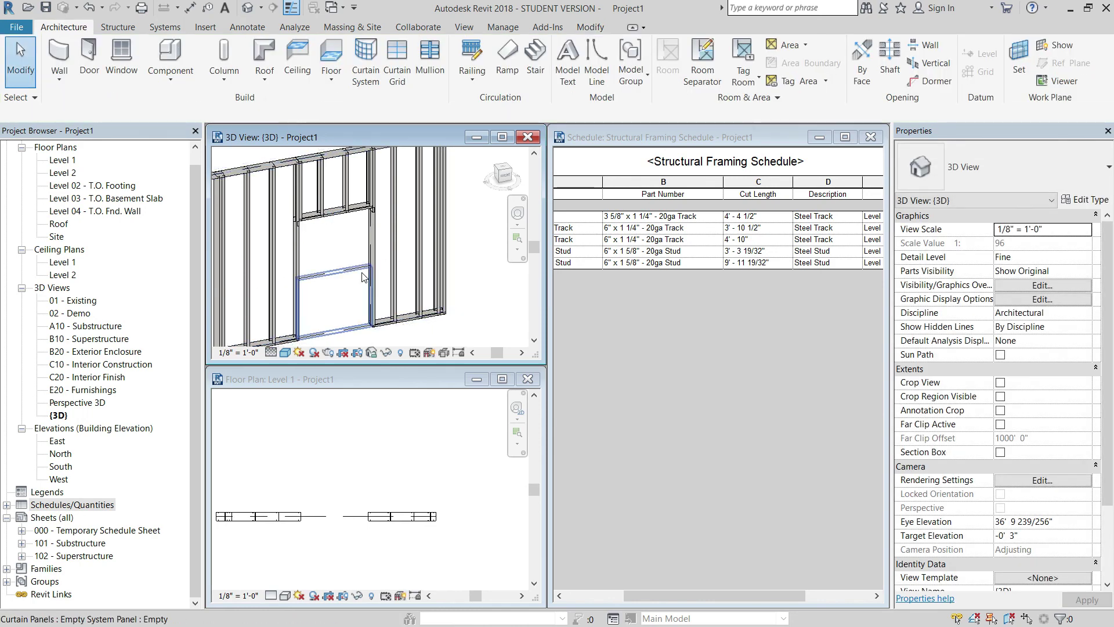
Change the empty panel below the new grid line to Steel Stud Family V3's 3 5/8" Stud Wall type and inspect it in the schedule and 3D view
{"action": "left_click", "coordinate": [363, 276]}
{"action": "left_click", "coordinate": [1022, 173]}
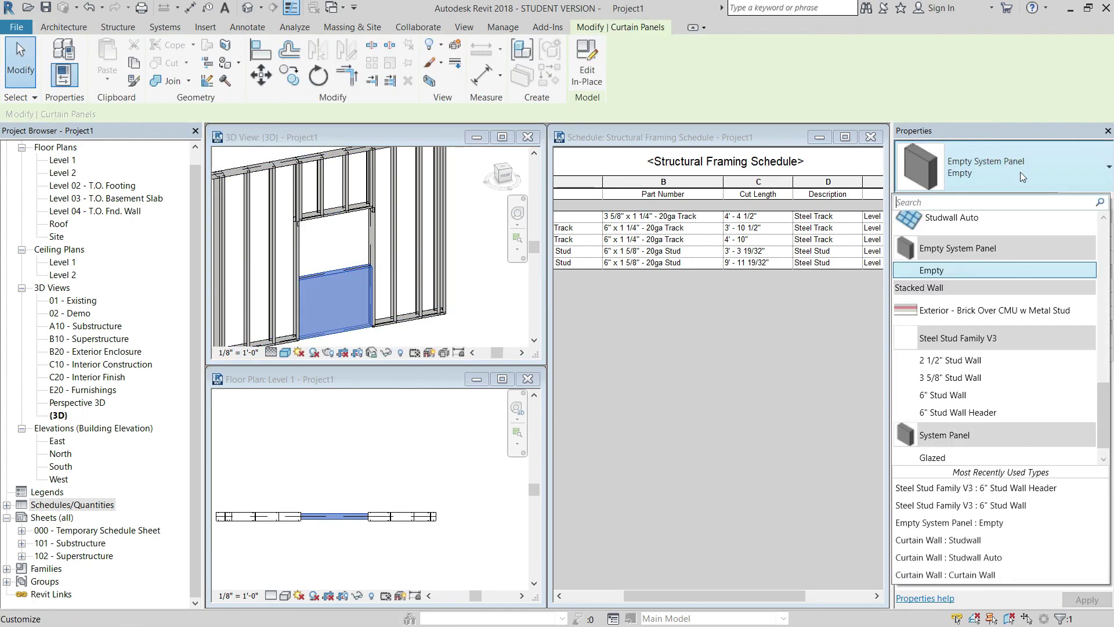
{"action": "left_click", "coordinate": [966, 378]}
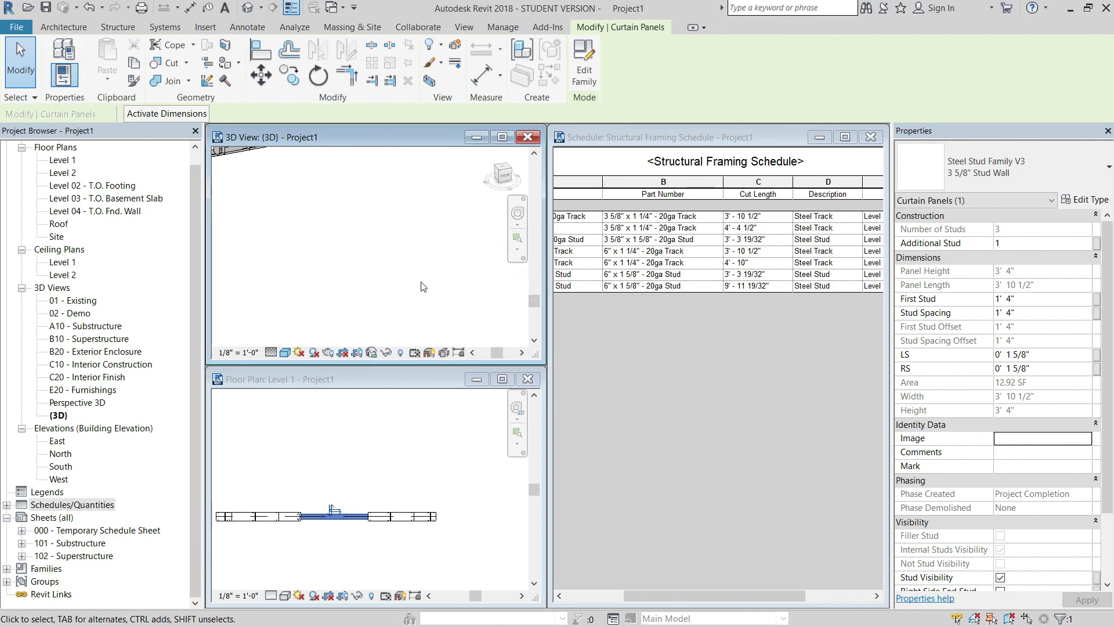
{"action": "left_click", "coordinate": [705, 374]}
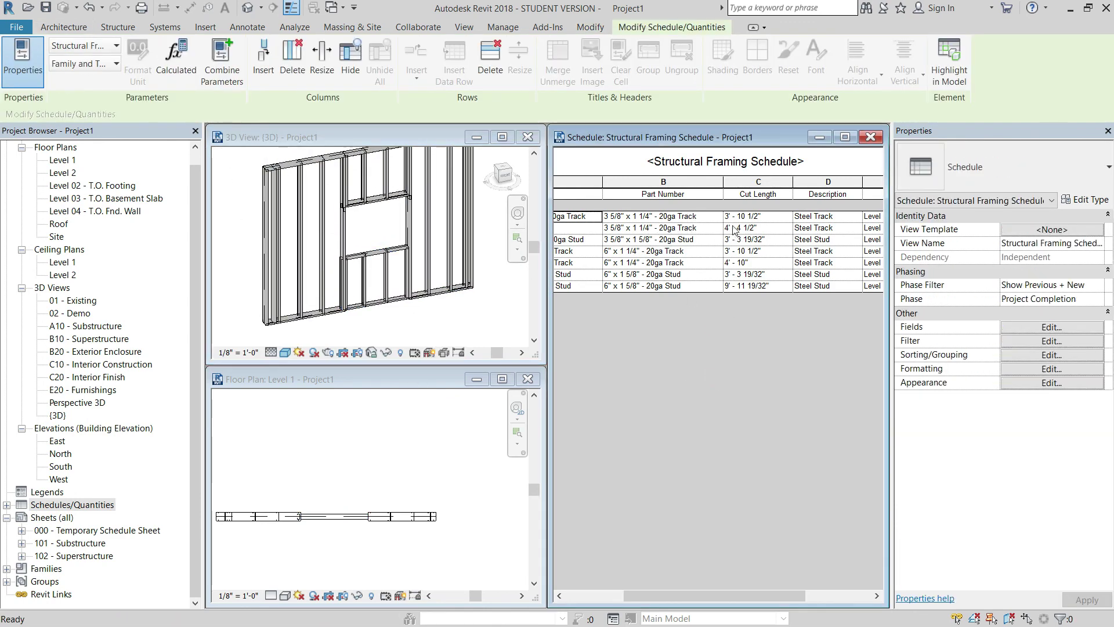
{"action": "left_click", "coordinate": [378, 277]}
{"action": "scroll", "coordinate": [388, 262], "scroll_direction": "up", "scroll_amount": 5}
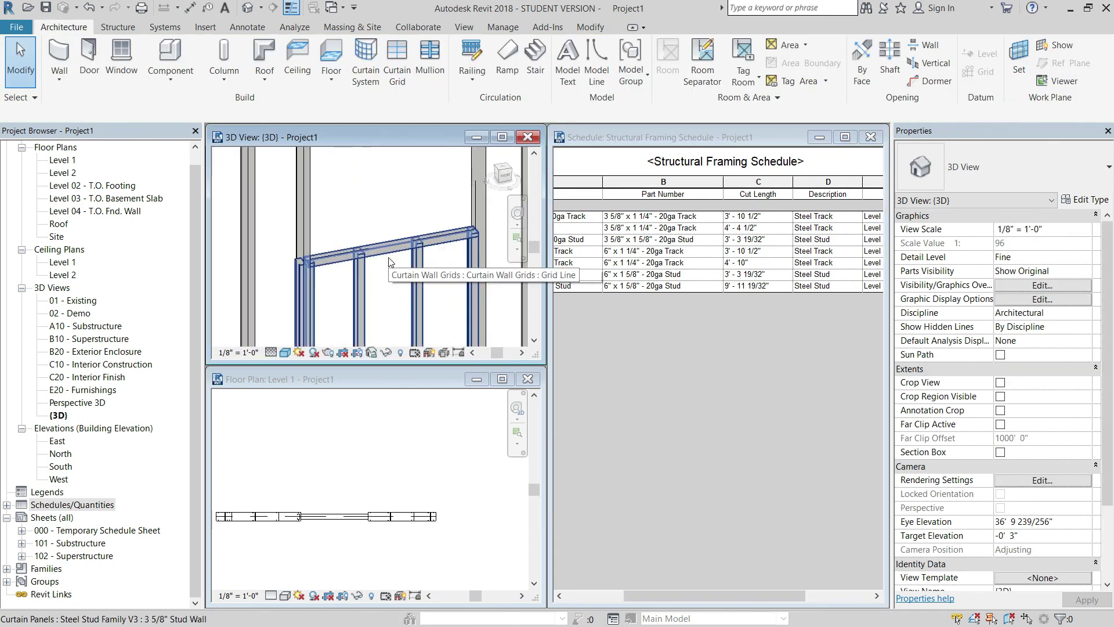
{"action": "scroll", "coordinate": [389, 261], "scroll_direction": "down", "scroll_amount": 4}
{"action": "scroll", "coordinate": [384, 300], "scroll_direction": "down", "scroll_amount": 3}
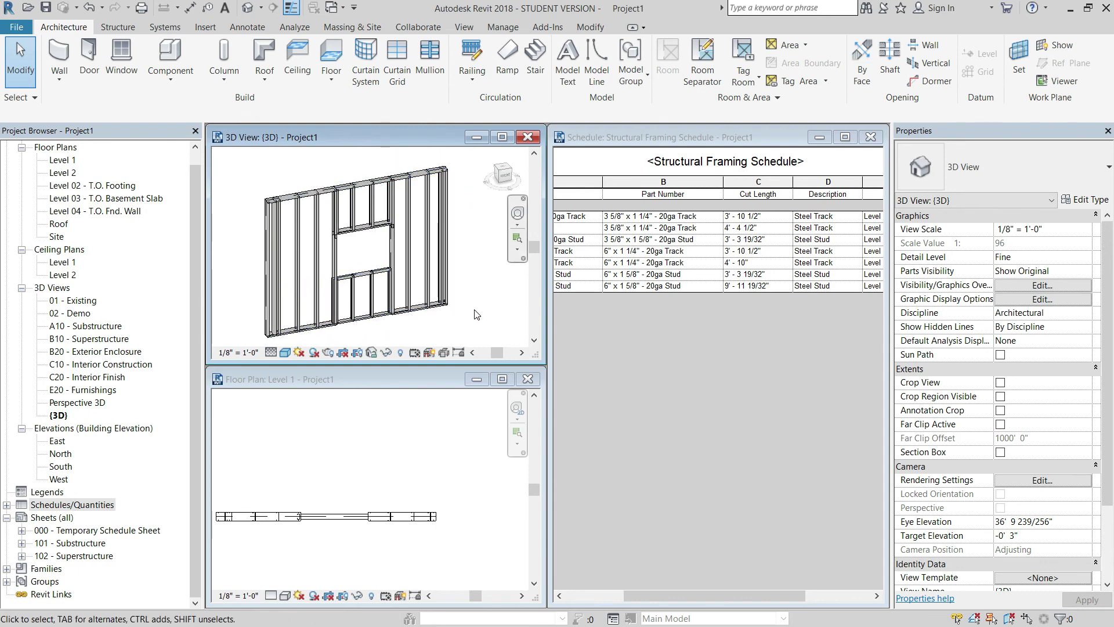